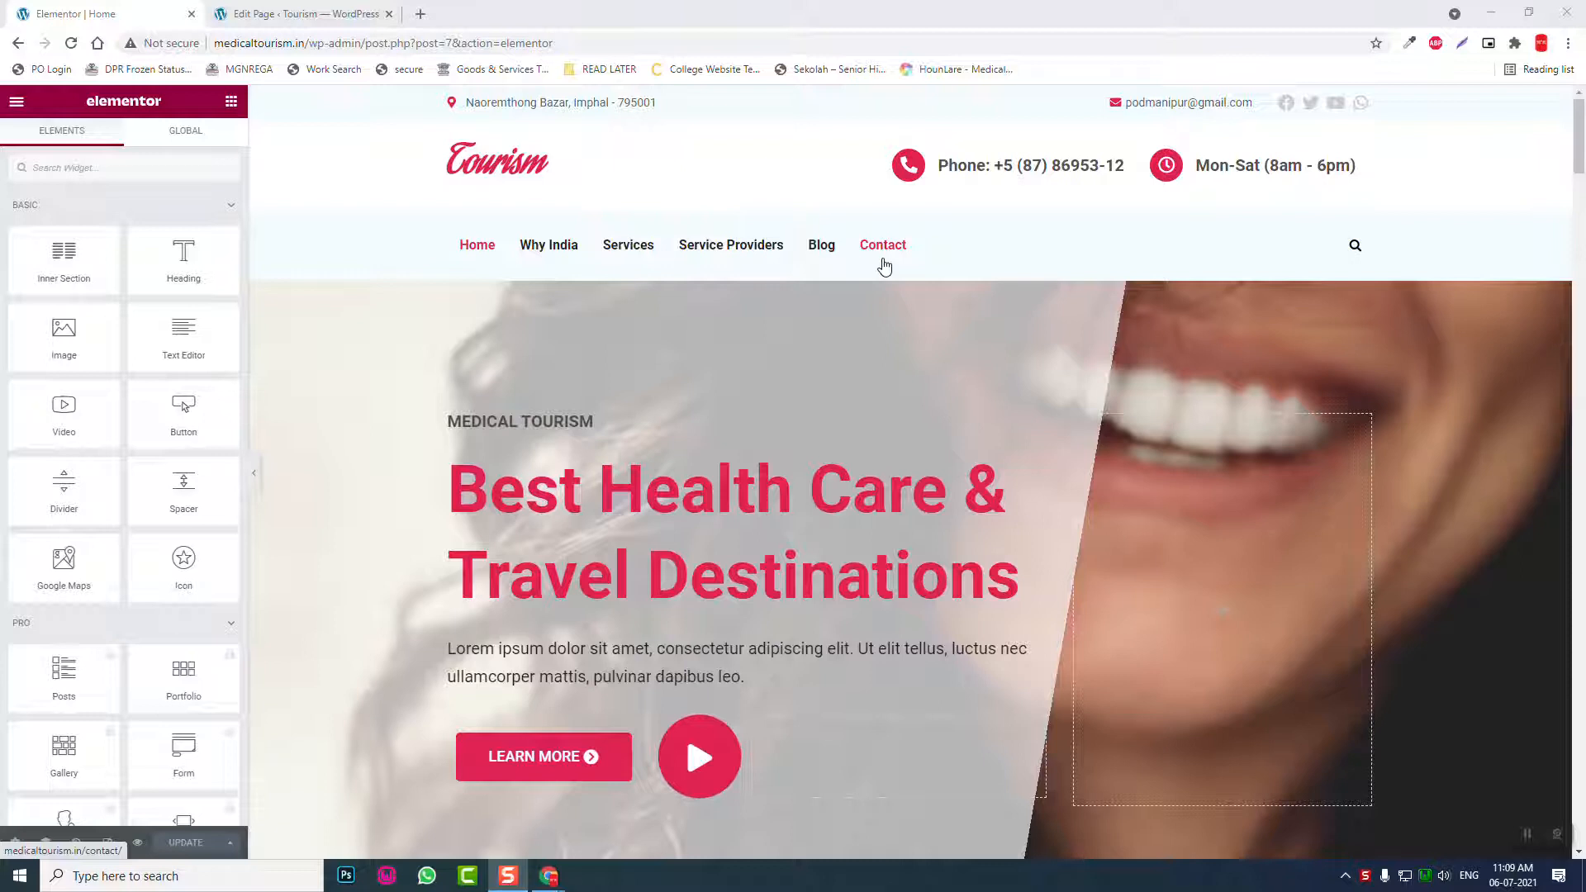
# Step: Open the Service Providers page for editing with Elementor
pyautogui.click(302, 14)
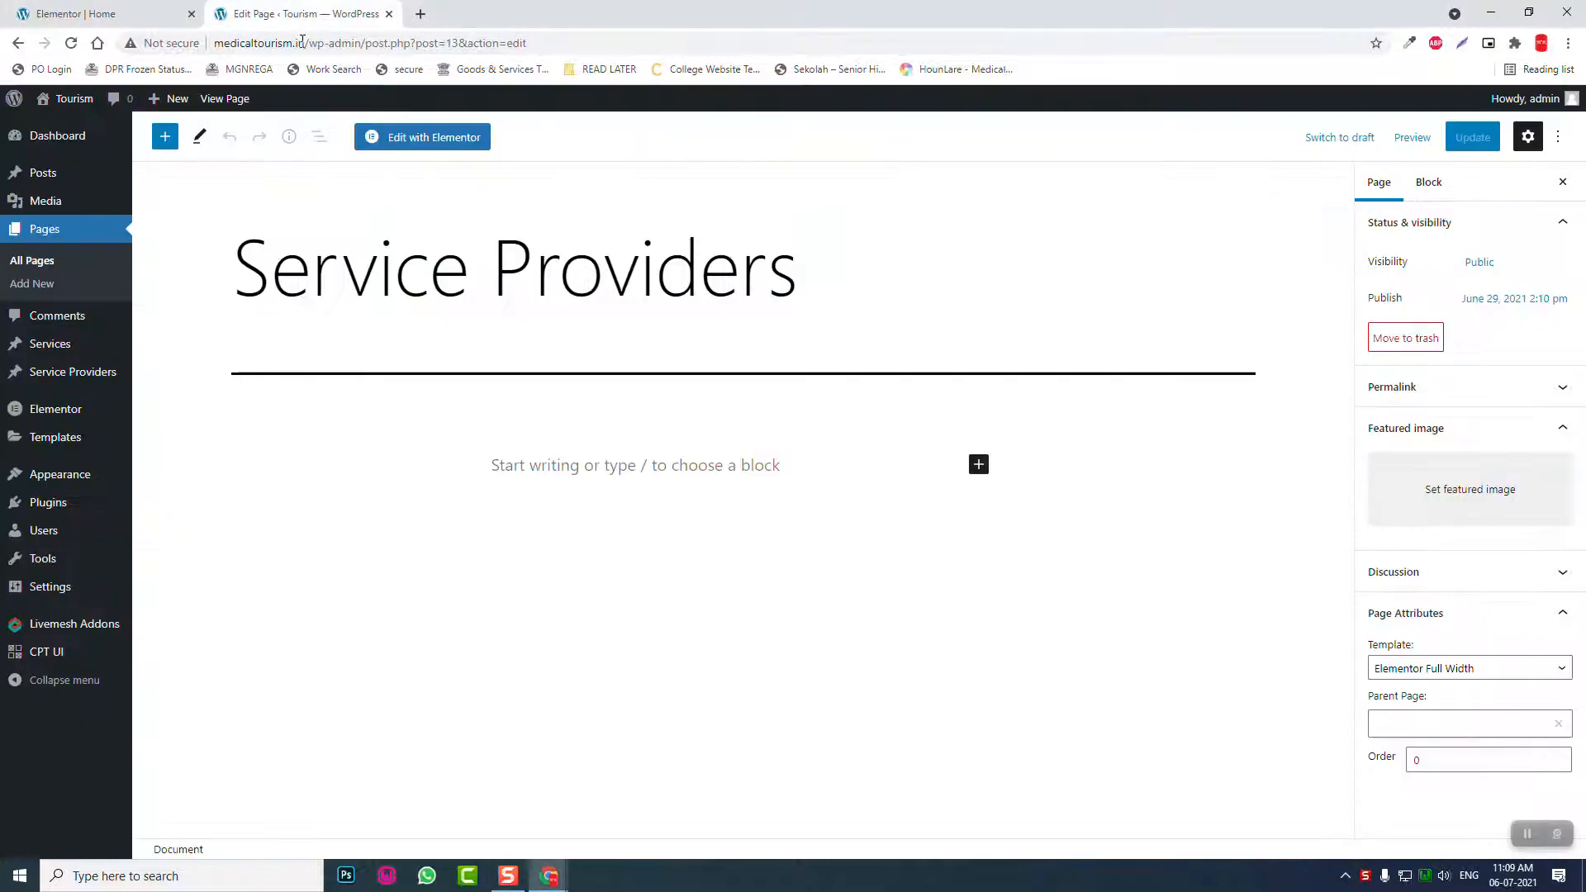
pyautogui.click(464, 138)
pyautogui.click(107, 10)
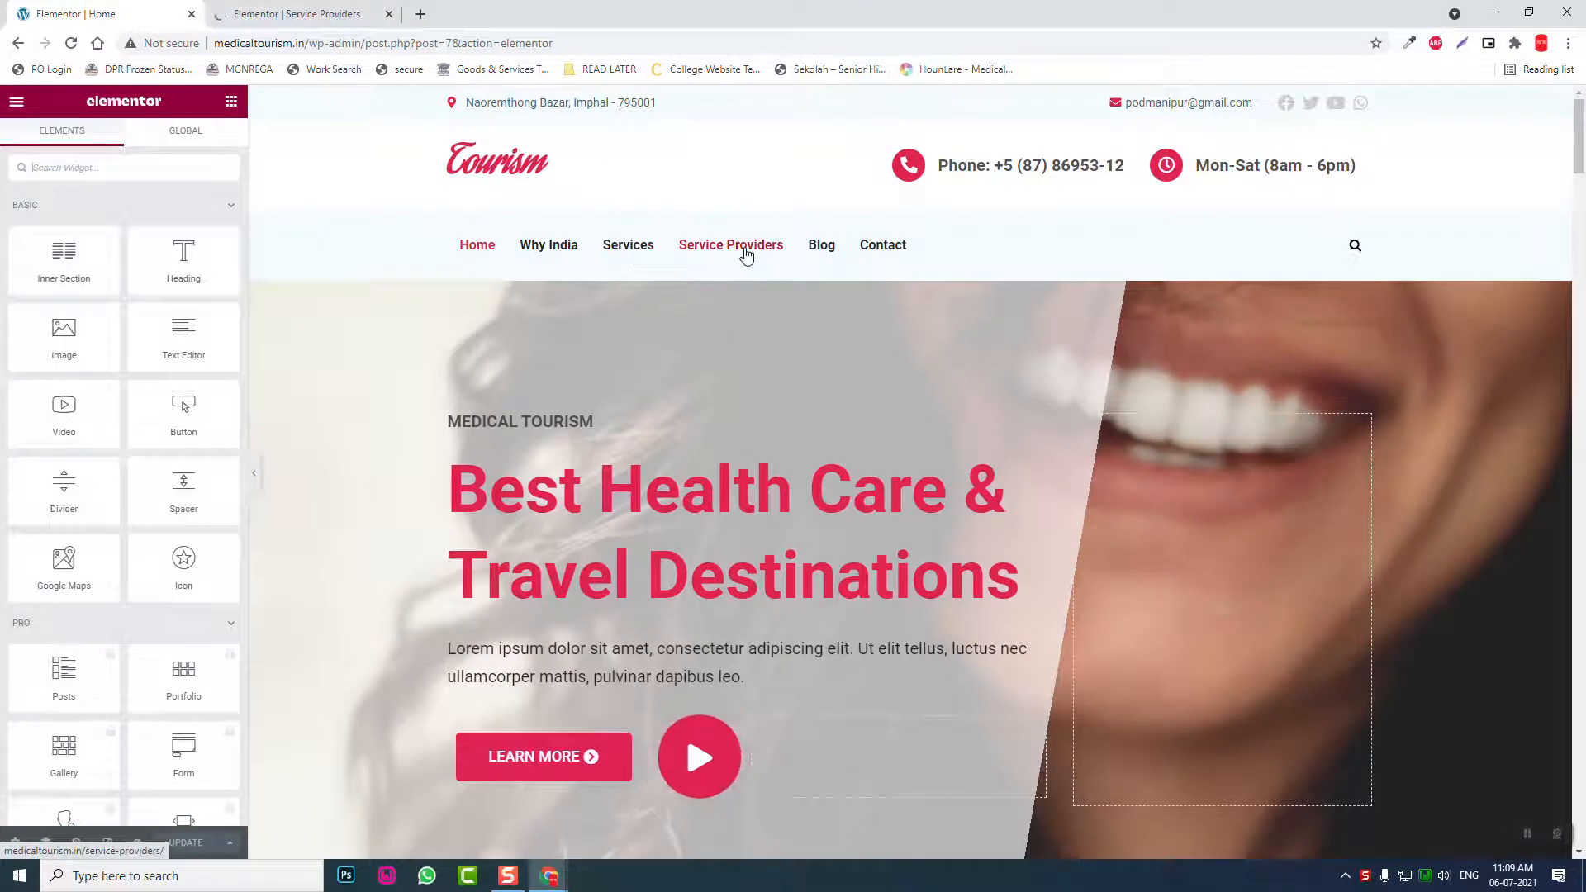
pyautogui.click(318, 7)
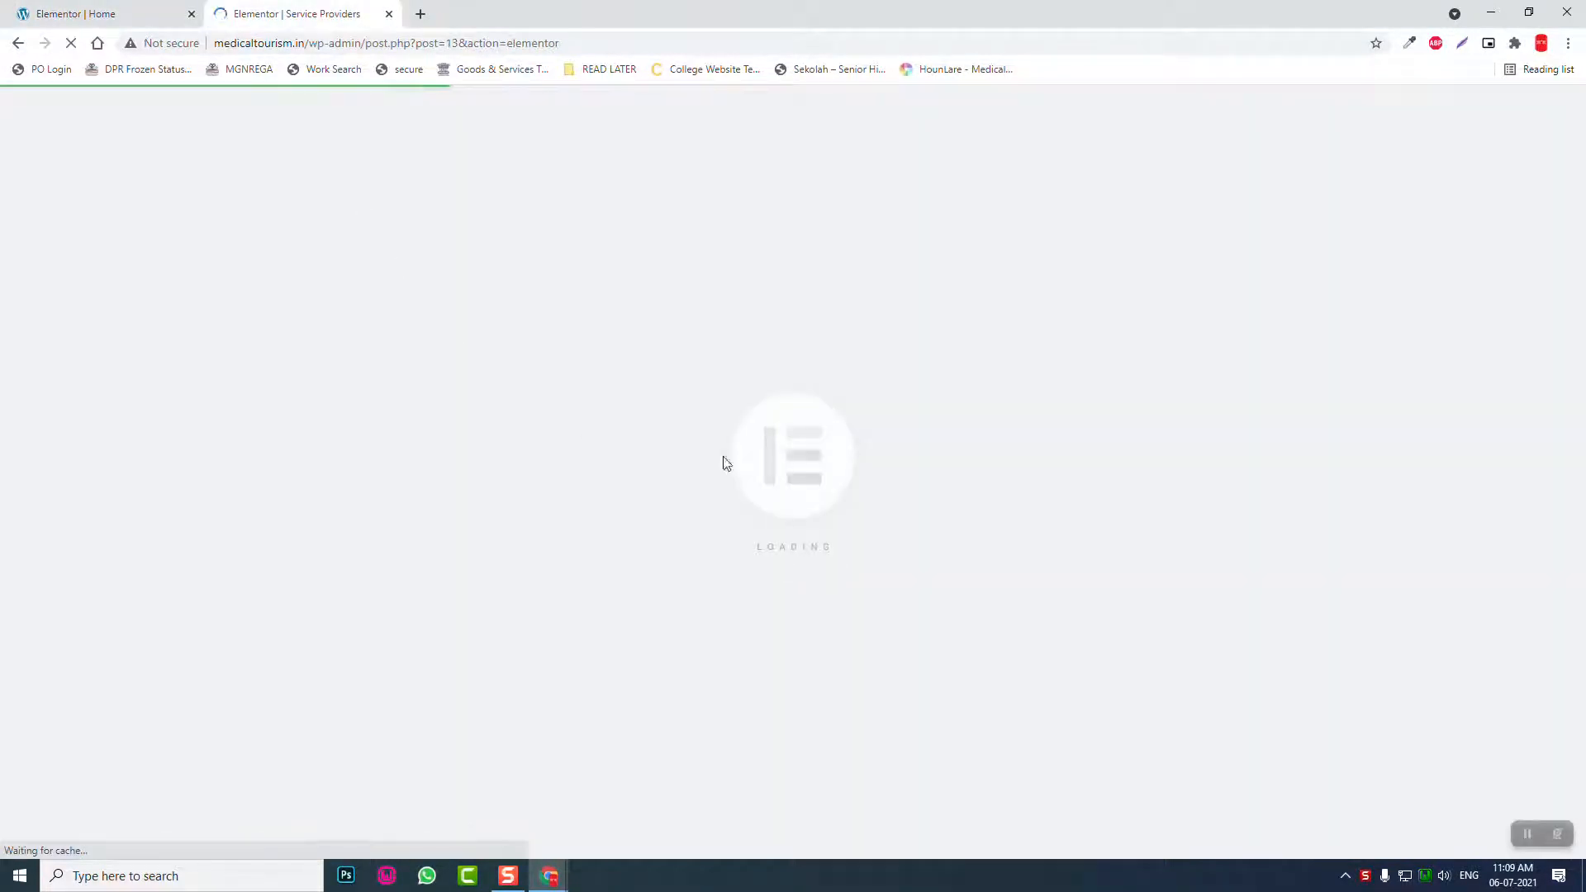
# Step: Copy the Home page's Service Providers section headed "Health Care Travel Destinations"
pyautogui.click(104, 13)
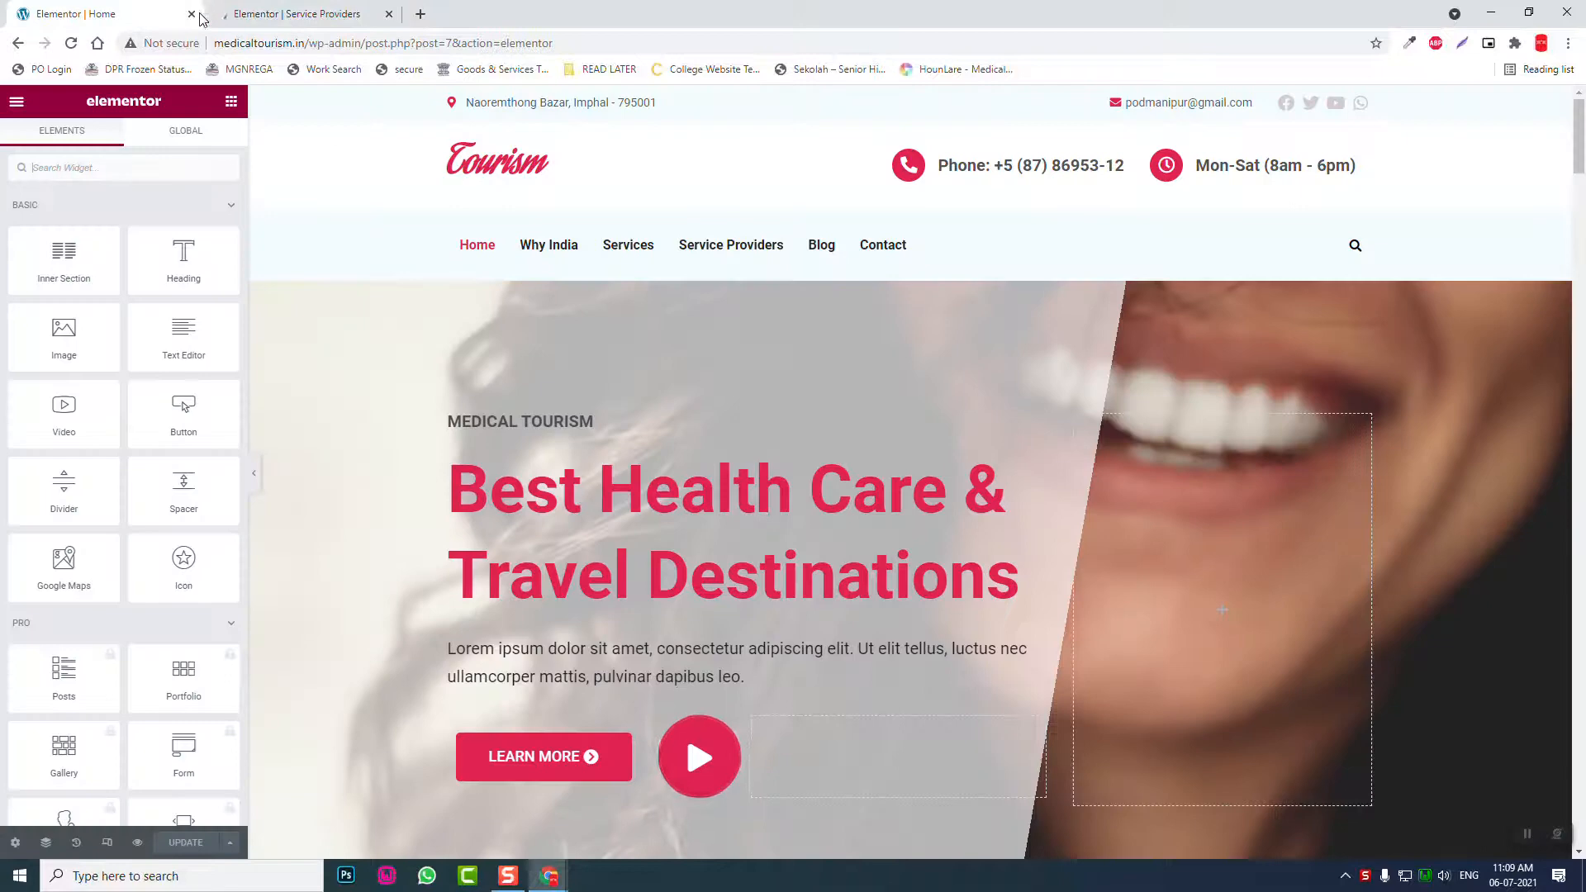
pyautogui.scroll(-10, 882, 560)
pyautogui.scroll(-8, 885, 570)
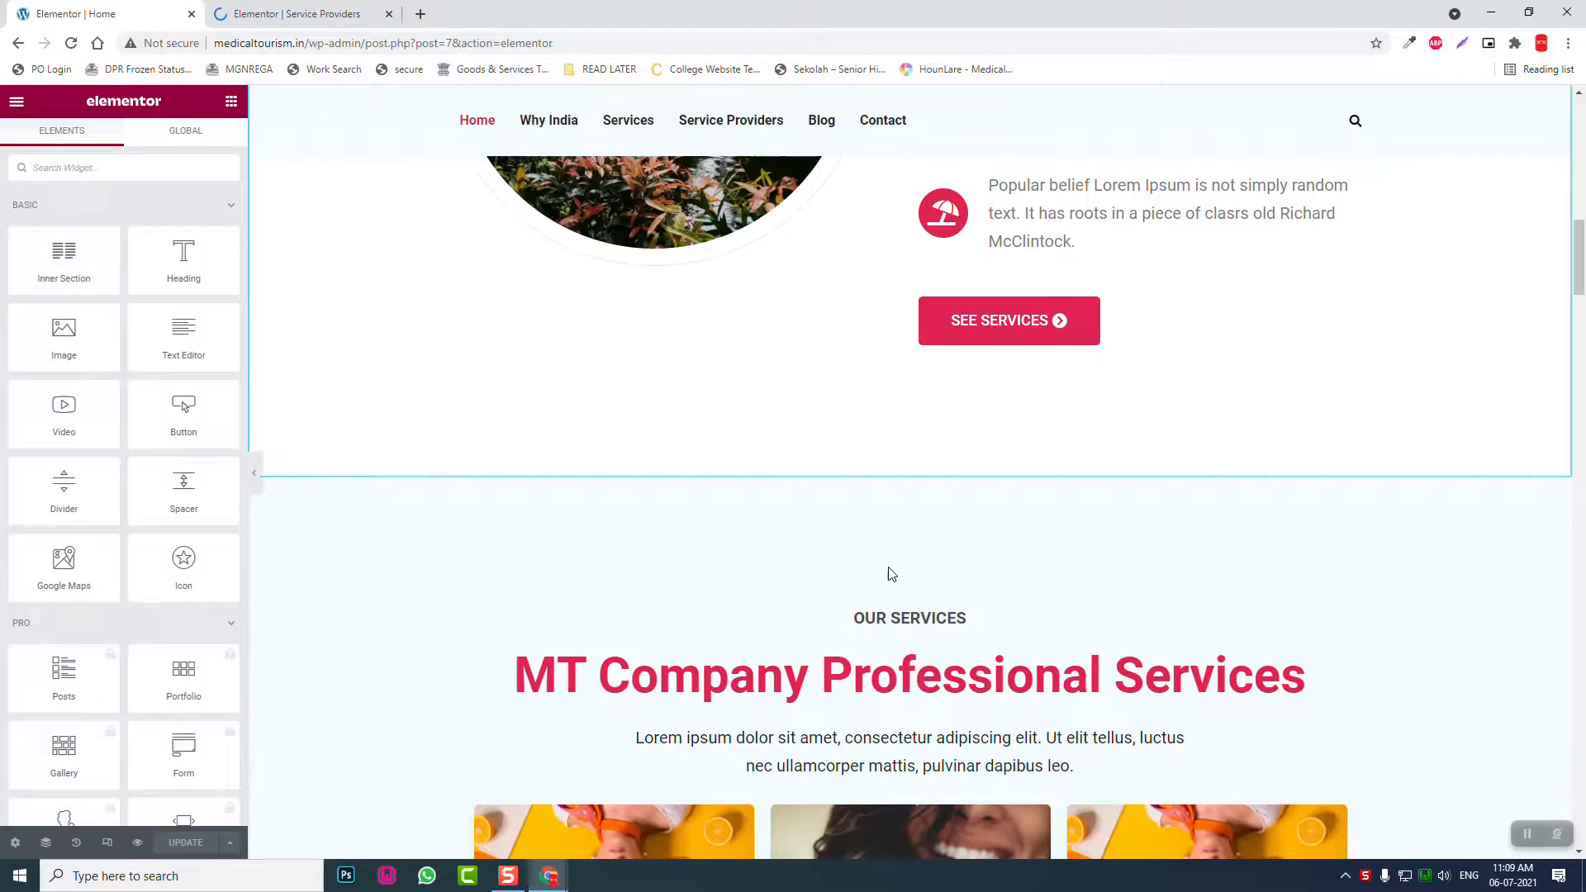
pyautogui.scroll(-12, 859, 605)
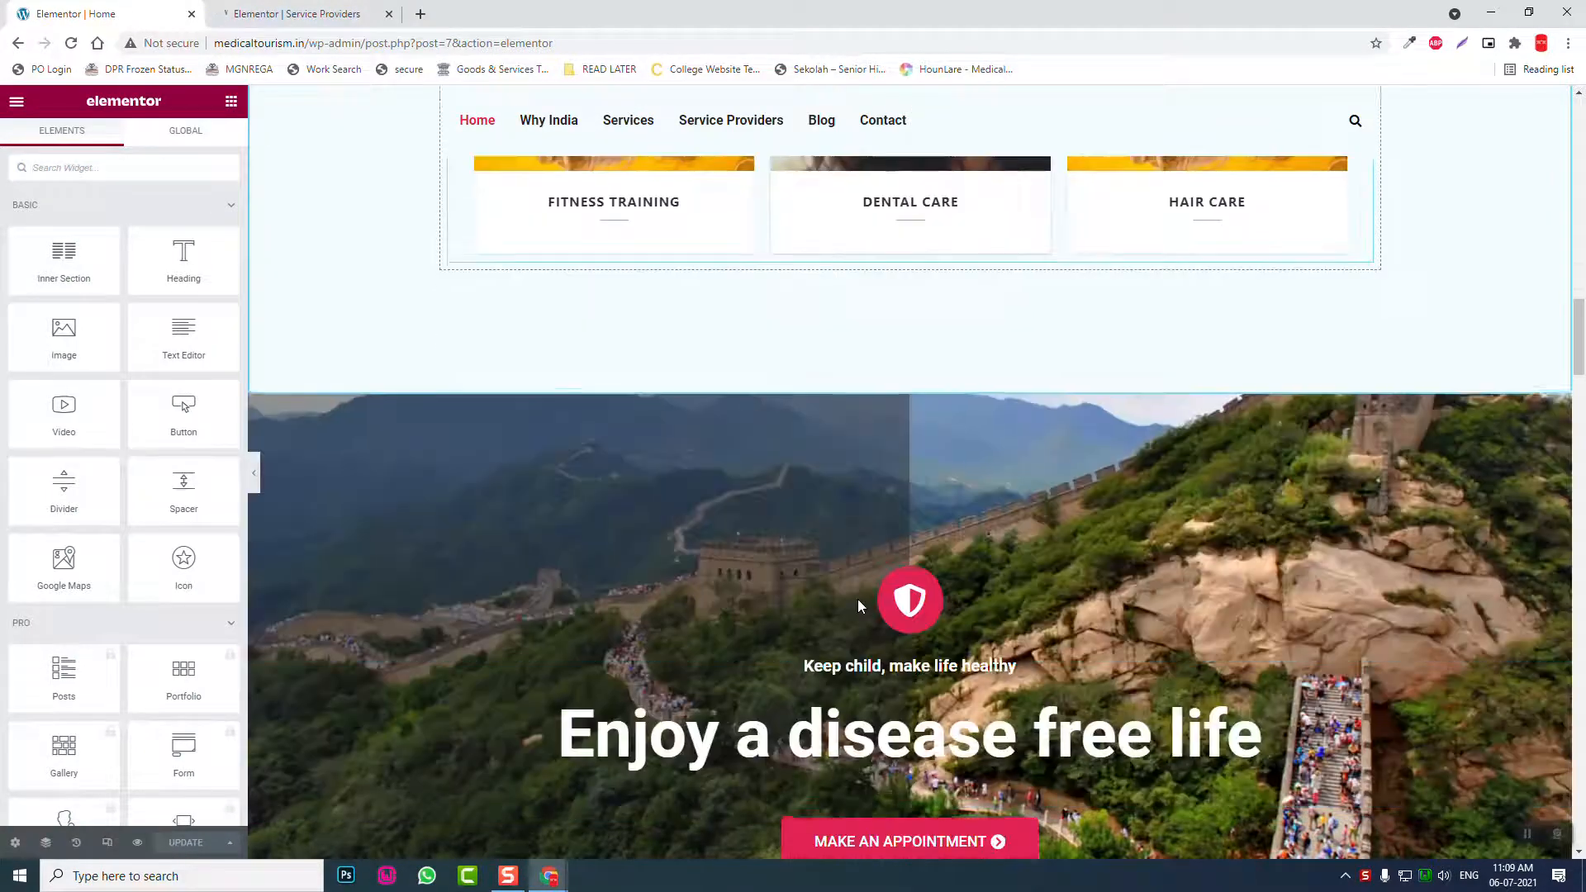
pyautogui.scroll(-6, 859, 606)
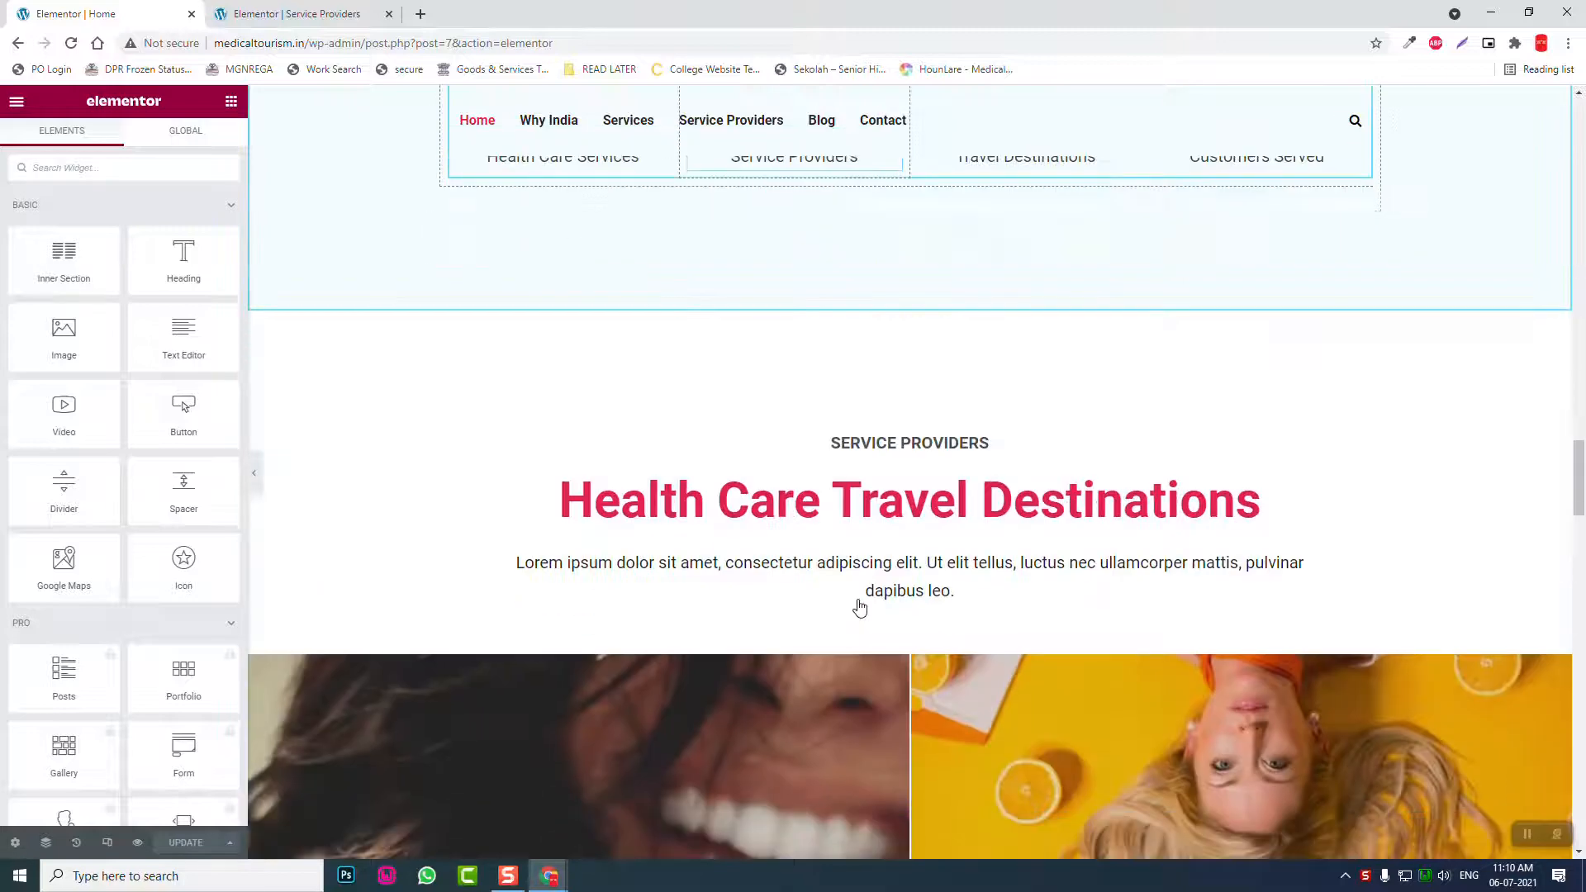
pyautogui.scroll(15, 860, 607)
pyautogui.scroll(-10, 860, 607)
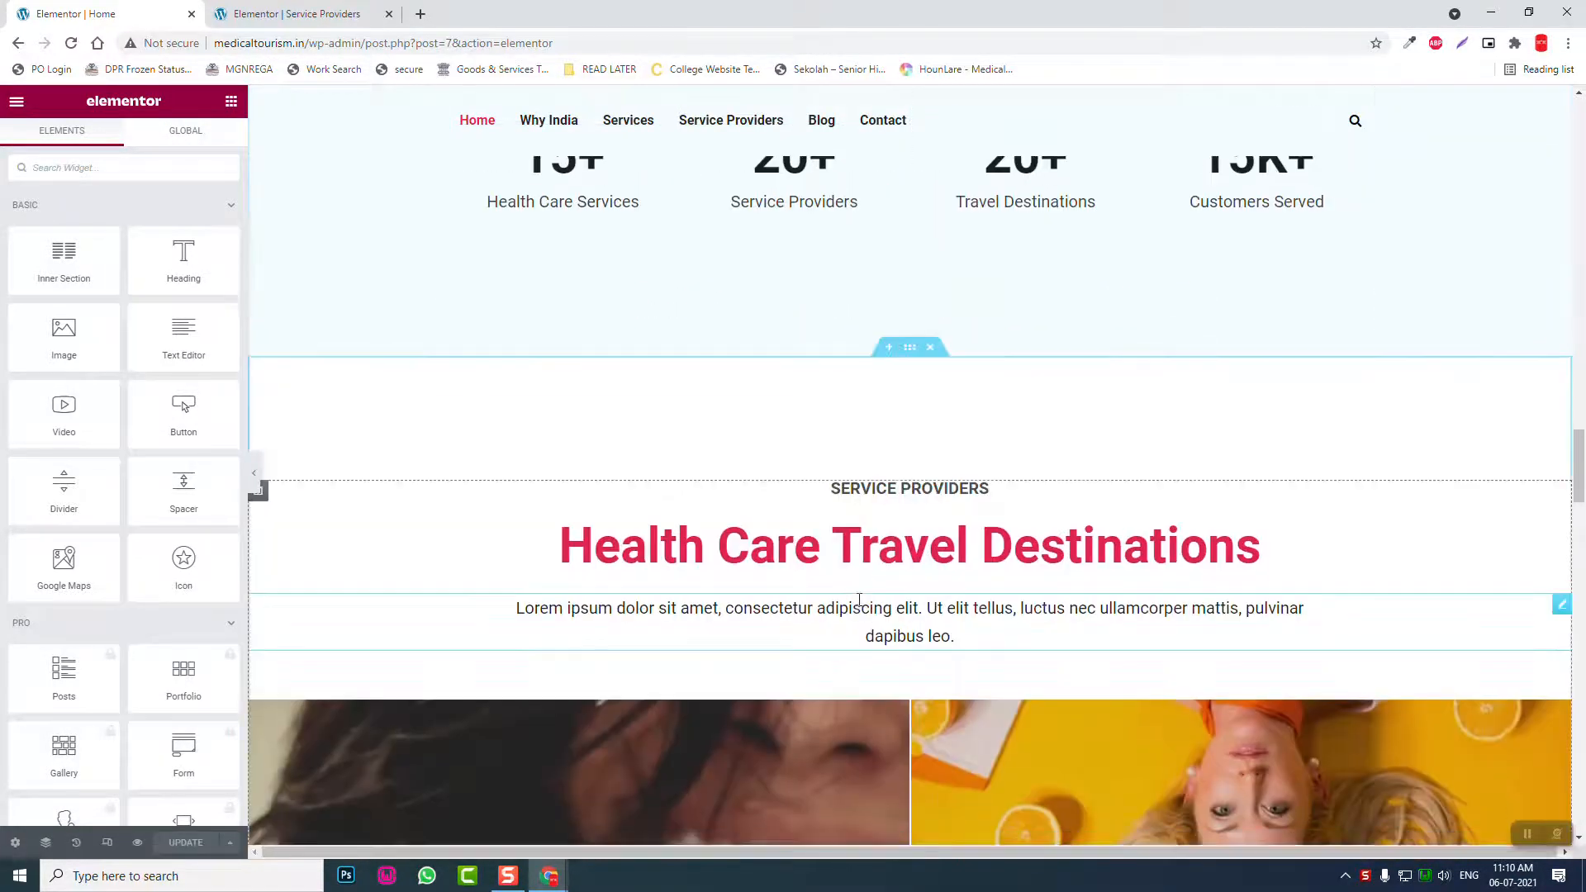
pyautogui.scroll(-2, 880, 599)
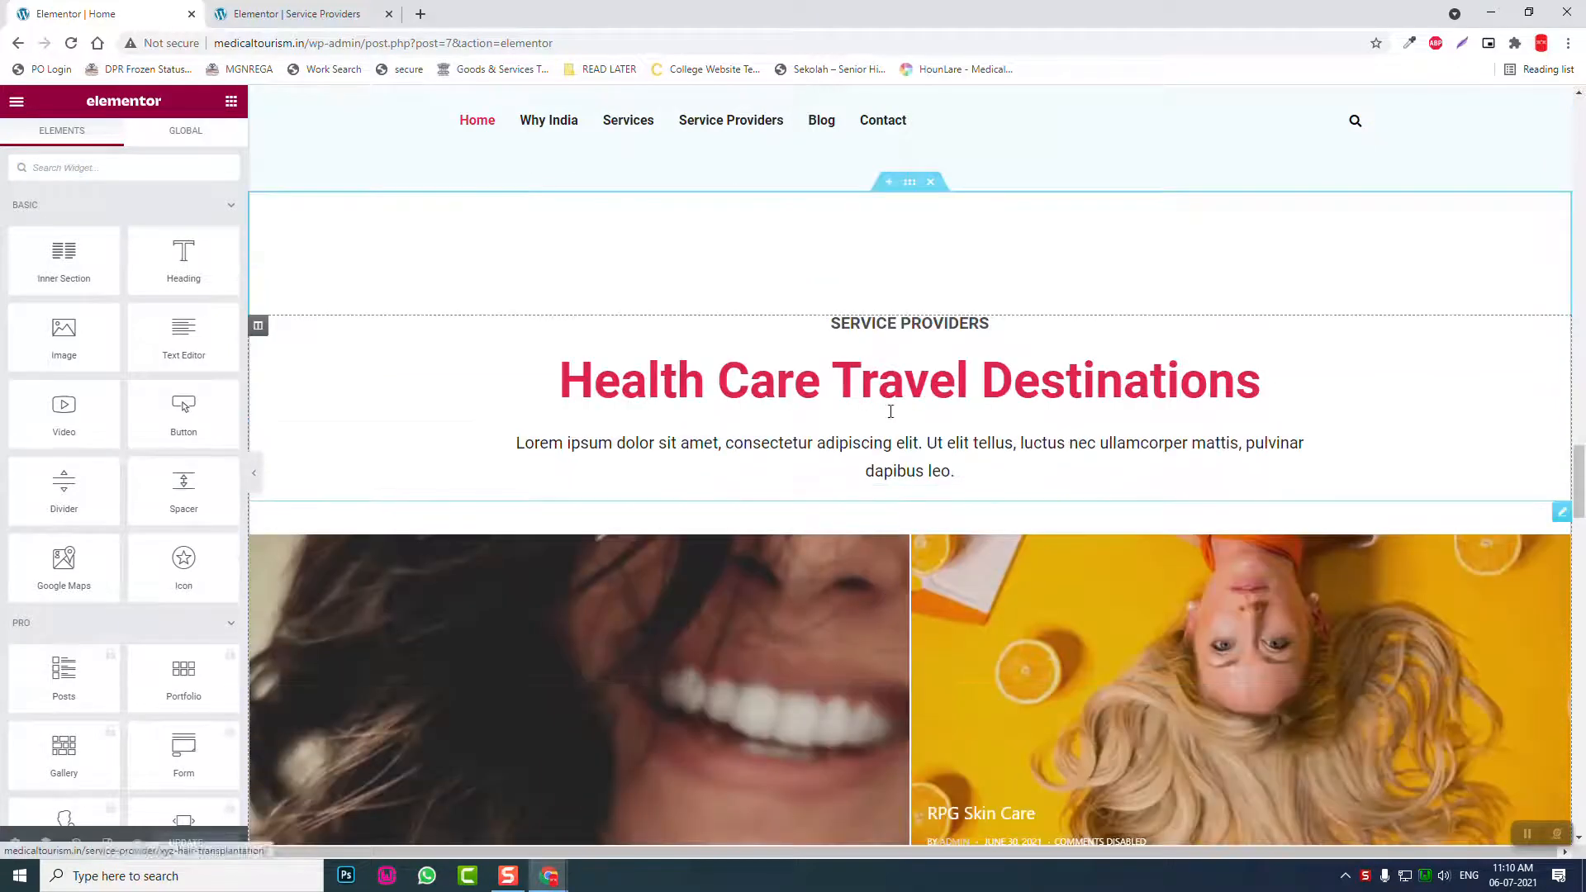
pyautogui.rightClick(909, 184)
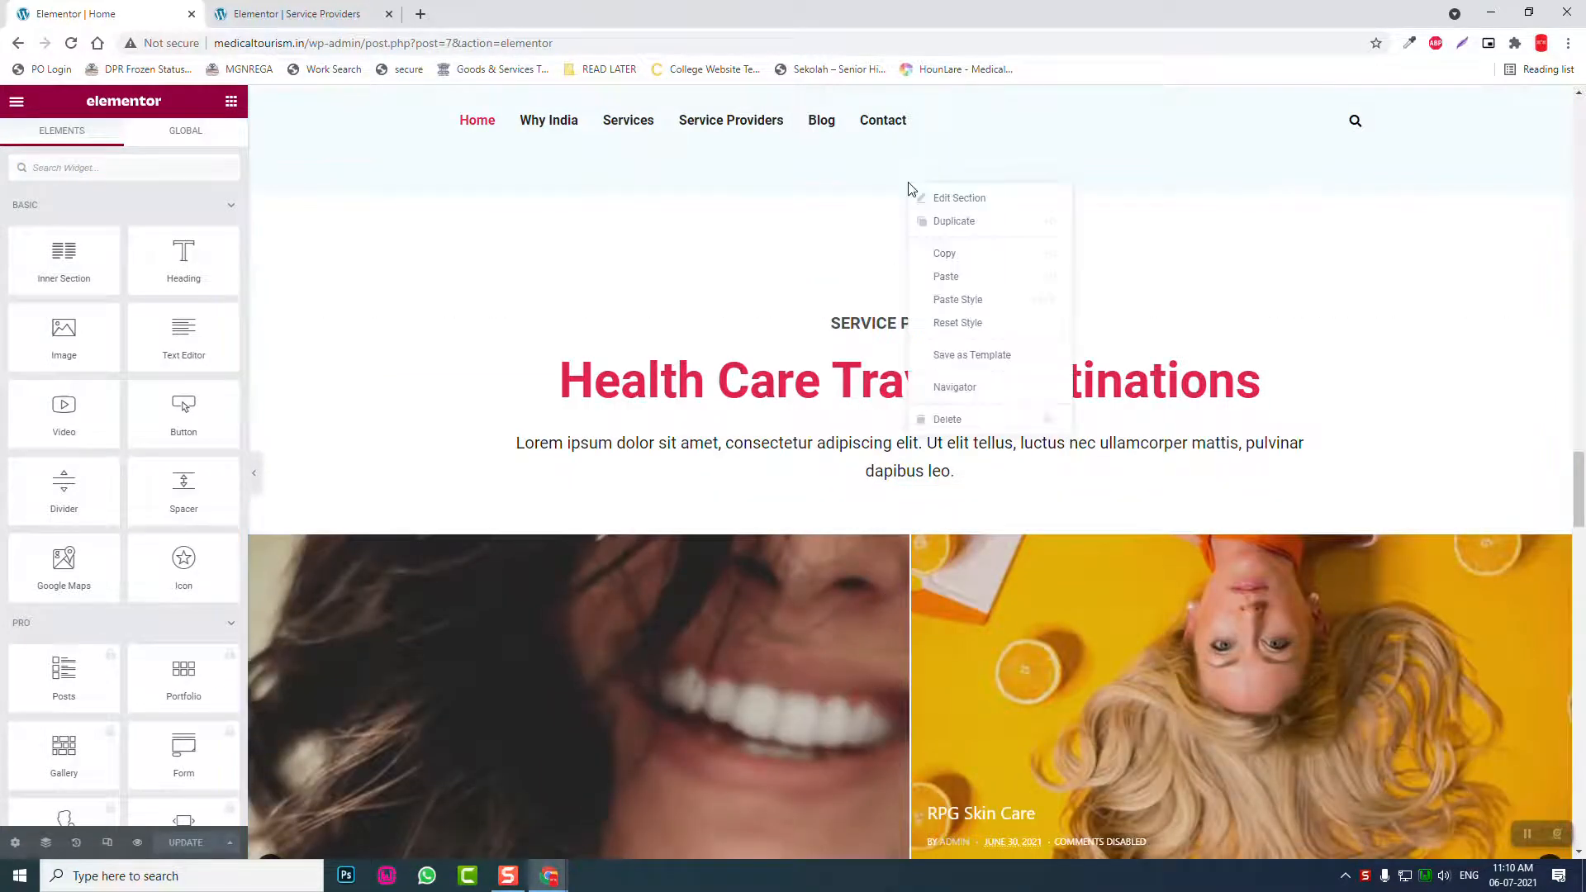
pyautogui.click(944, 253)
# Step: Paste the copied Health Care Travel Destinations section into the empty area of the Service Providers page
pyautogui.click(285, 13)
pyautogui.rightClick(774, 424)
pyautogui.click(816, 442)
# Step: Delete the full-width posts slider widget below the description text in the pasted section
pyautogui.scroll(-5, 1561, 344)
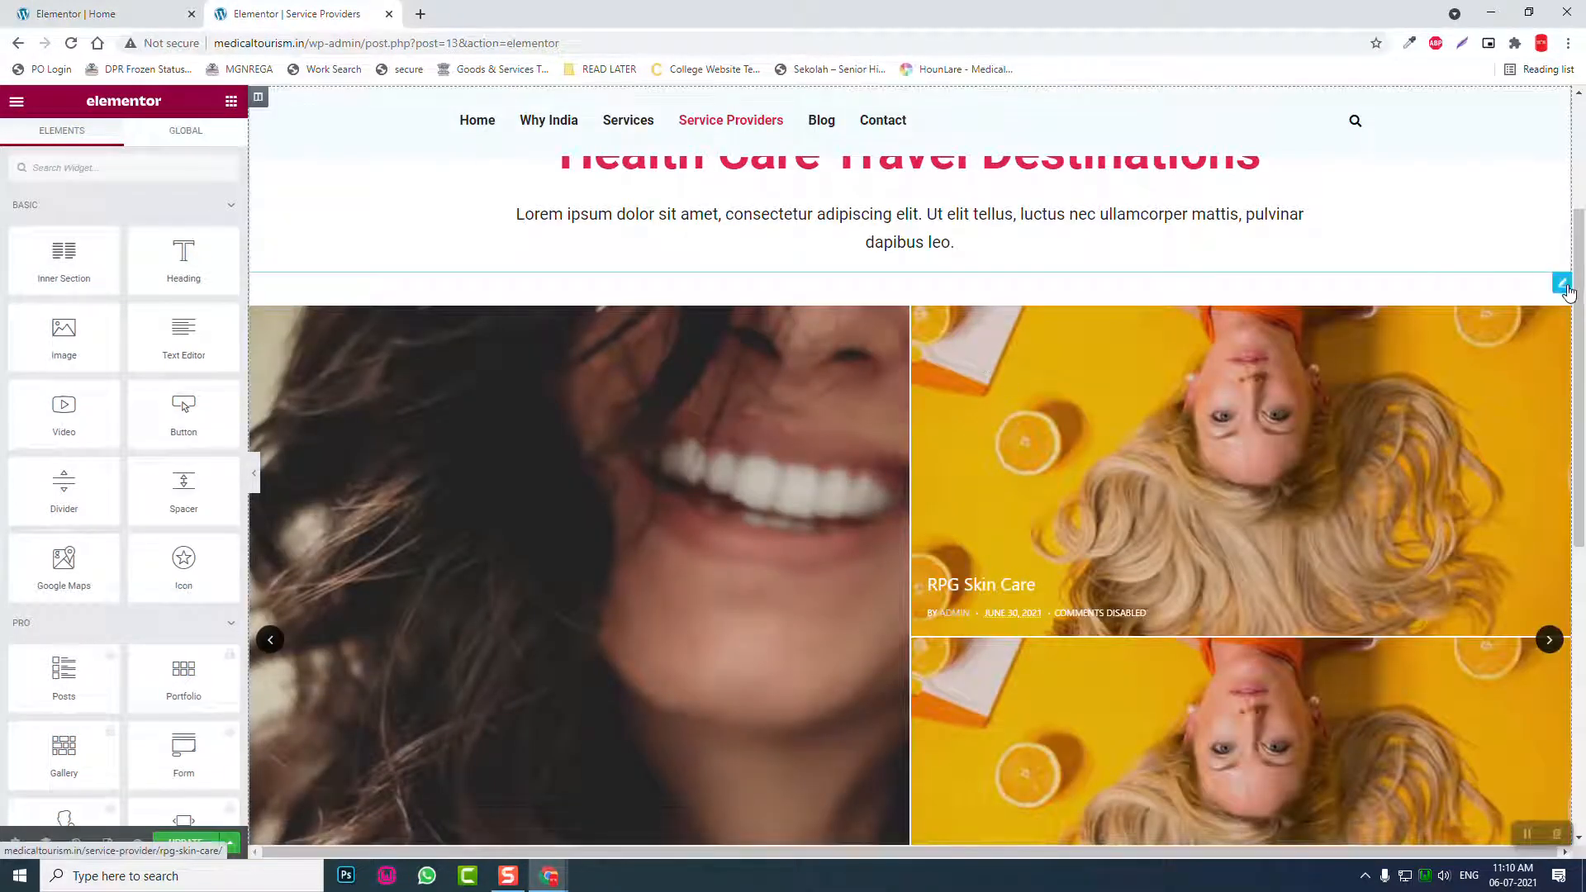
pyautogui.rightClick(1560, 295)
pyautogui.click(1483, 522)
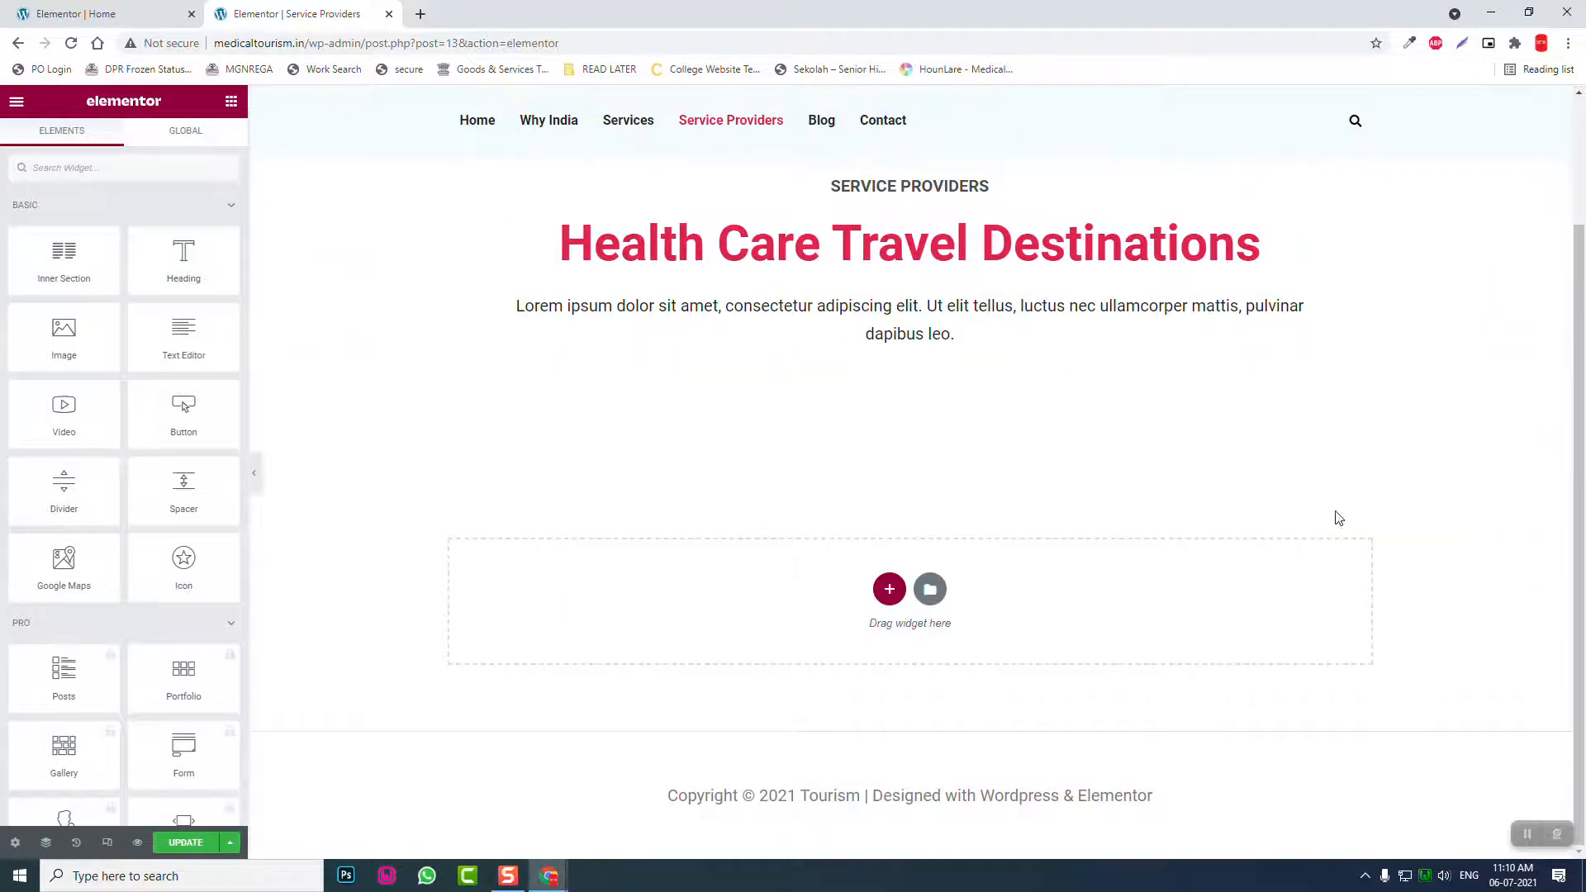
# Step: Set the pasted section's content width to Boxed and give its columns a gap
pyautogui.scroll(3, 914, 330)
pyautogui.scroll(-2, 915, 283)
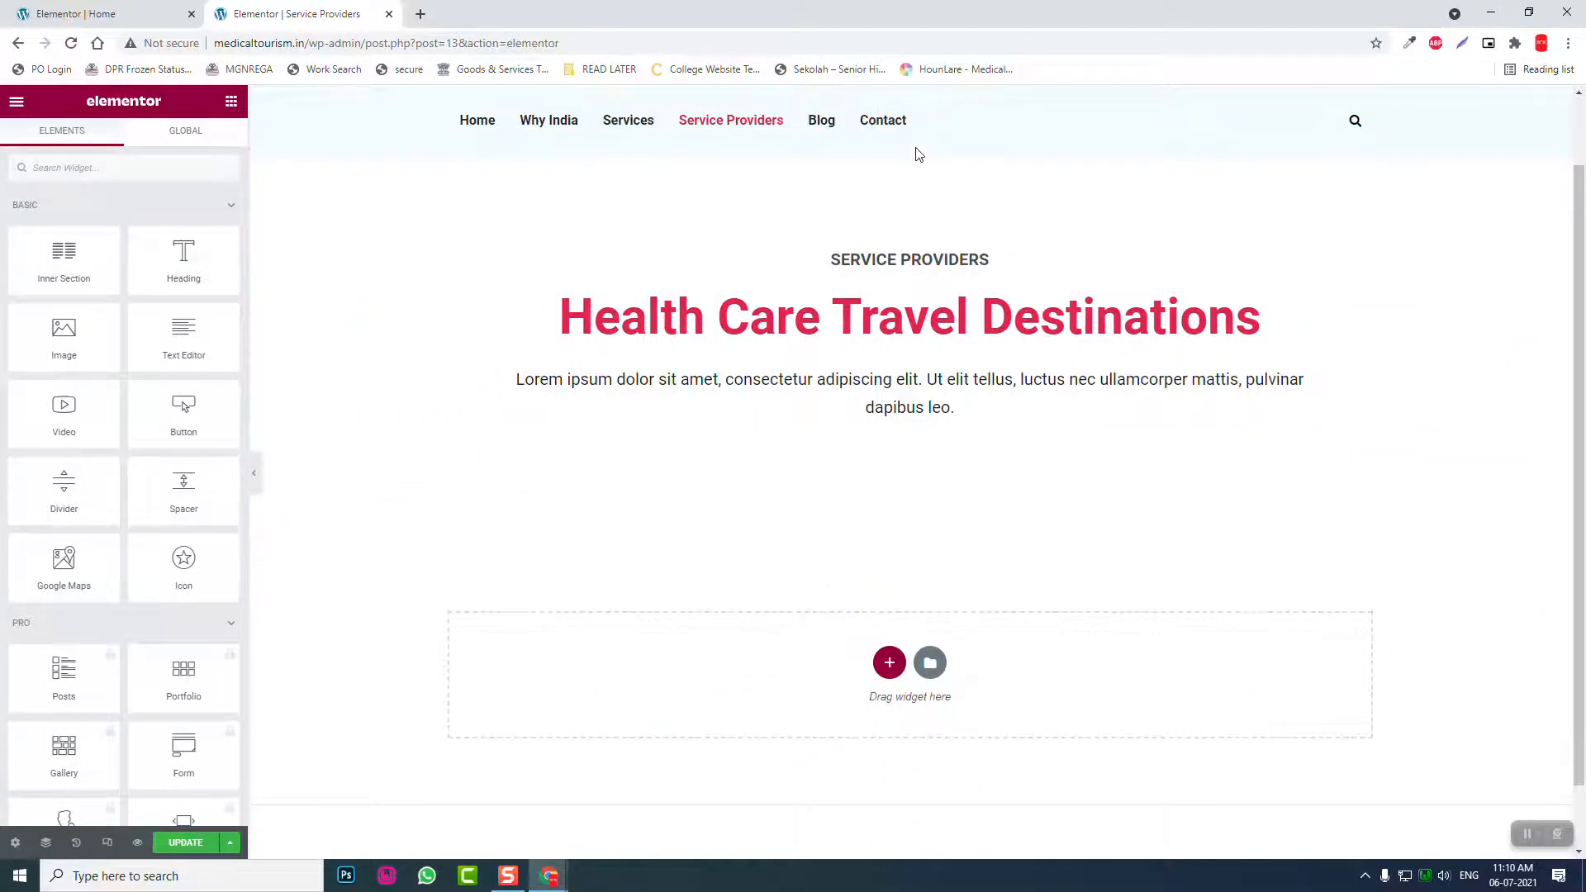
pyautogui.scroll(2, 914, 136)
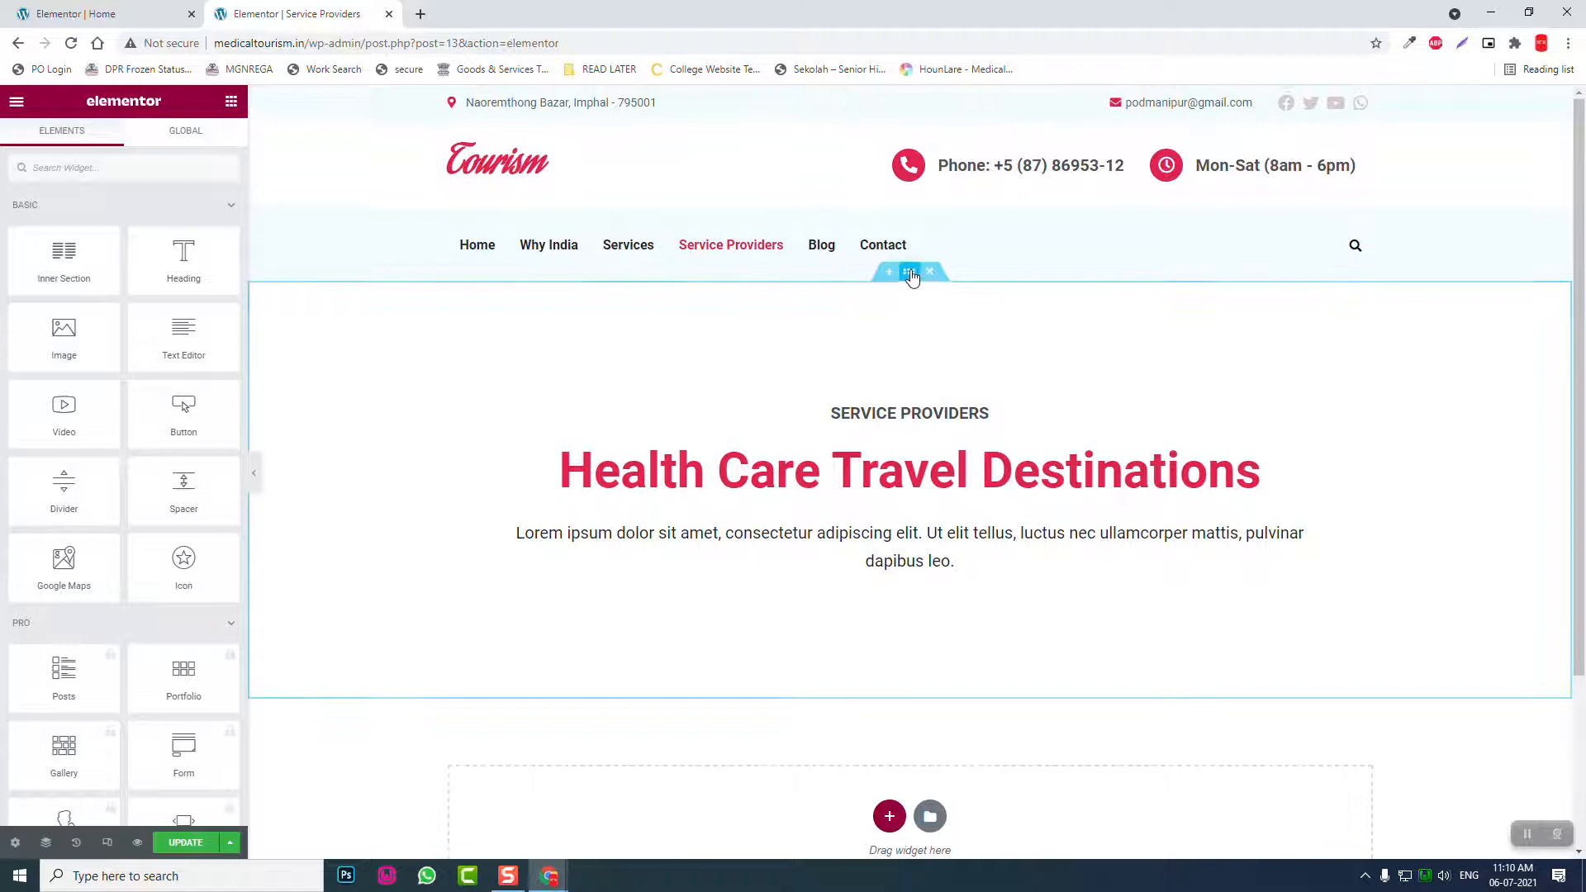
pyautogui.click(910, 274)
pyautogui.click(162, 232)
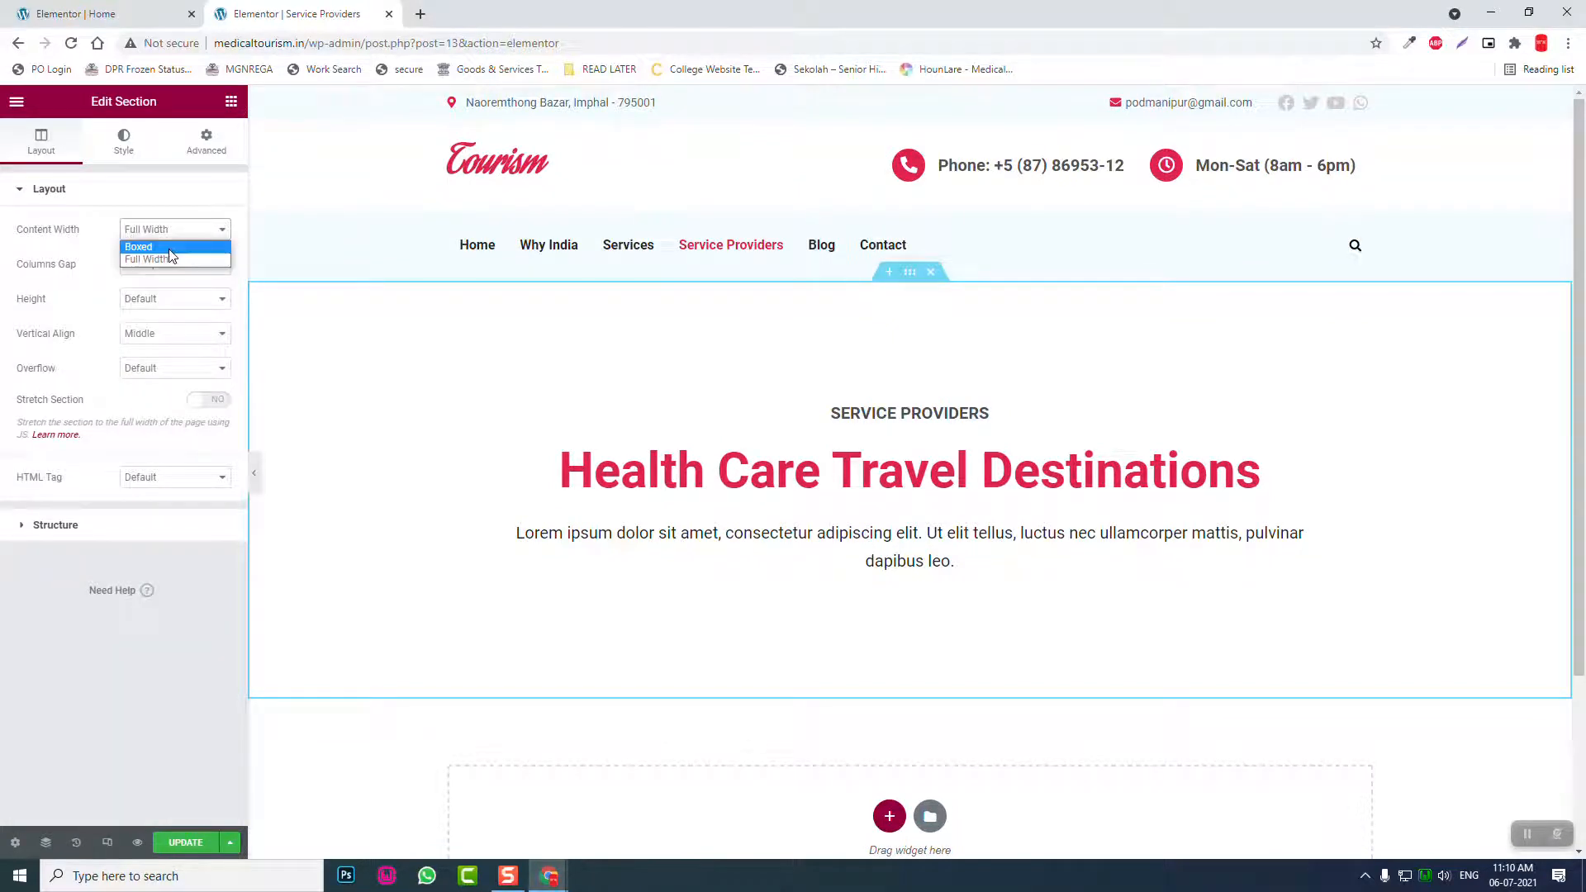
pyautogui.click(169, 250)
pyautogui.click(195, 299)
pyautogui.click(177, 311)
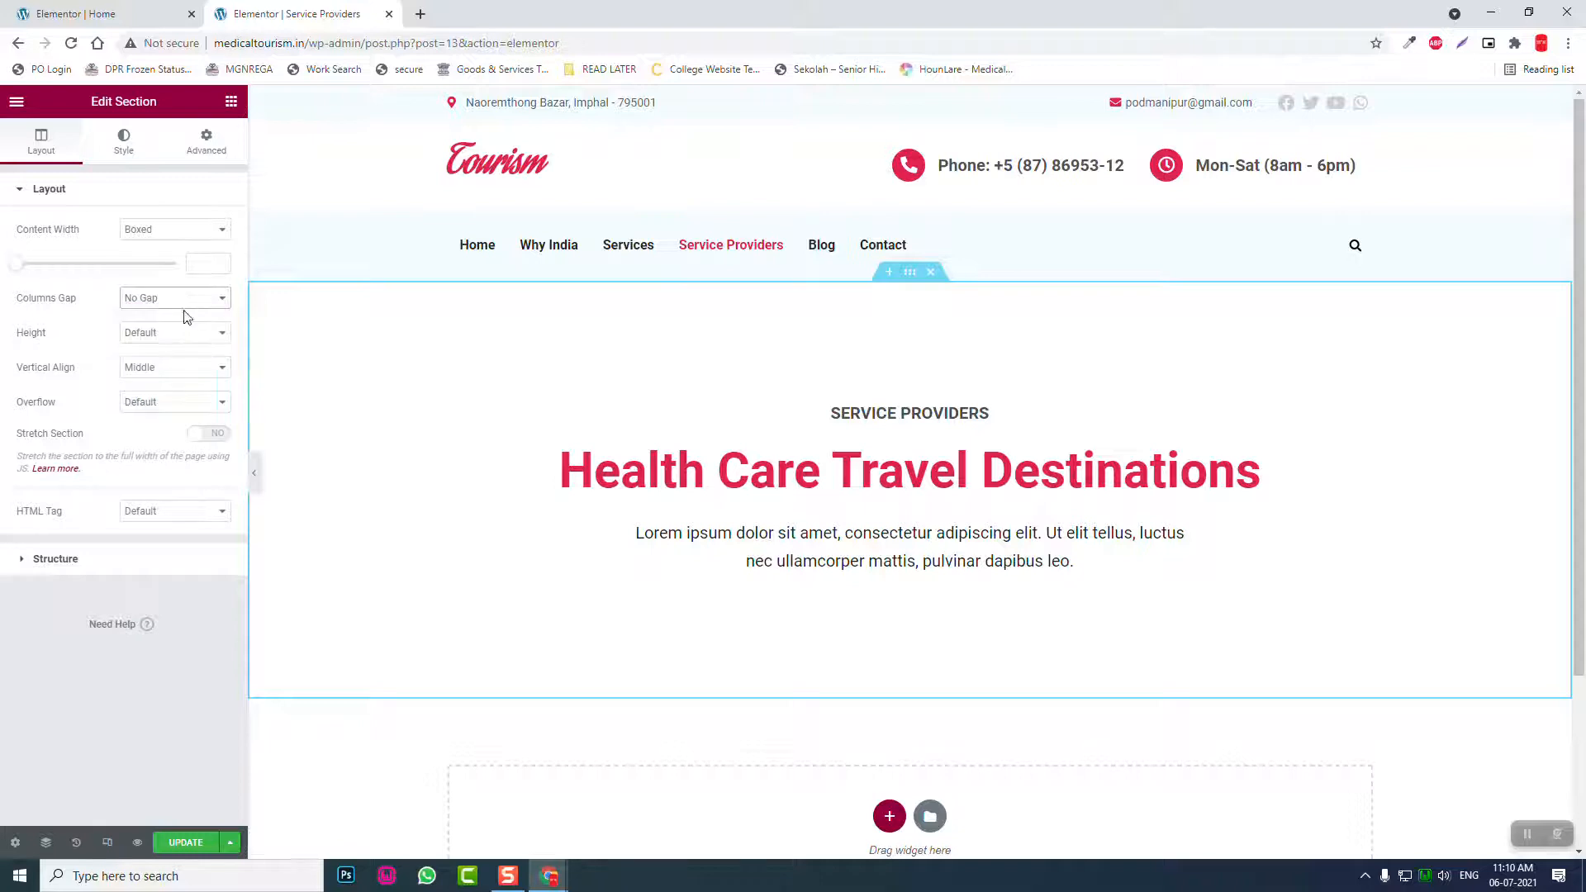
# Step: Find the Posts Multislider widget with the search "post" and place it below the section's description text
pyautogui.click(231, 103)
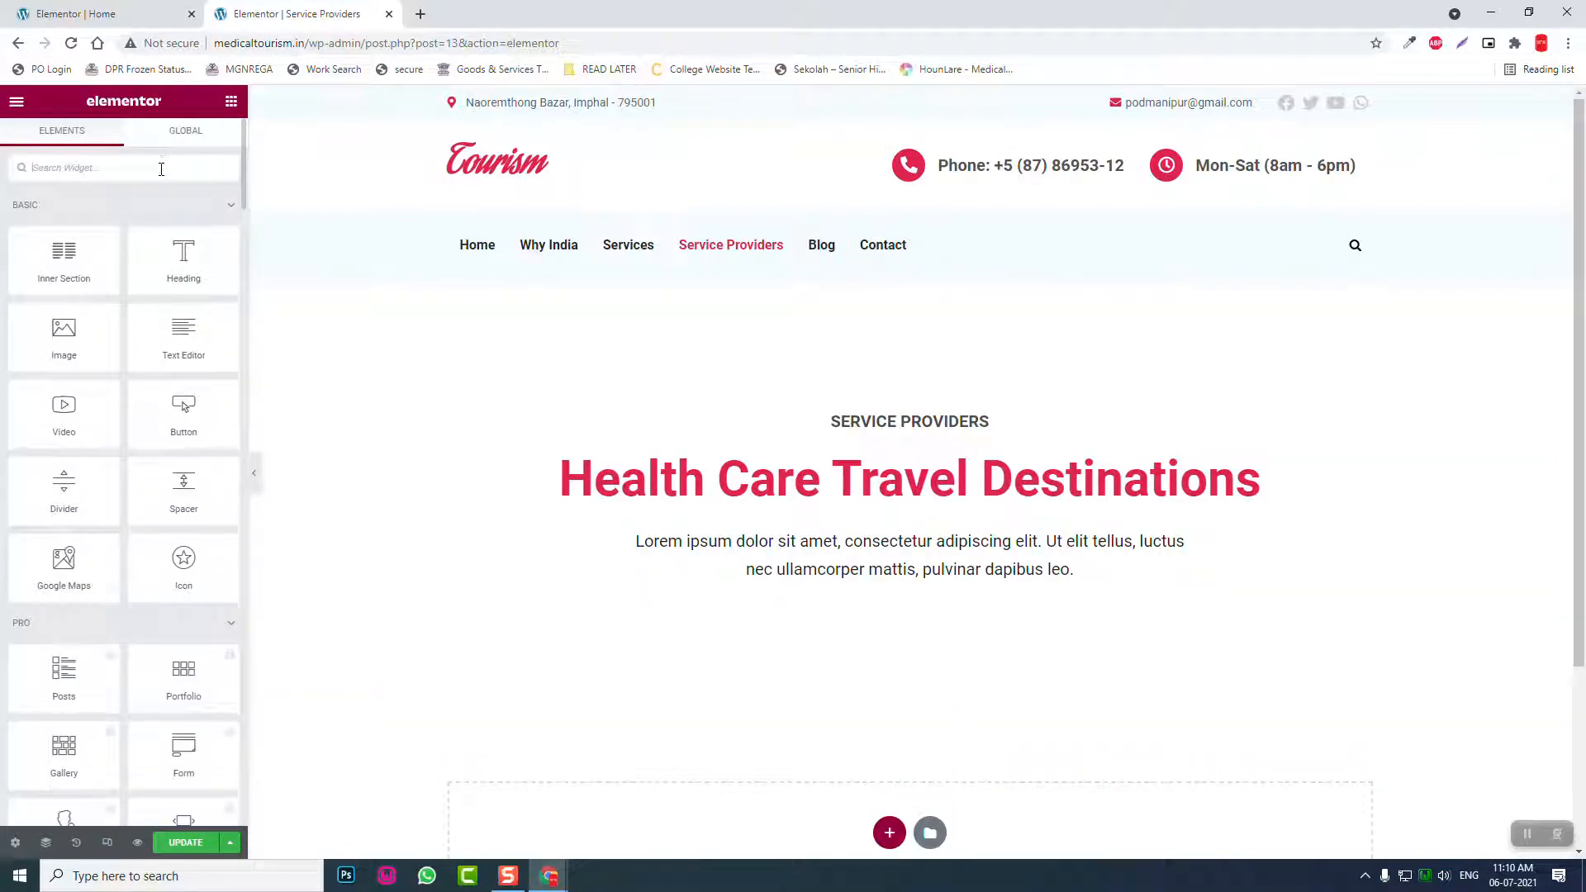
pyautogui.click(161, 169)
pyautogui.write('post')
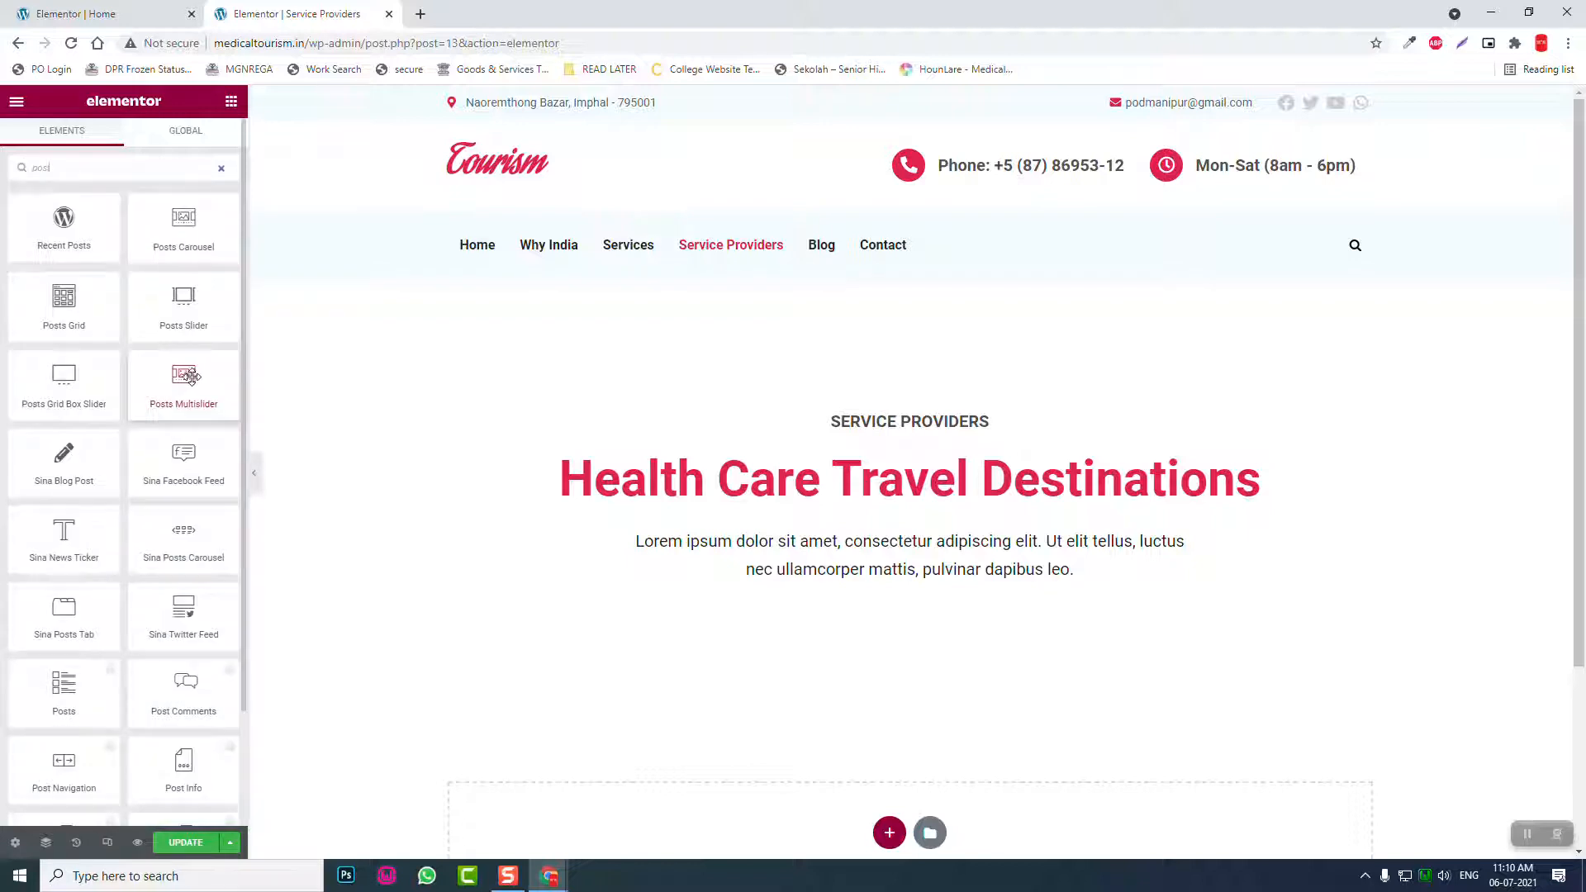
pyautogui.moveTo(189, 376); pyautogui.dragTo(1019, 549)
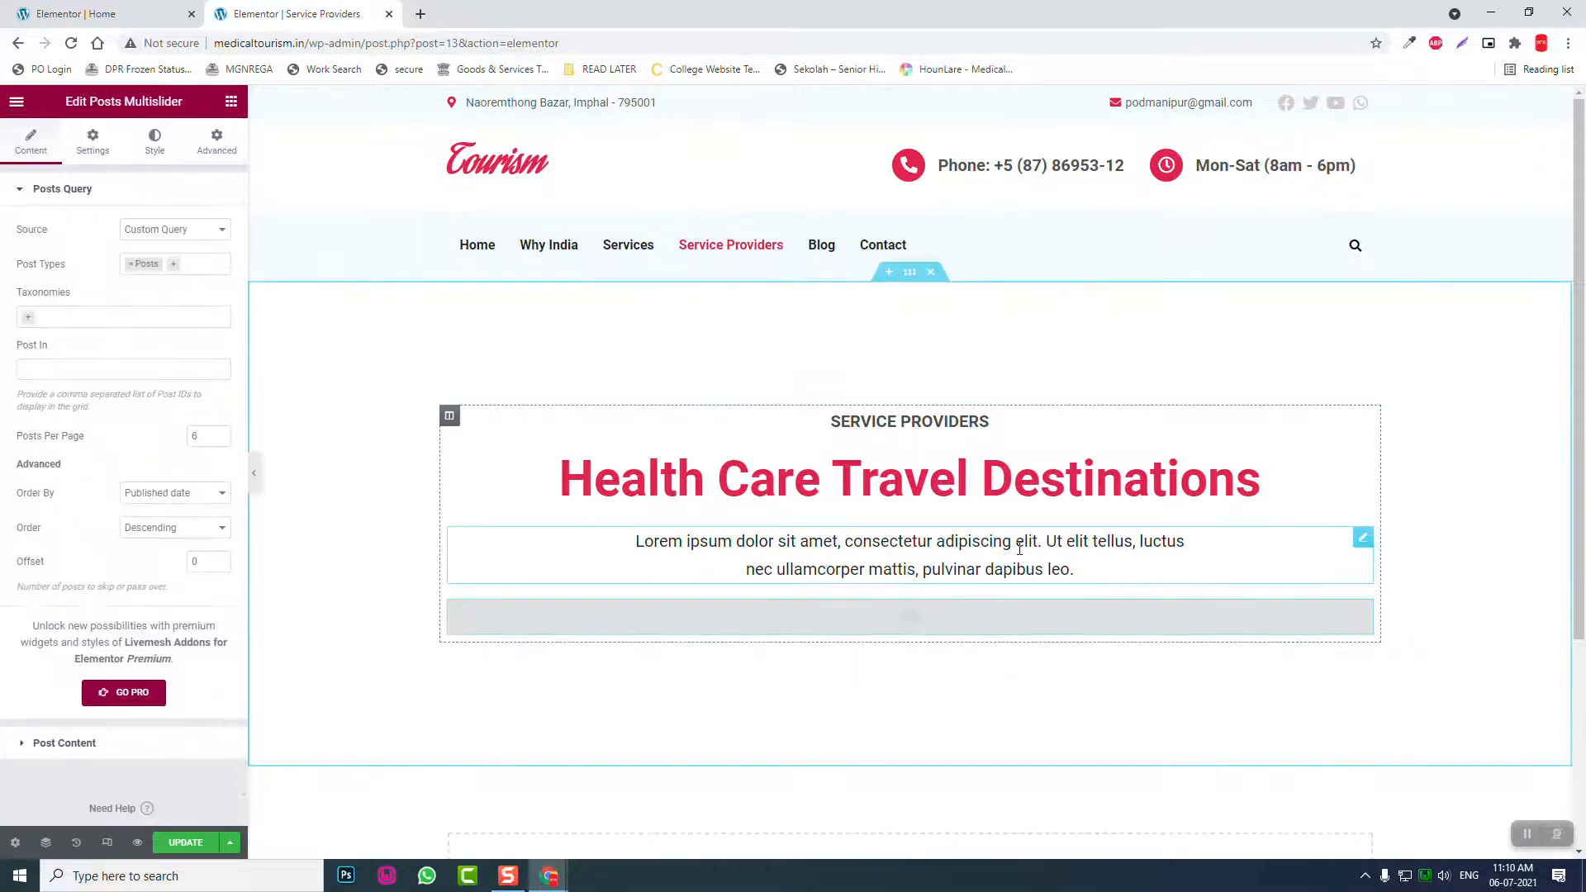
pyautogui.scroll(-4, 1019, 550)
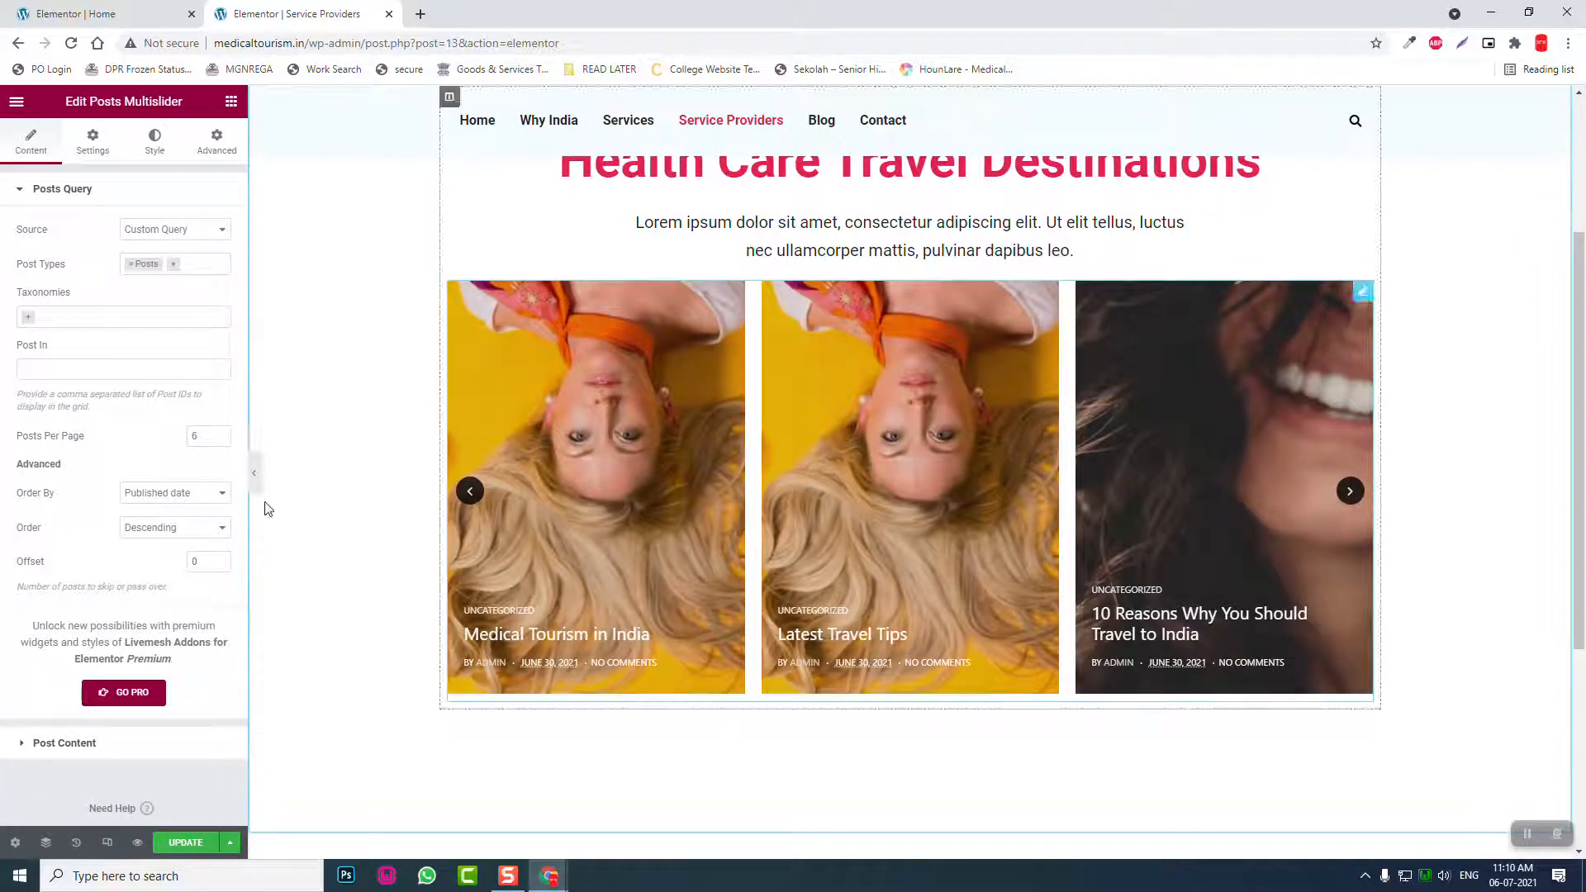
# Step: Replace the Posts Multislider's post type with Service Providers and advance the slider to check its posts
pyautogui.click(130, 265)
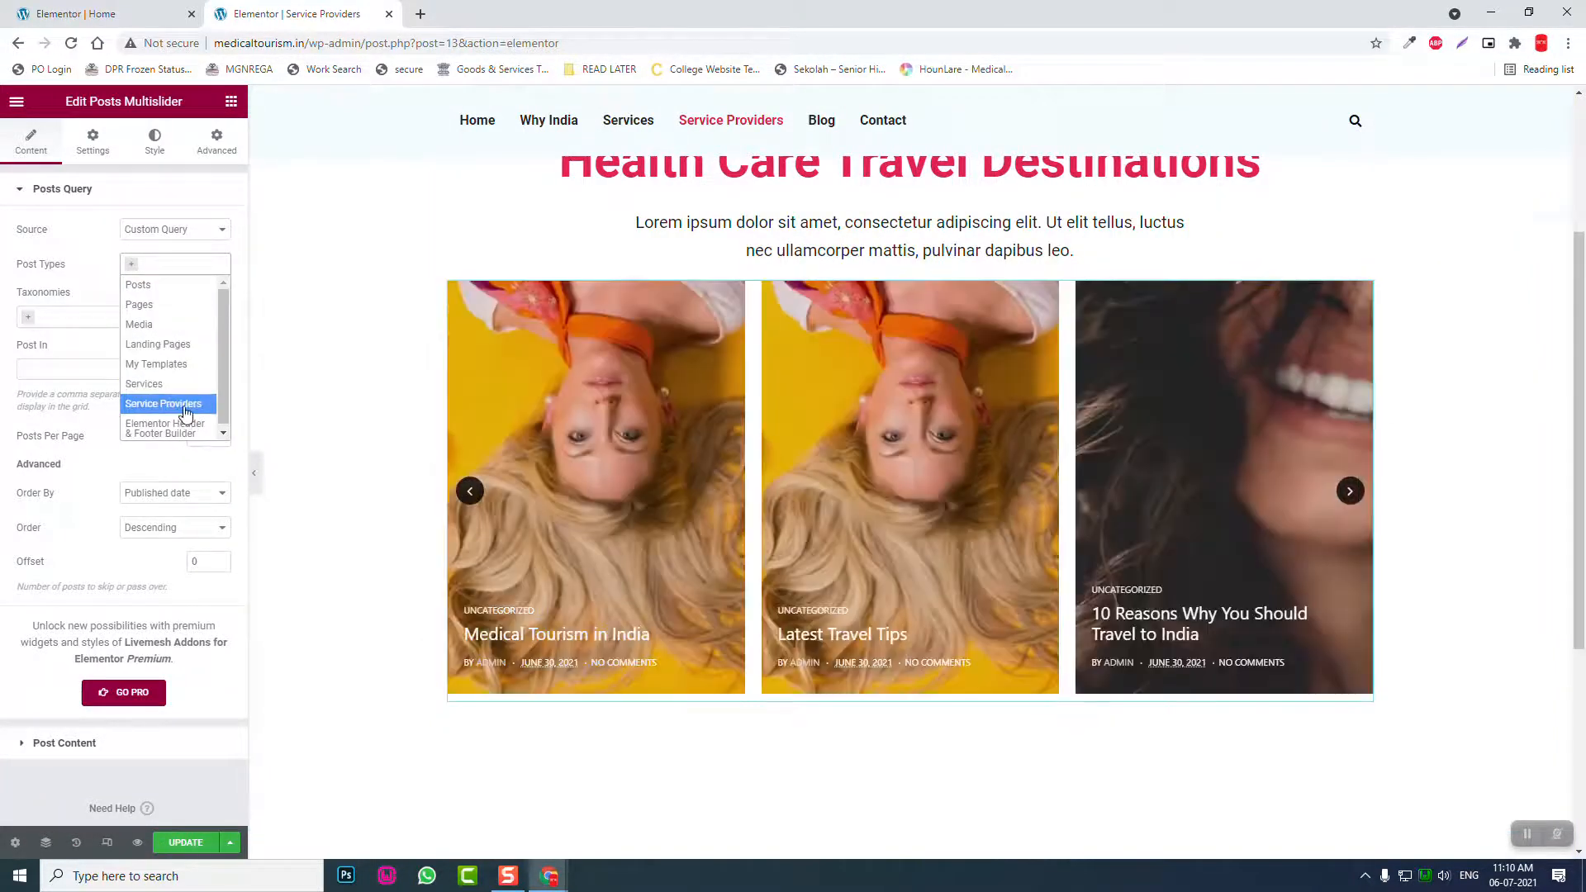
pyautogui.click(185, 404)
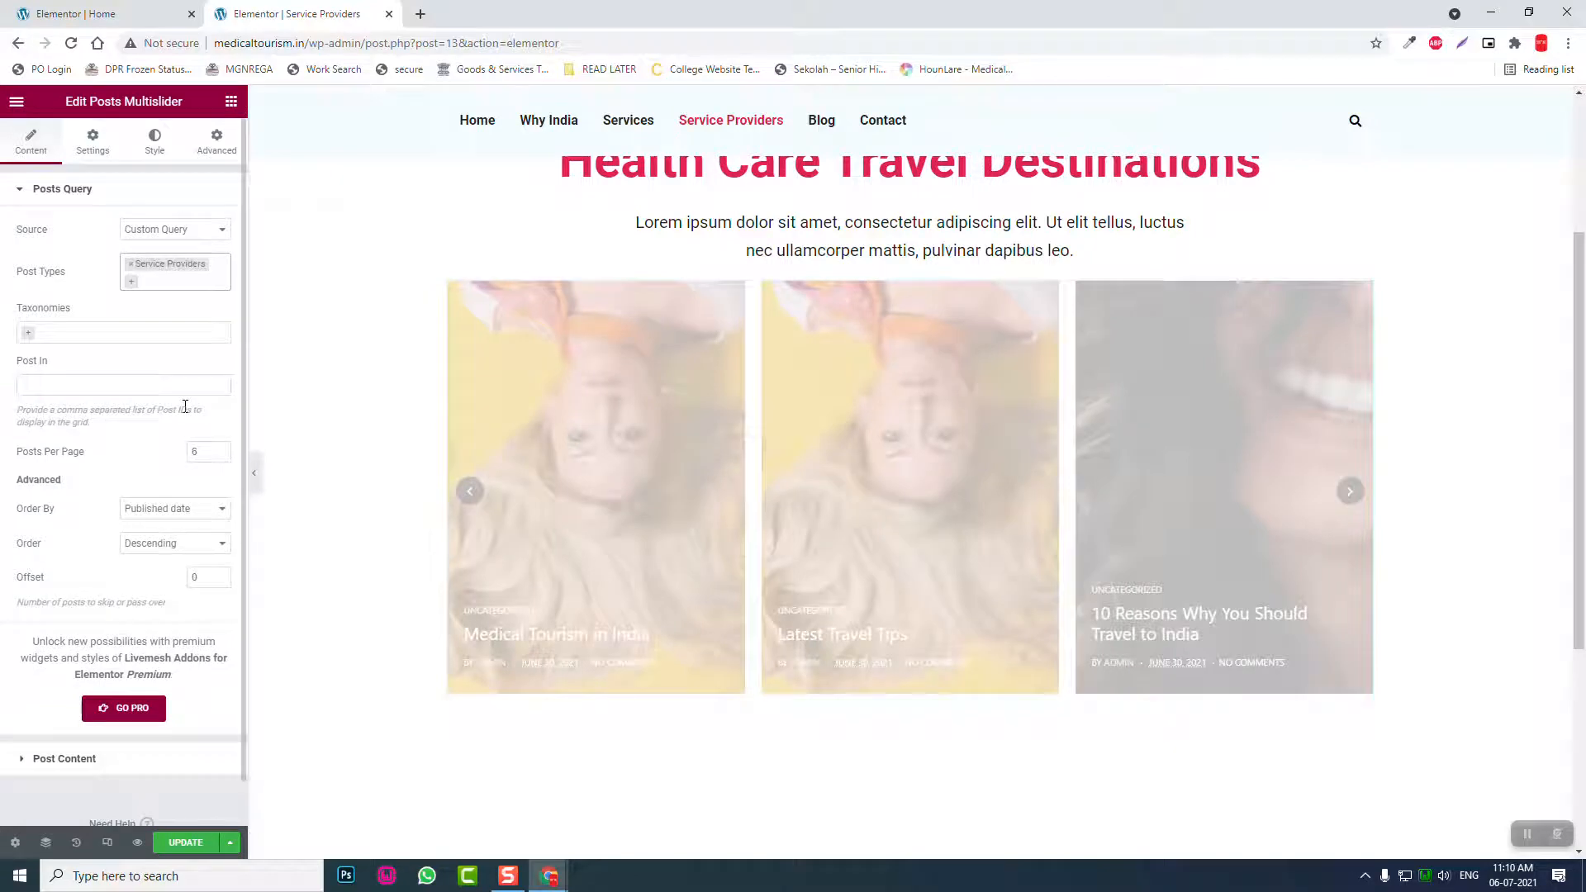
pyautogui.click(1351, 492)
pyautogui.scroll(3, 1488, 535)
pyautogui.scroll(-4, 1487, 537)
# Step: Copy the Home page's Contact Us section headed "If you have any Queries, Contact Us"
pyautogui.click(107, 13)
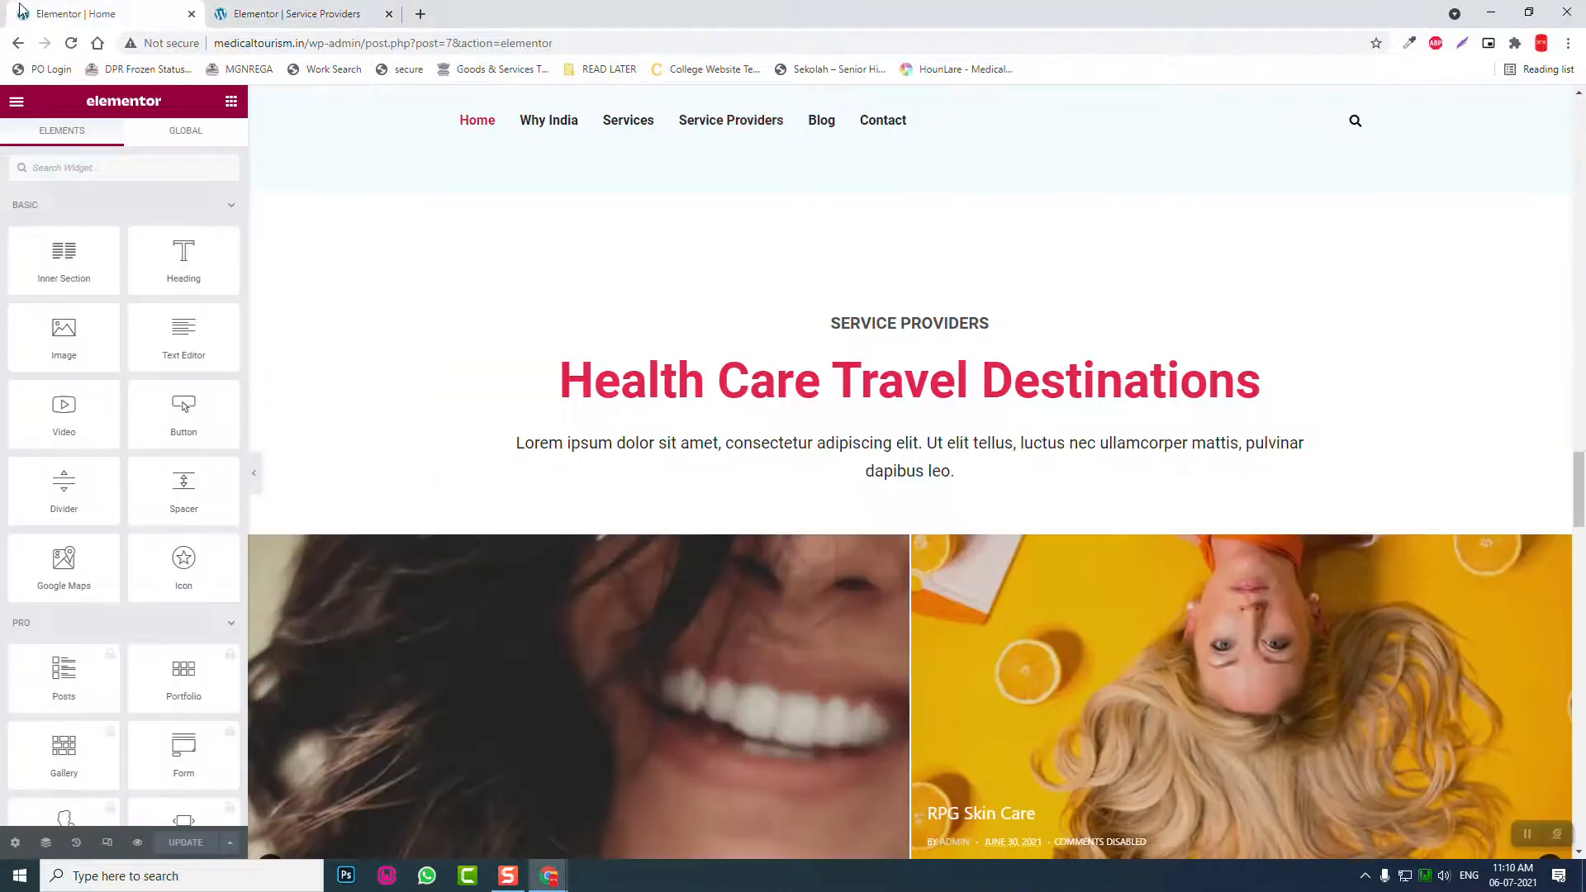
pyautogui.scroll(-5, 1004, 463)
pyautogui.scroll(-20, 1005, 463)
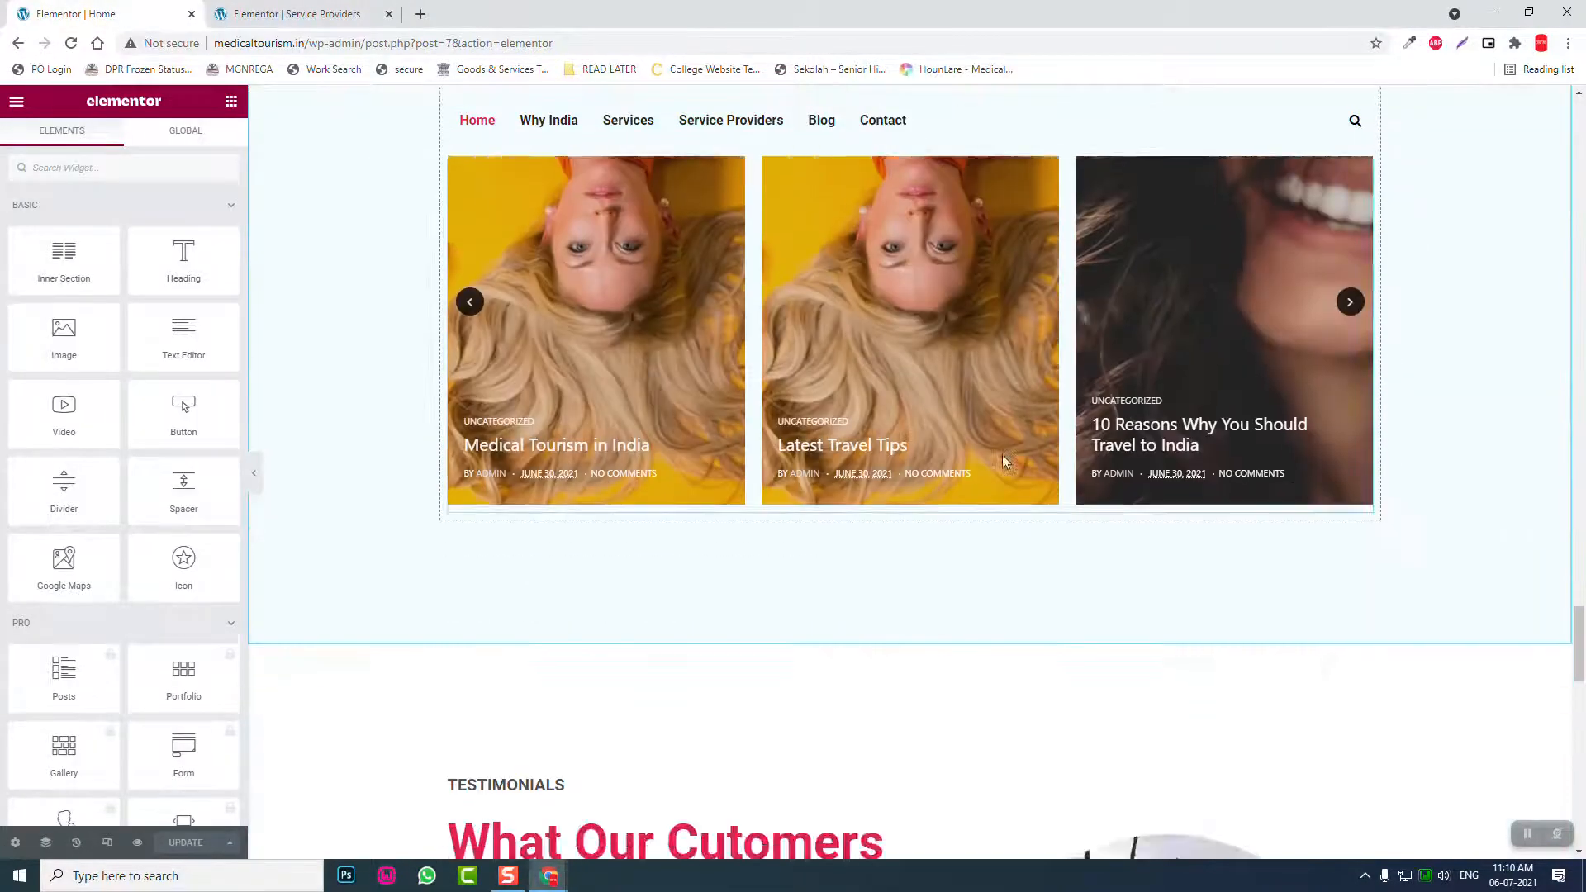
pyautogui.scroll(-5, 1004, 463)
pyautogui.scroll(1, 1005, 463)
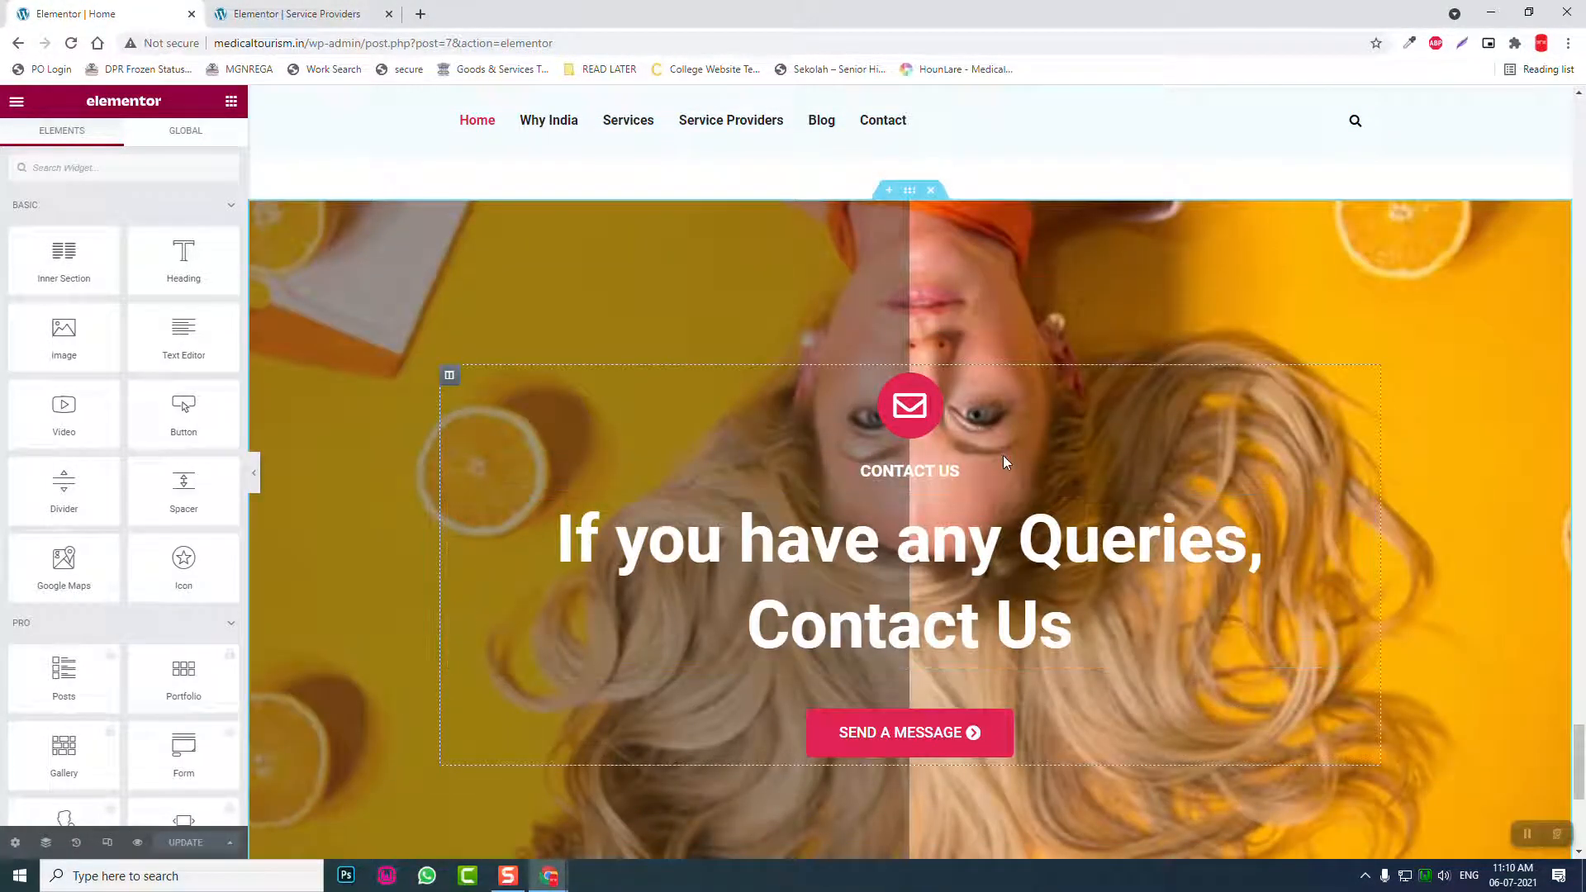
pyautogui.rightClick(912, 199)
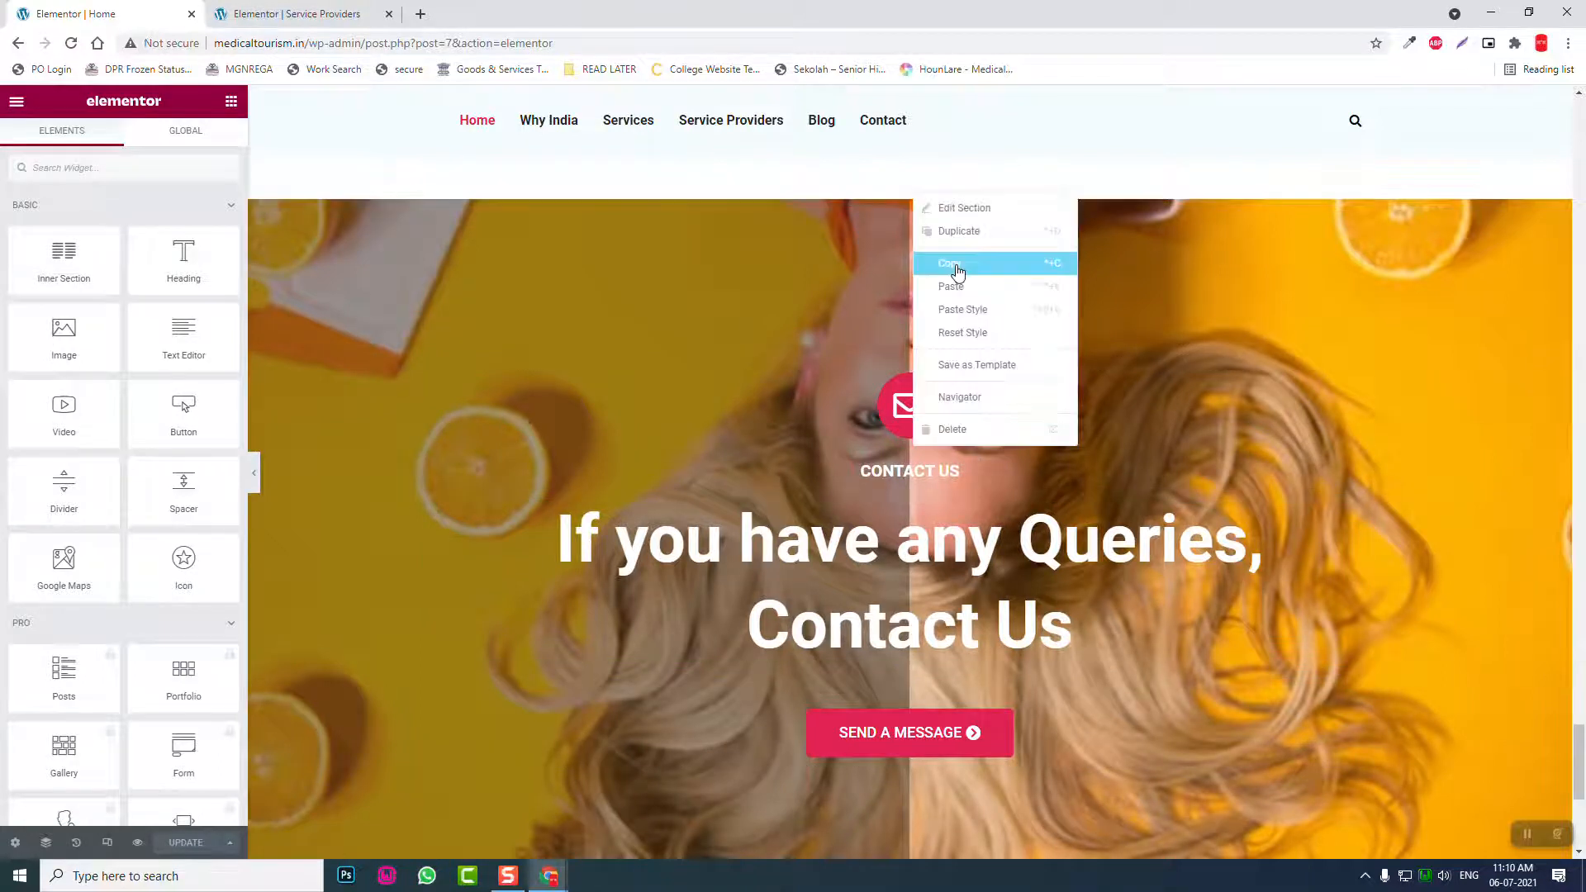
pyautogui.click(950, 265)
# Step: Paste the Contact Us section below the posts slider on the Service Providers page and update the page
pyautogui.click(360, 9)
pyautogui.scroll(-1, 1039, 552)
pyautogui.rightClick(1065, 588)
pyautogui.click(1087, 601)
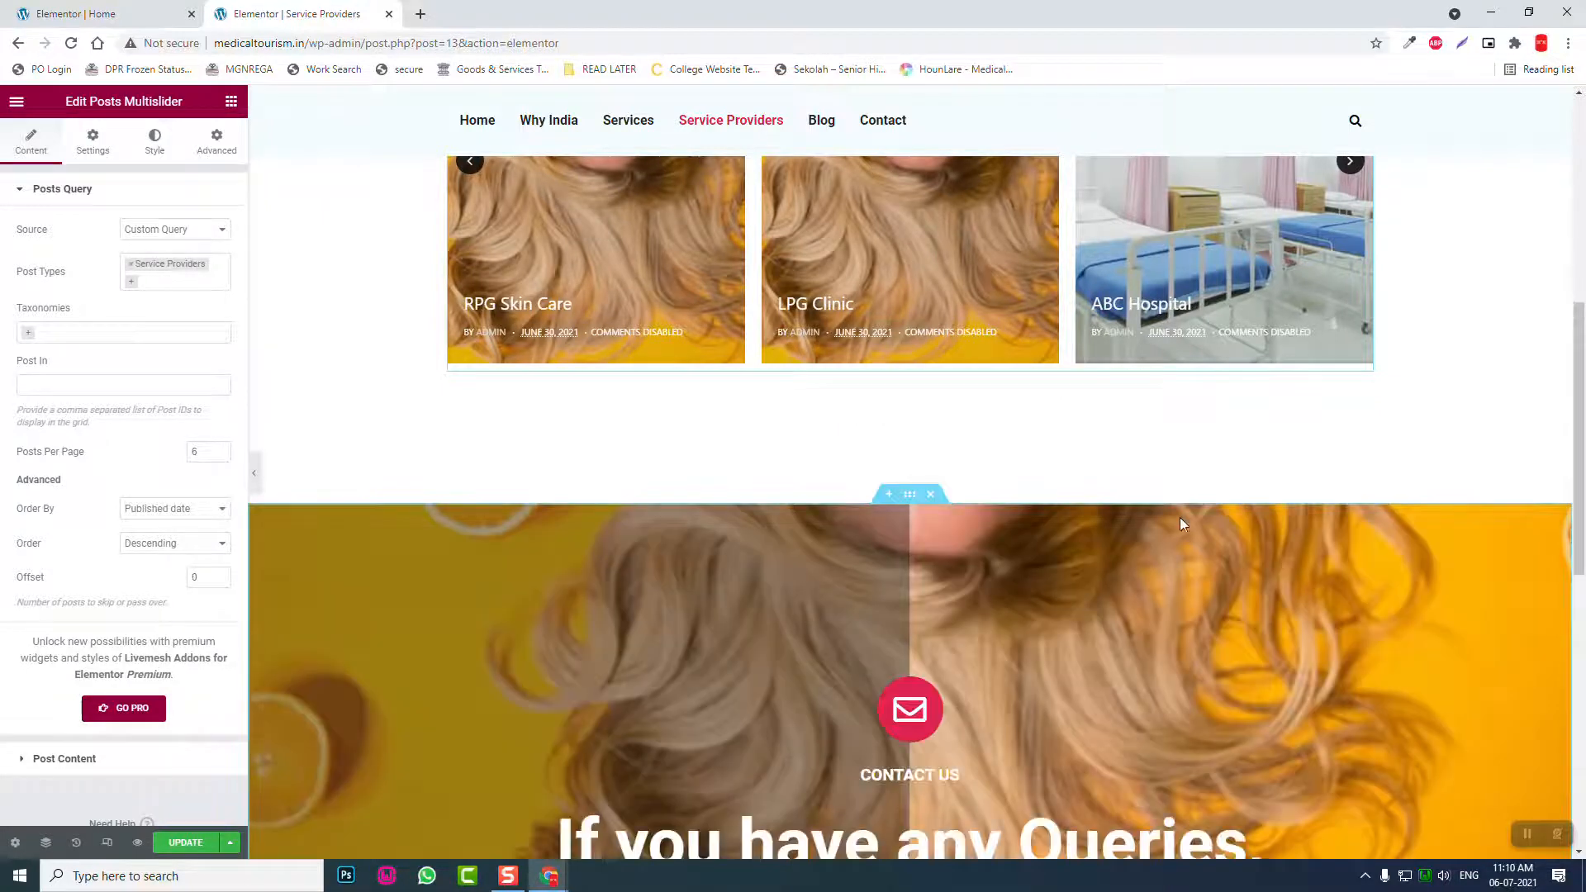
pyautogui.scroll(-4, 1179, 517)
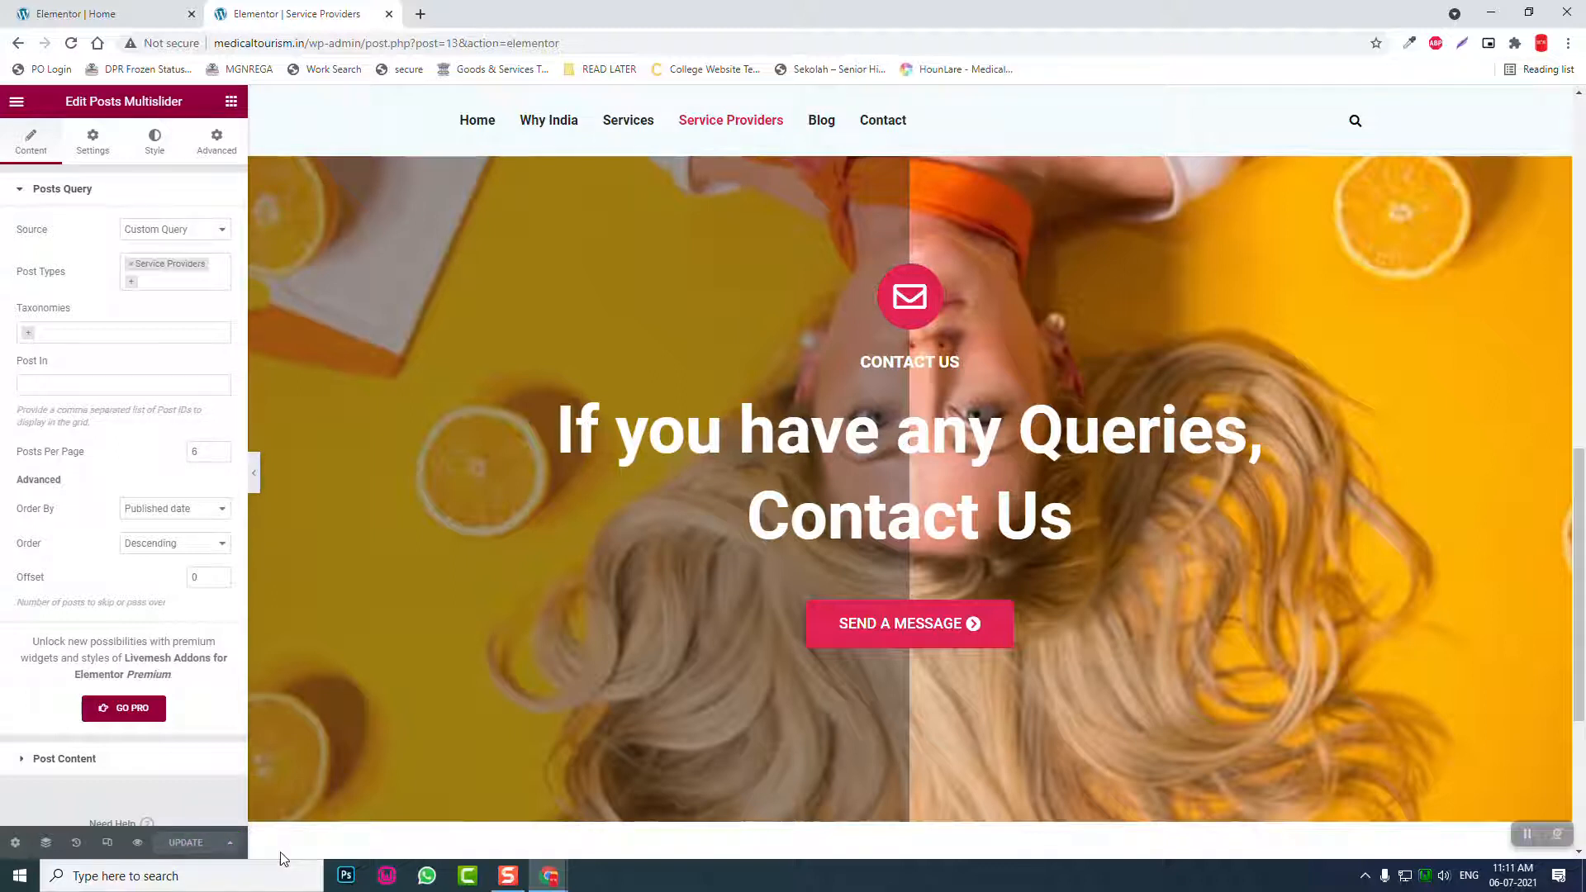
# Step: Load medicaltourism.in/services and open the Services page for editing with Elementor
pyautogui.moveTo(311, 43); pyautogui.dragTo(570, 43)
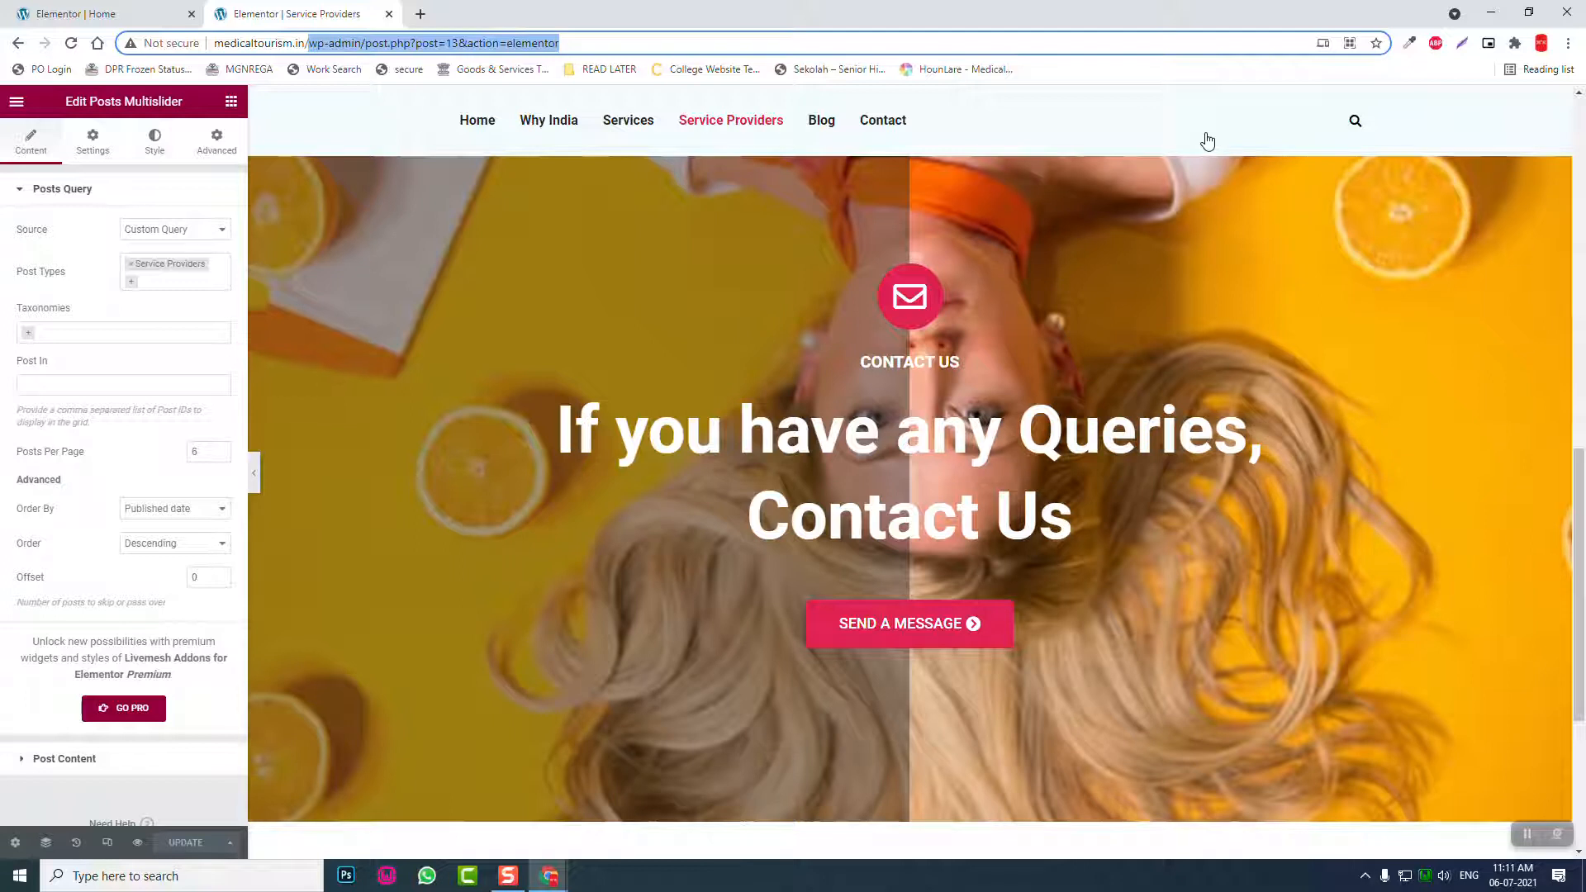
pyautogui.press('BackSpace')
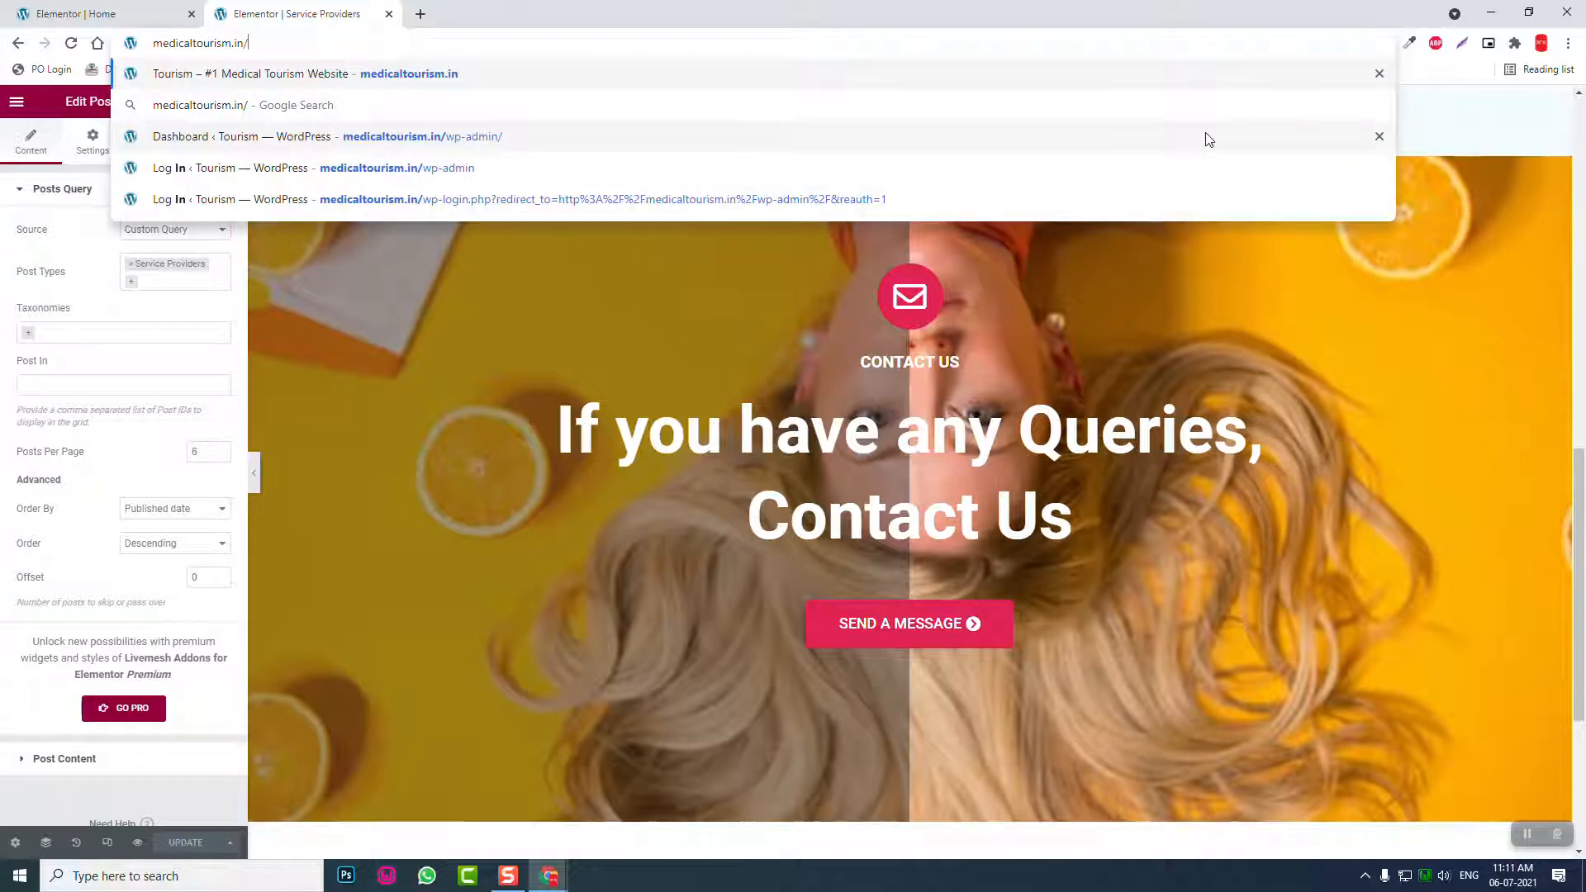
pyautogui.write('services')
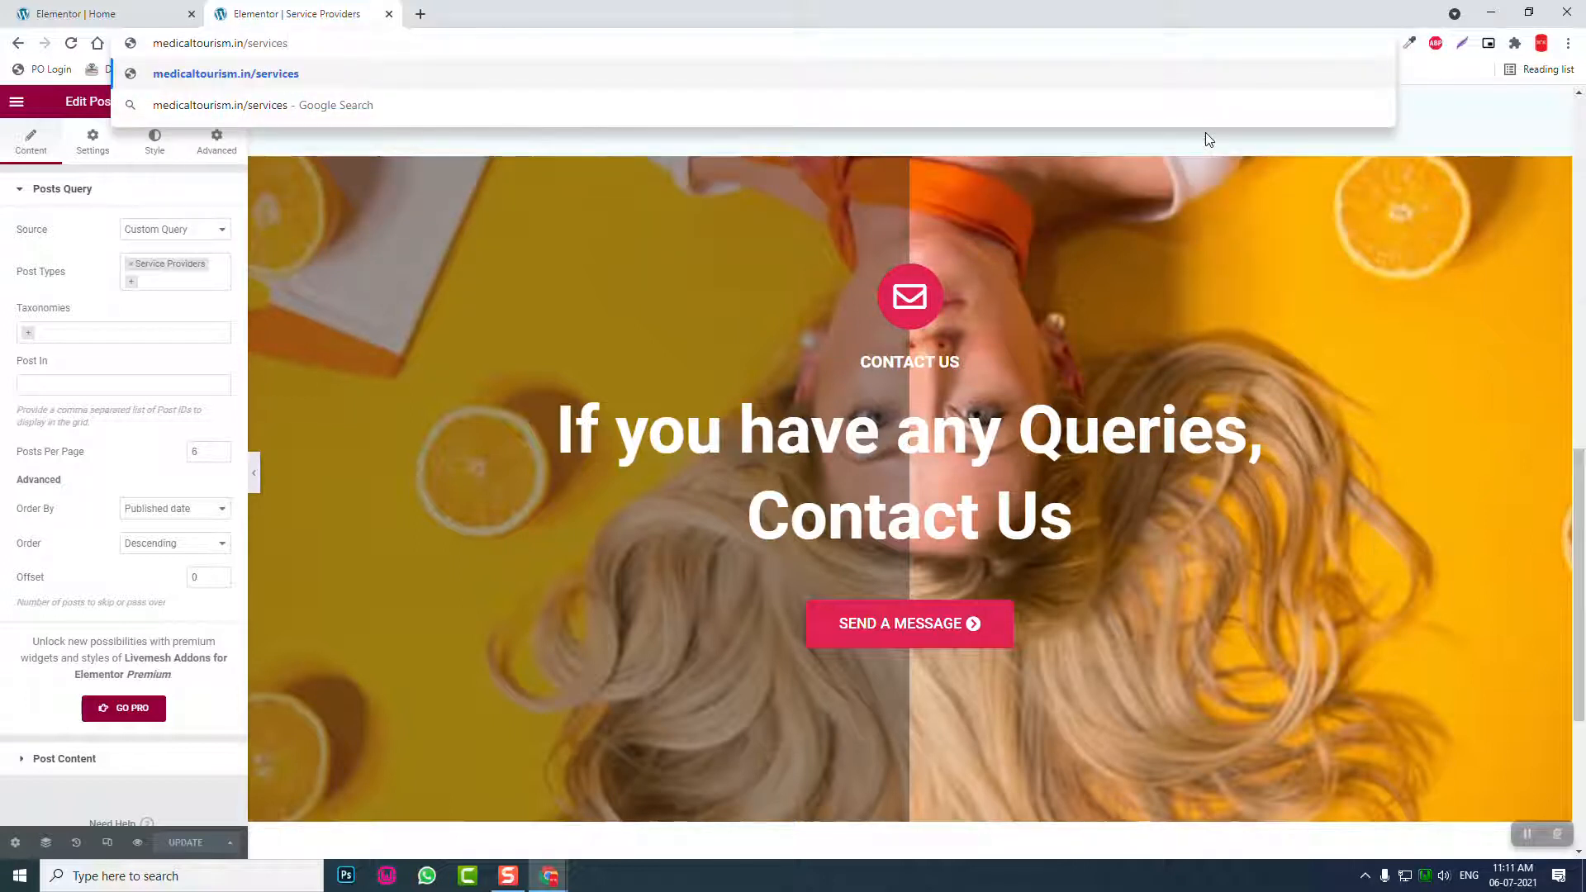
pyautogui.press('Return')
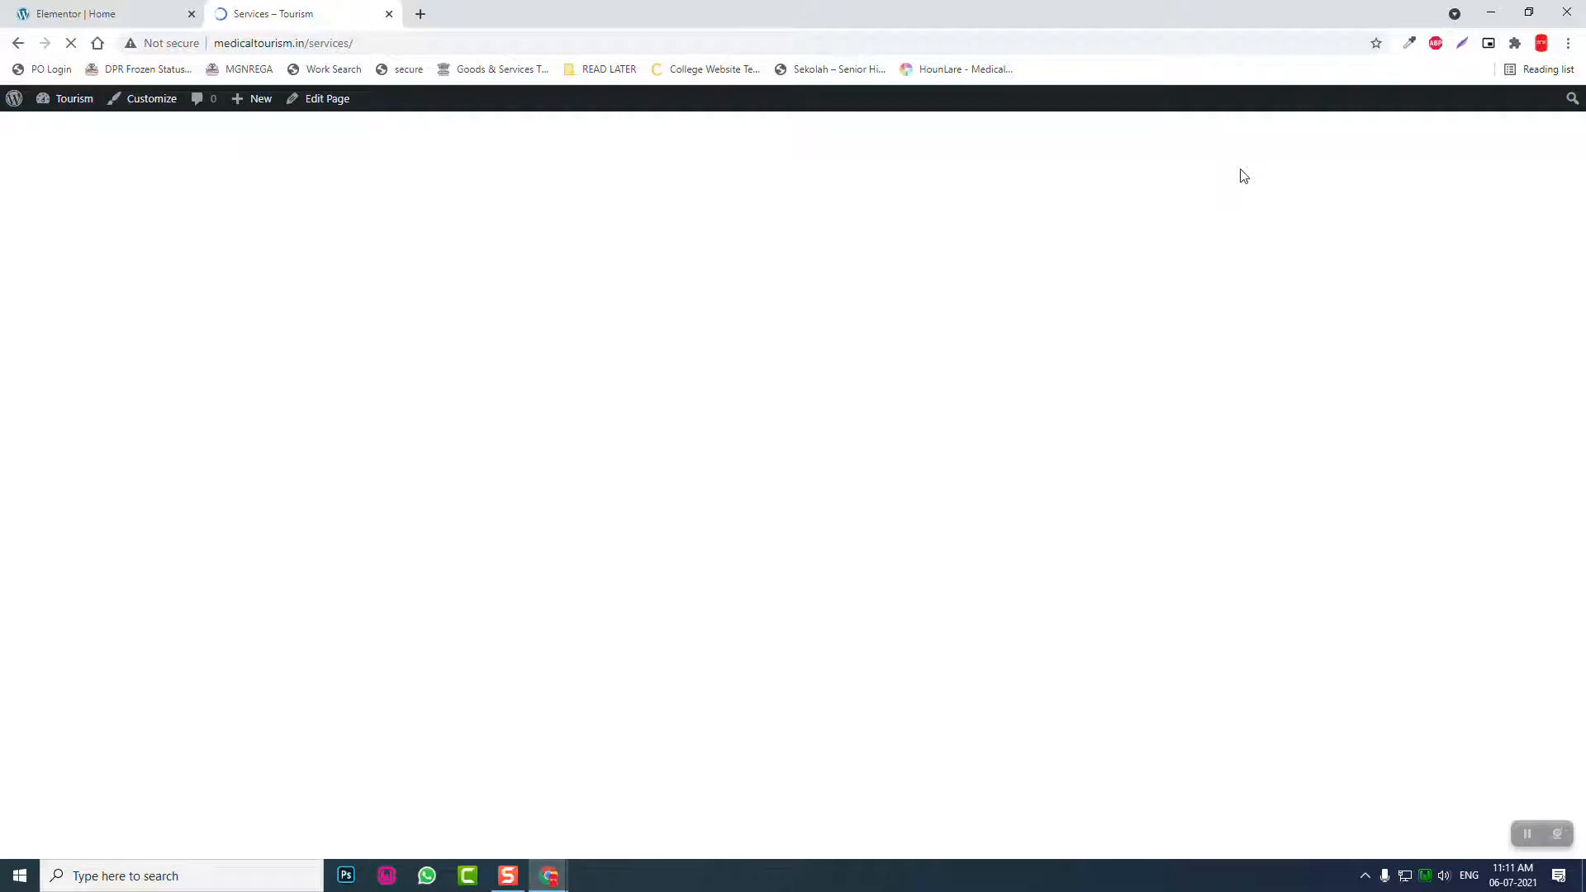
pyautogui.click(337, 101)
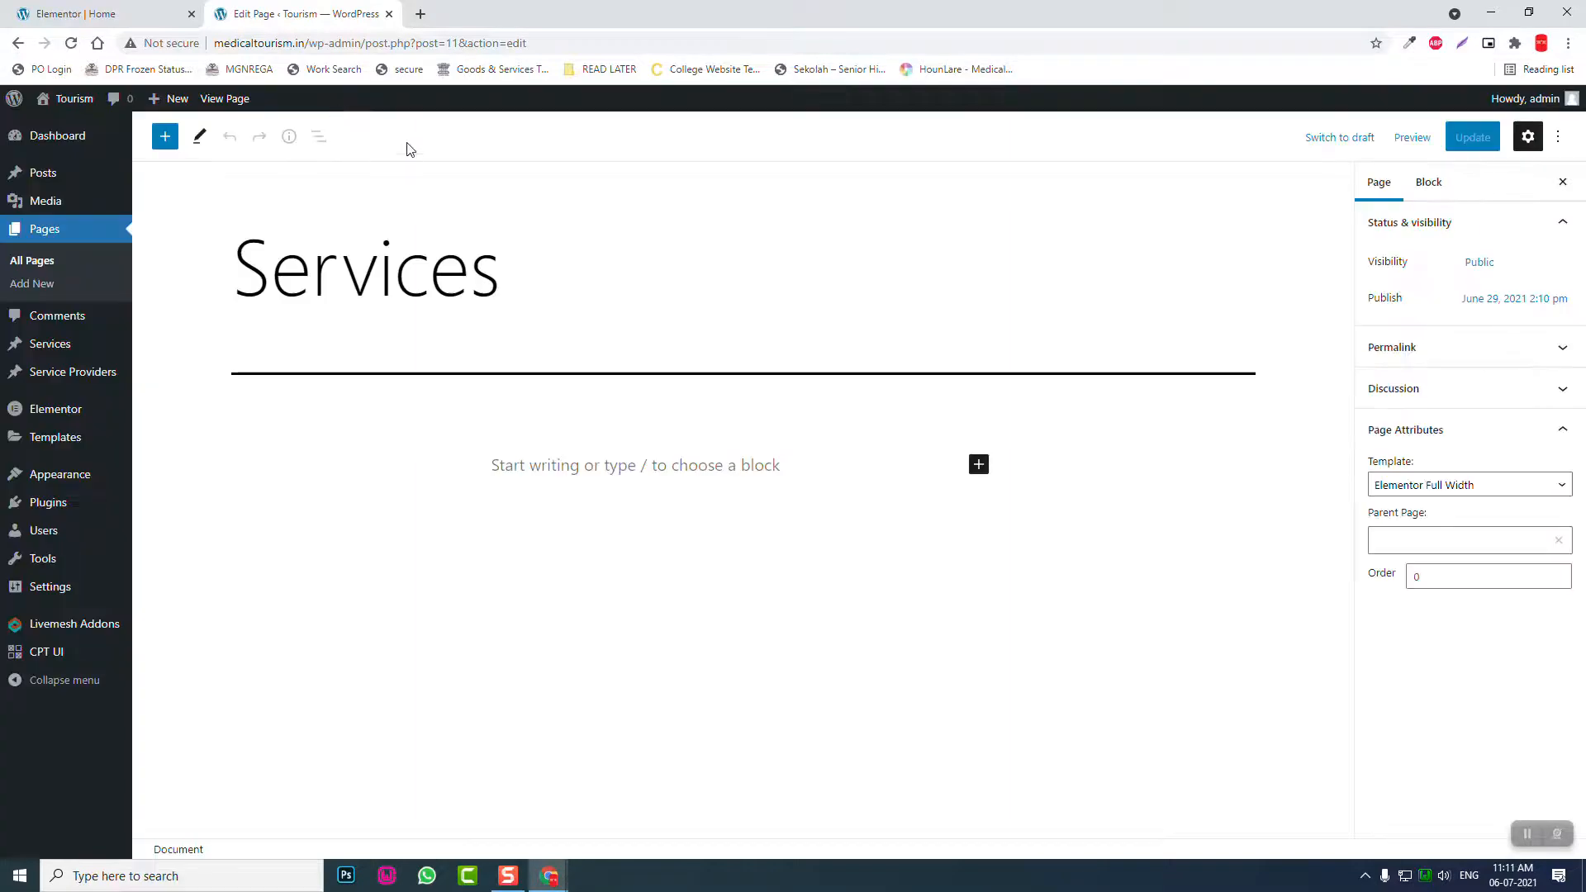
pyautogui.click(389, 145)
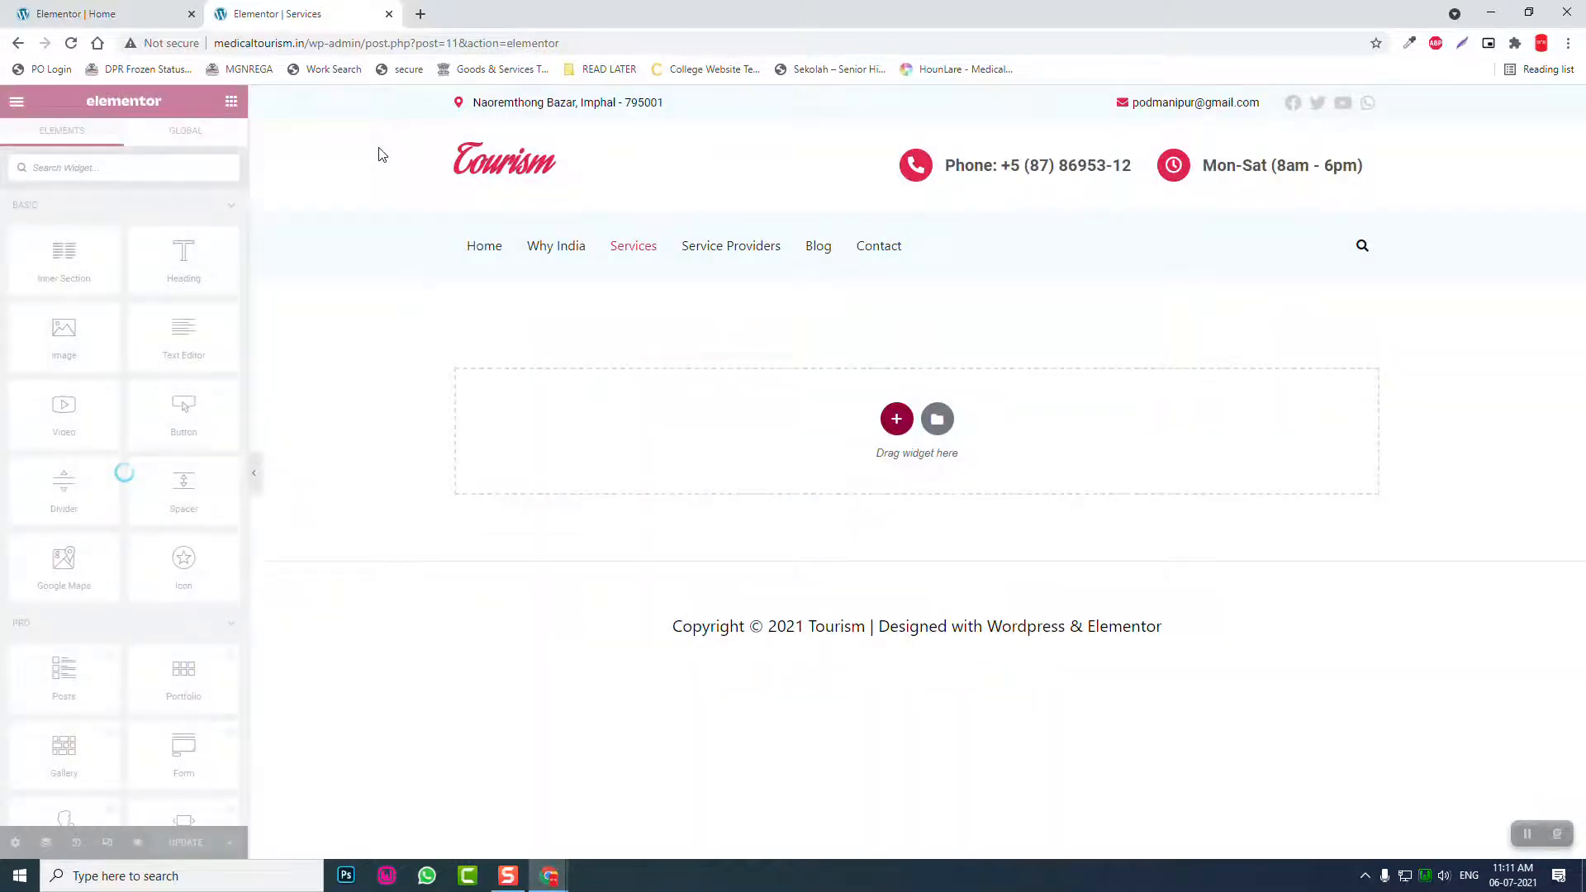
# Step: Copy the Home page's Our Services section headed "MT Company Professional Services"
pyautogui.click(189, 7)
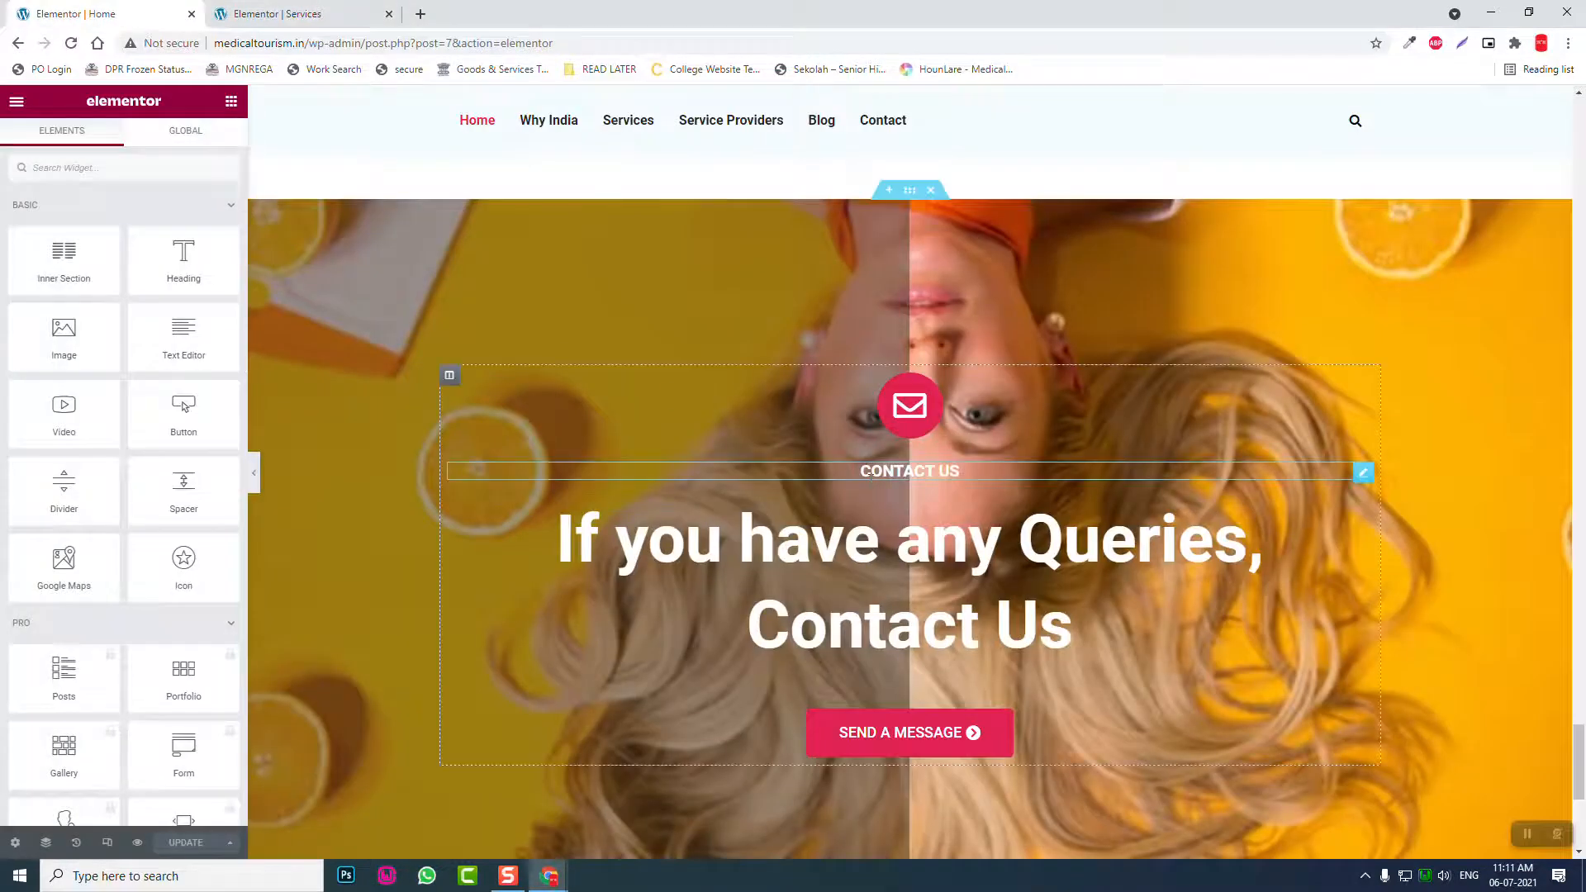
pyautogui.scroll(-5, 874, 485)
pyautogui.scroll(6, 874, 485)
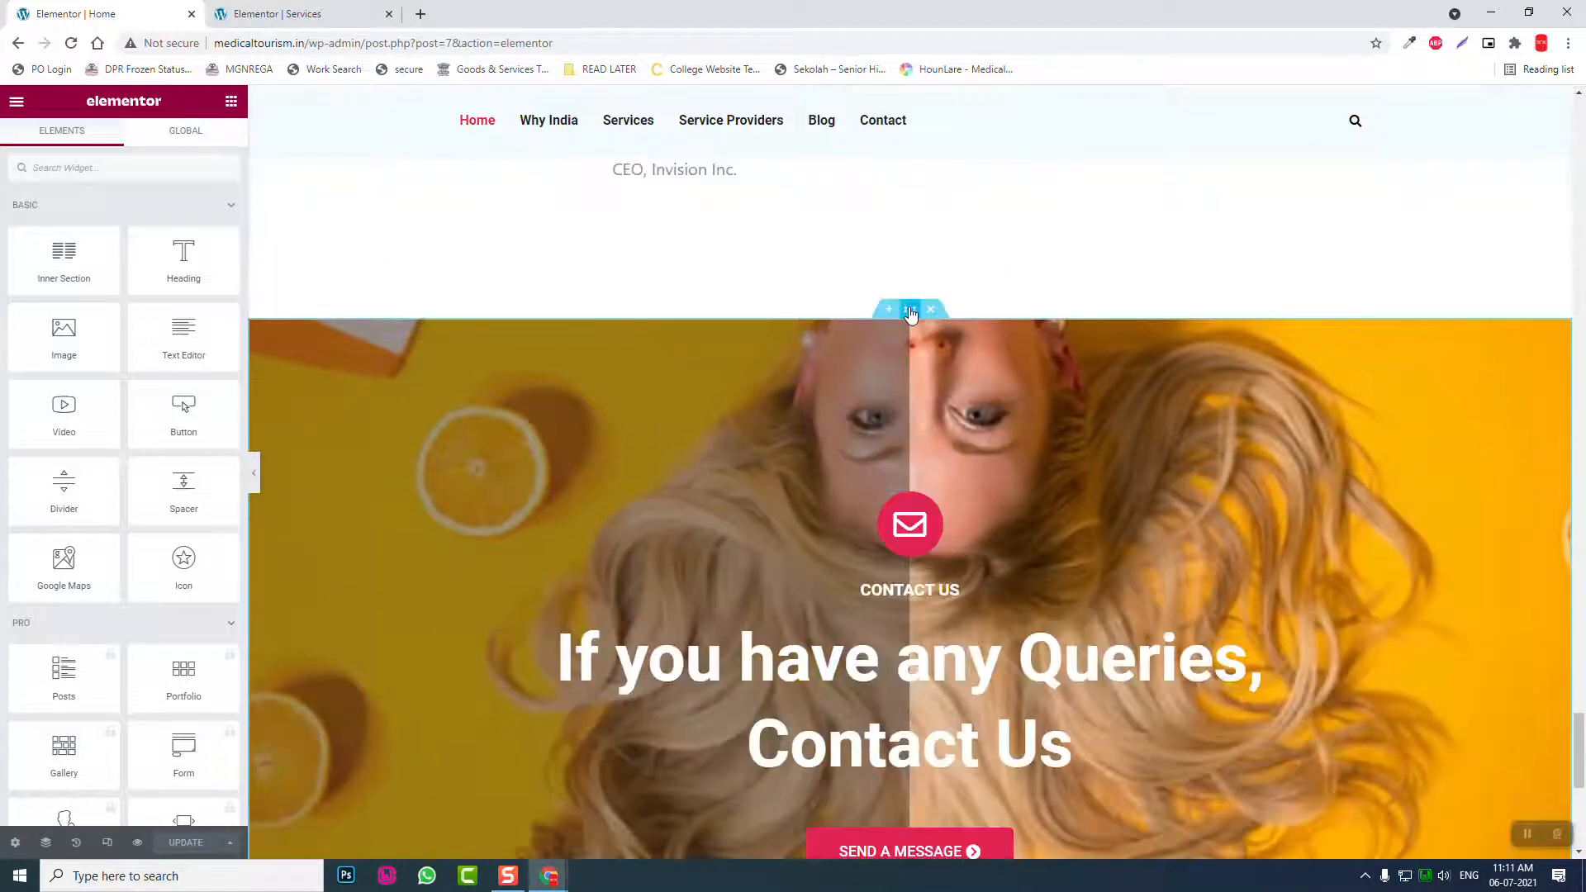
pyautogui.scroll(15, 741, 254)
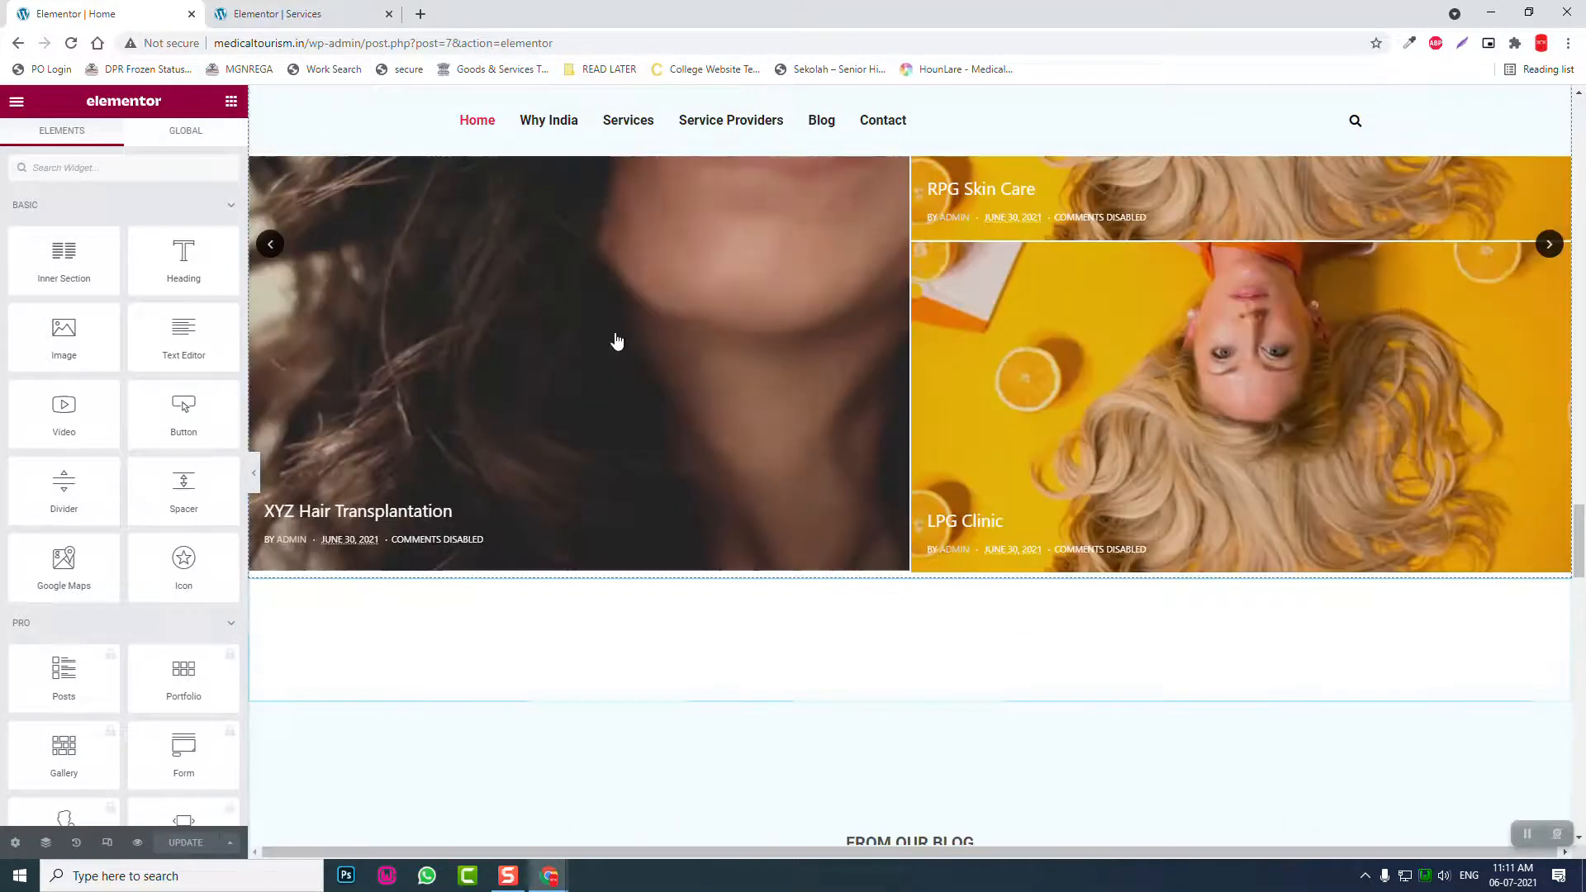
pyautogui.scroll(15, 615, 340)
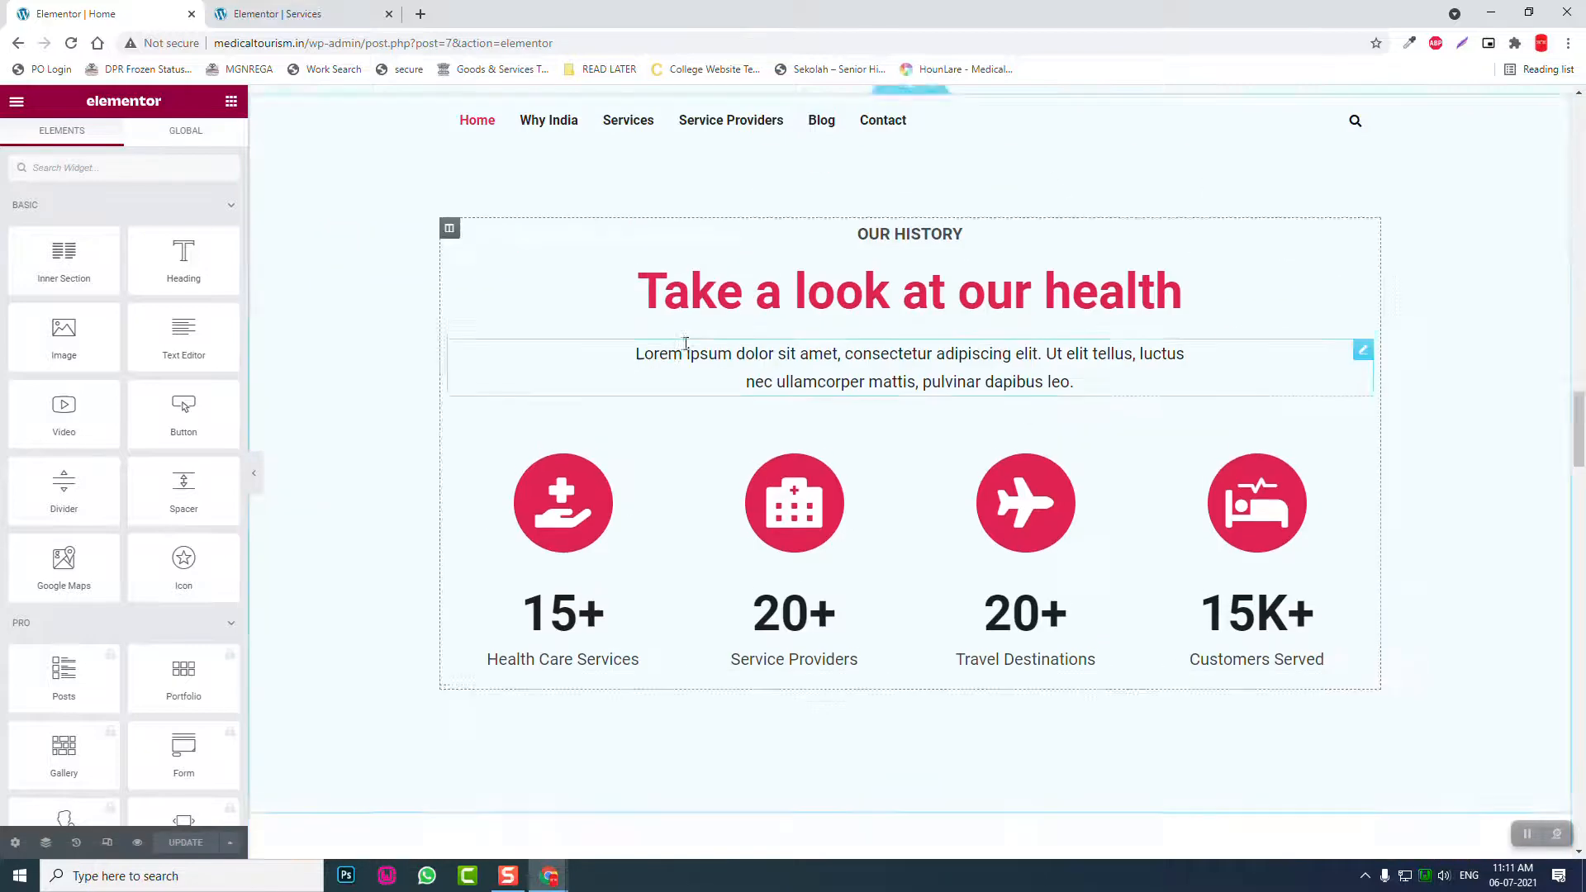
pyautogui.scroll(6, 779, 361)
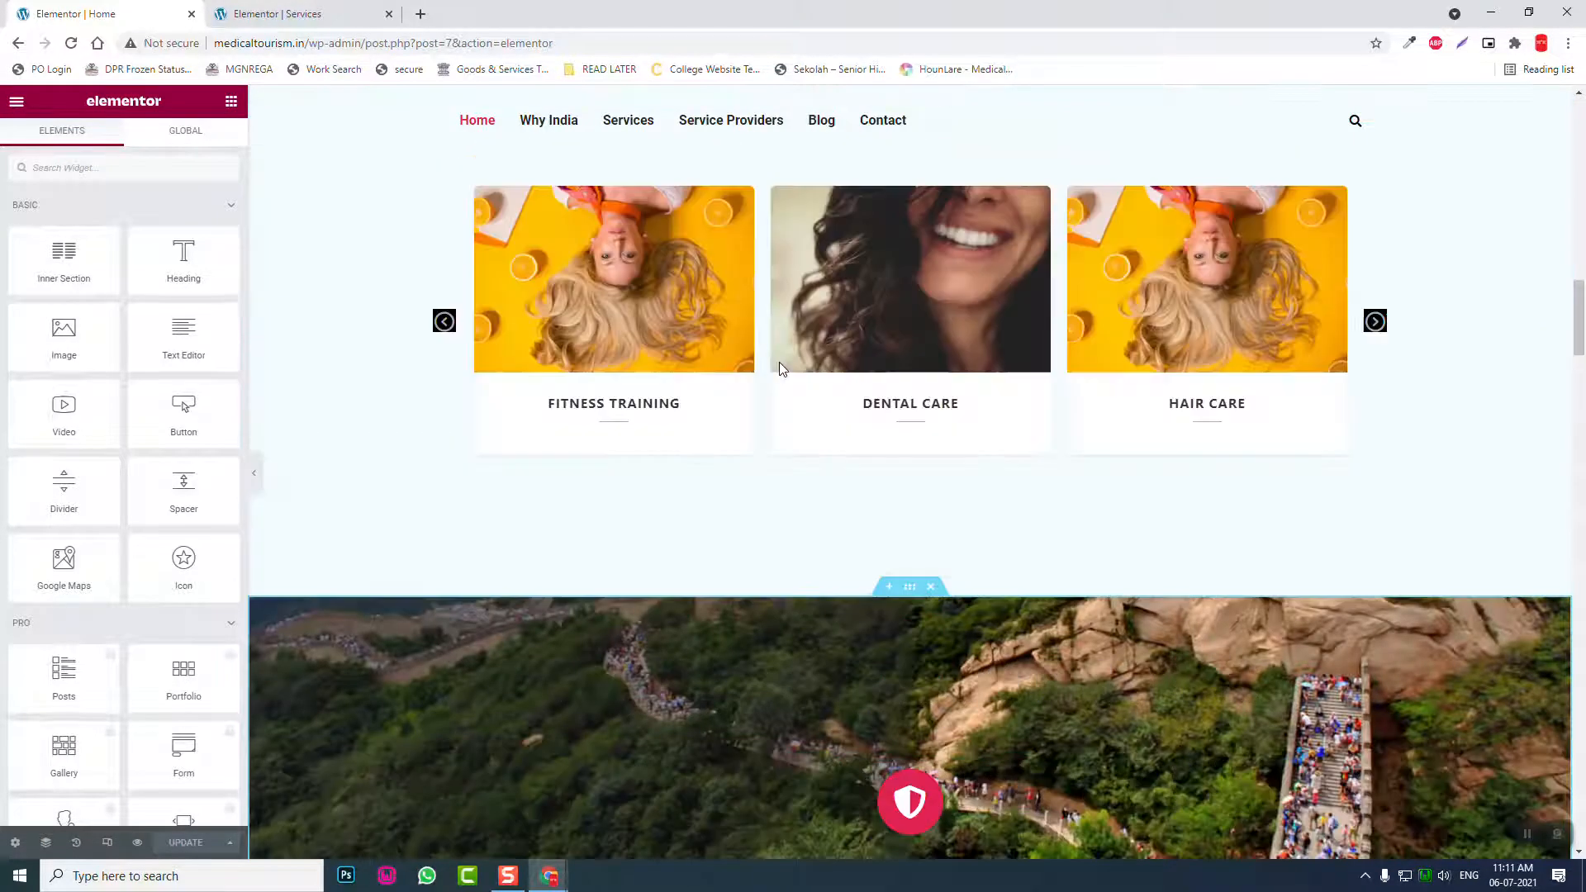
pyautogui.scroll(5, 780, 368)
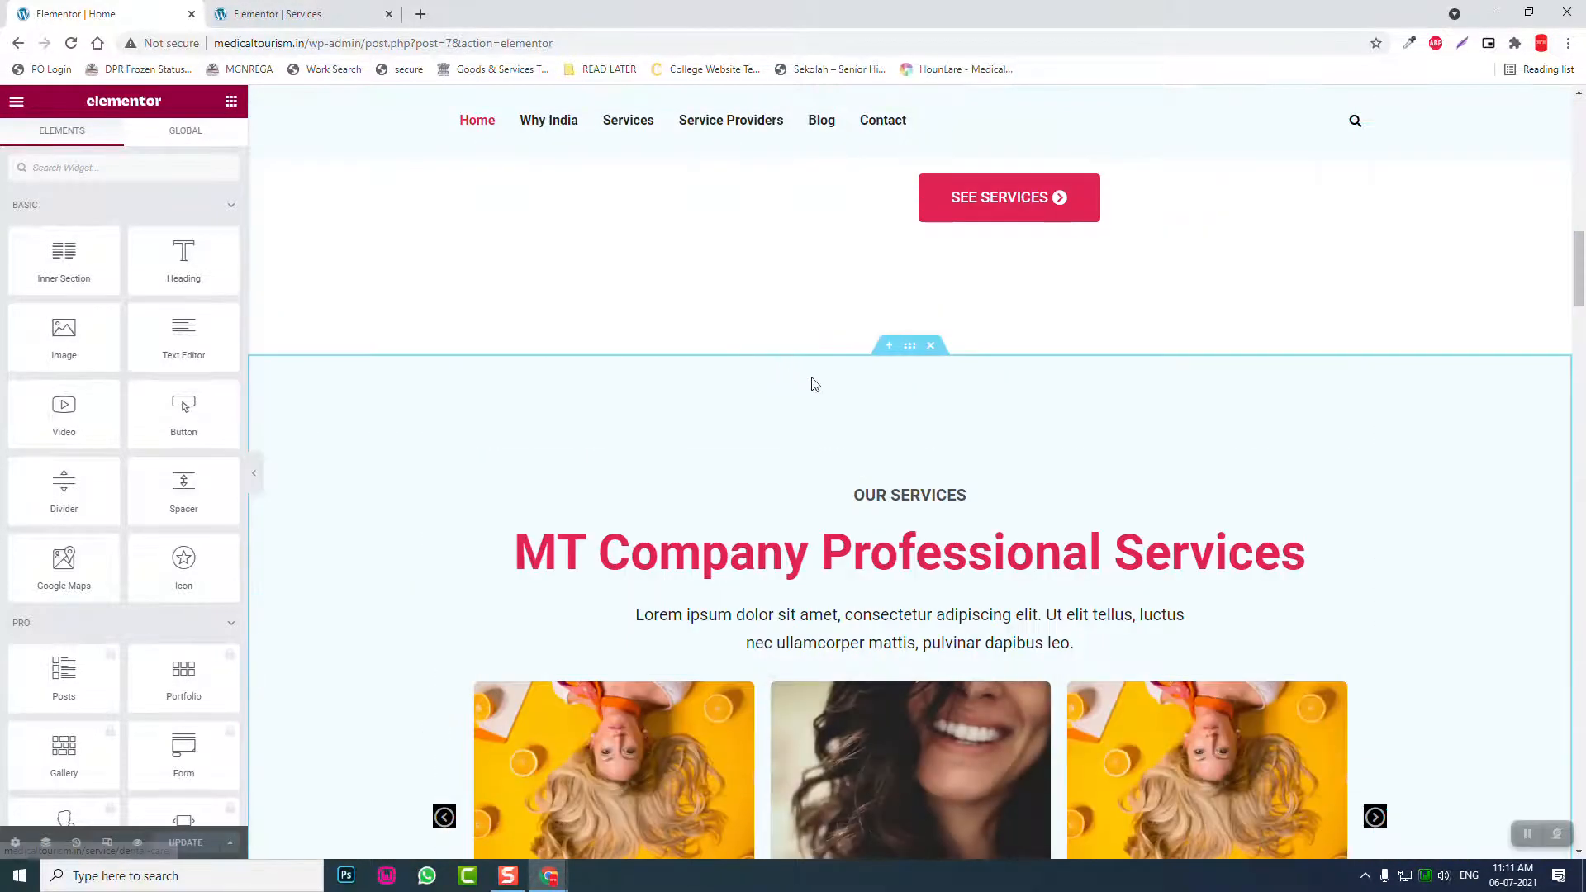
pyautogui.rightClick(910, 351)
pyautogui.click(975, 414)
# Step: Paste the Our Services section into the empty Services page and delete its posts carousel
pyautogui.click(363, 14)
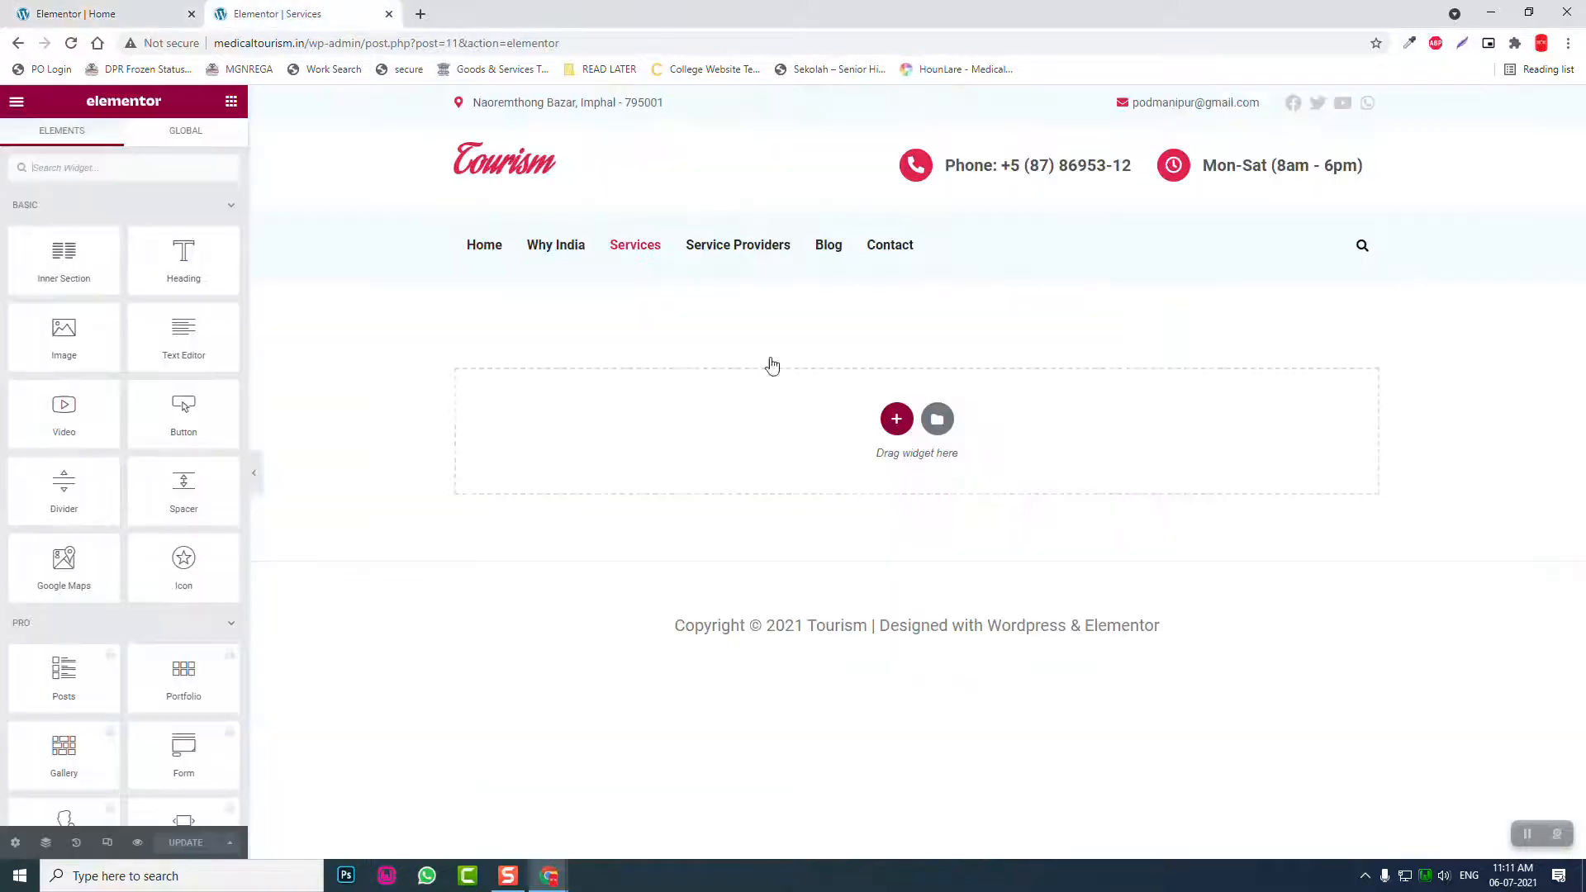
pyautogui.rightClick(832, 419)
pyautogui.click(857, 438)
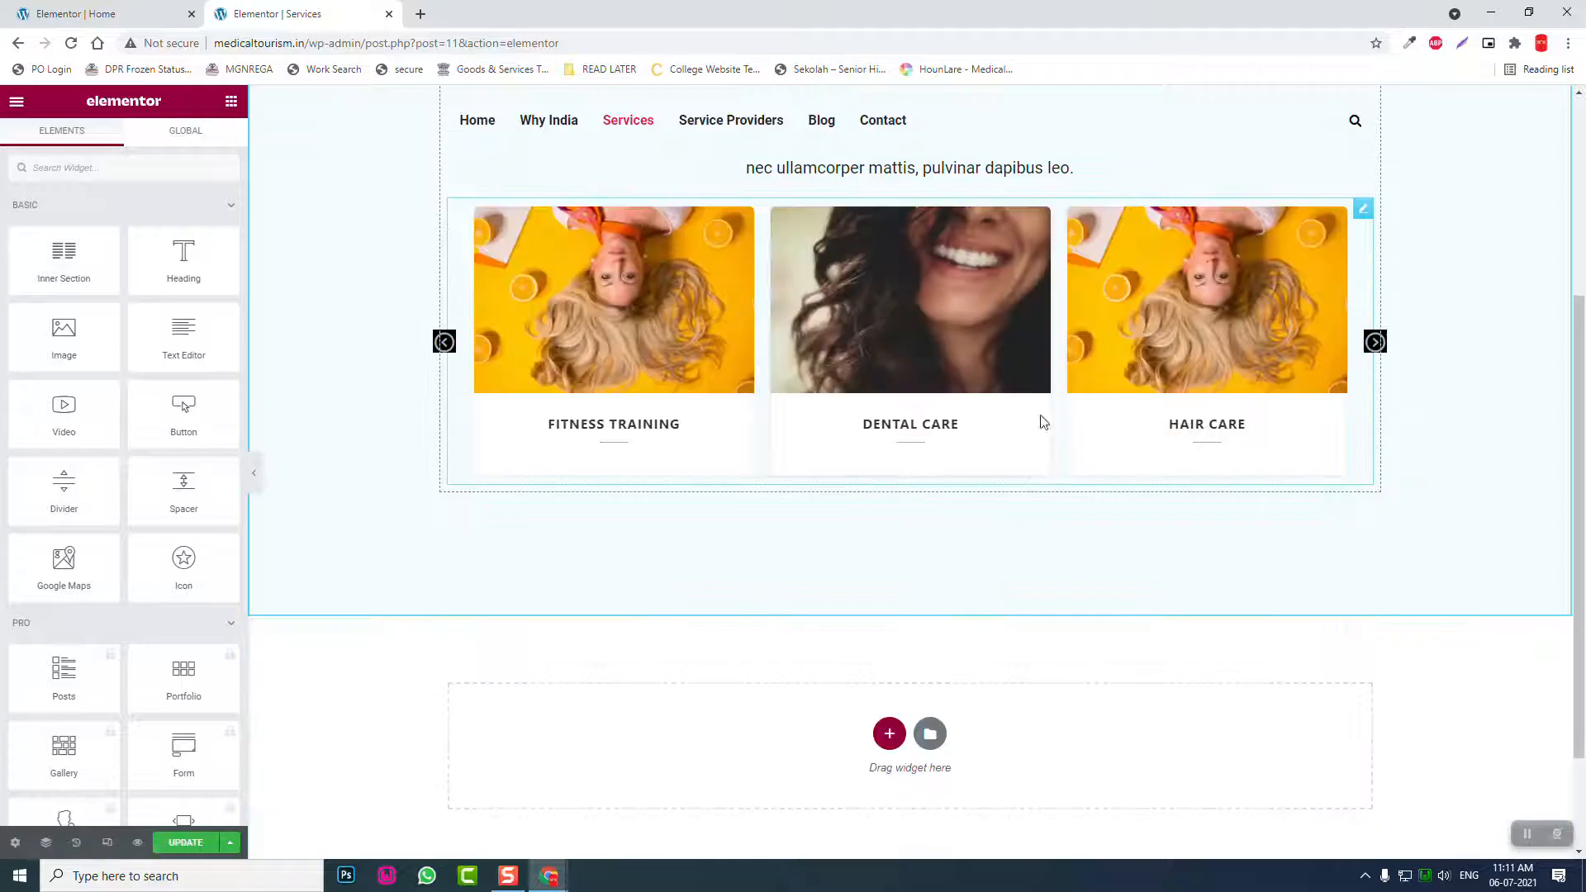
pyautogui.scroll(2, 1082, 407)
pyautogui.rightClick(1361, 463)
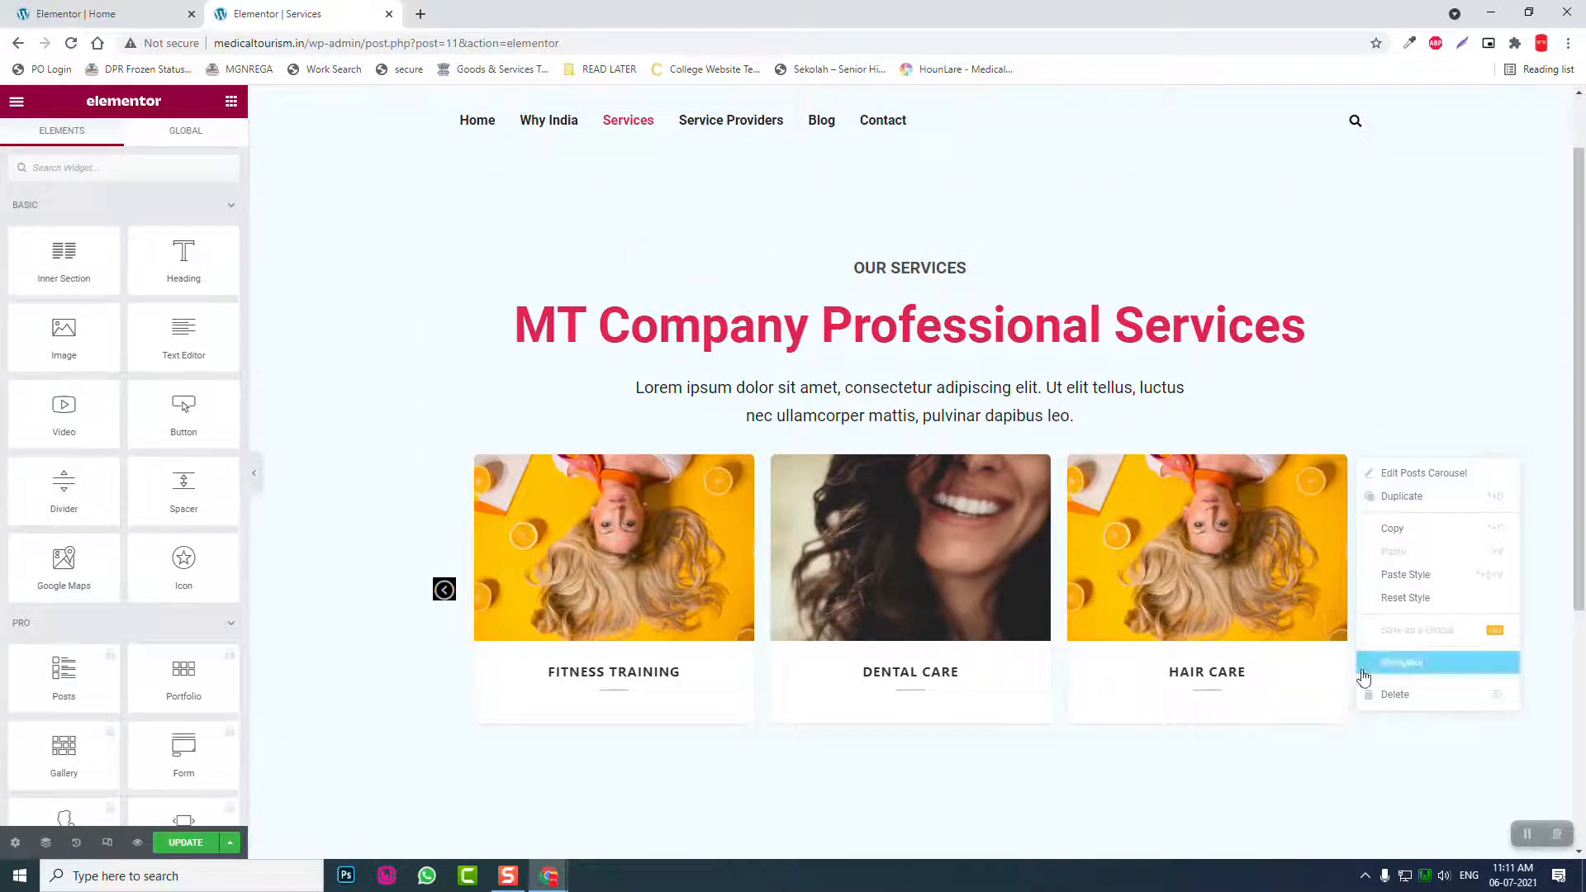
pyautogui.click(1369, 694)
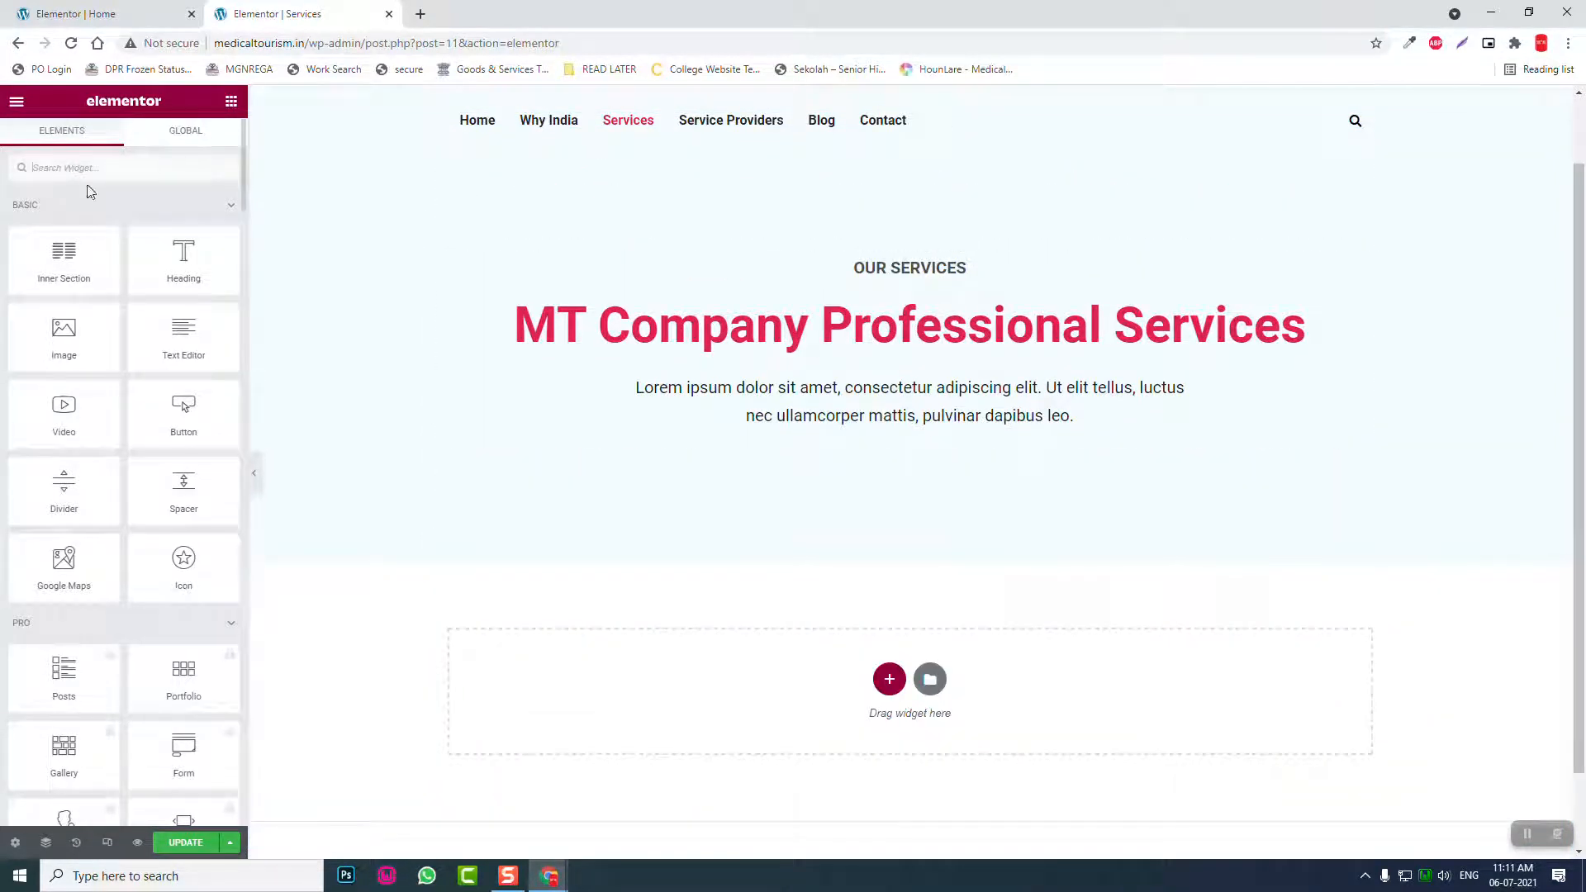
# Step: Add a Posts Multislider below the section's intro text and replace its post type with Services
pyautogui.write('post')
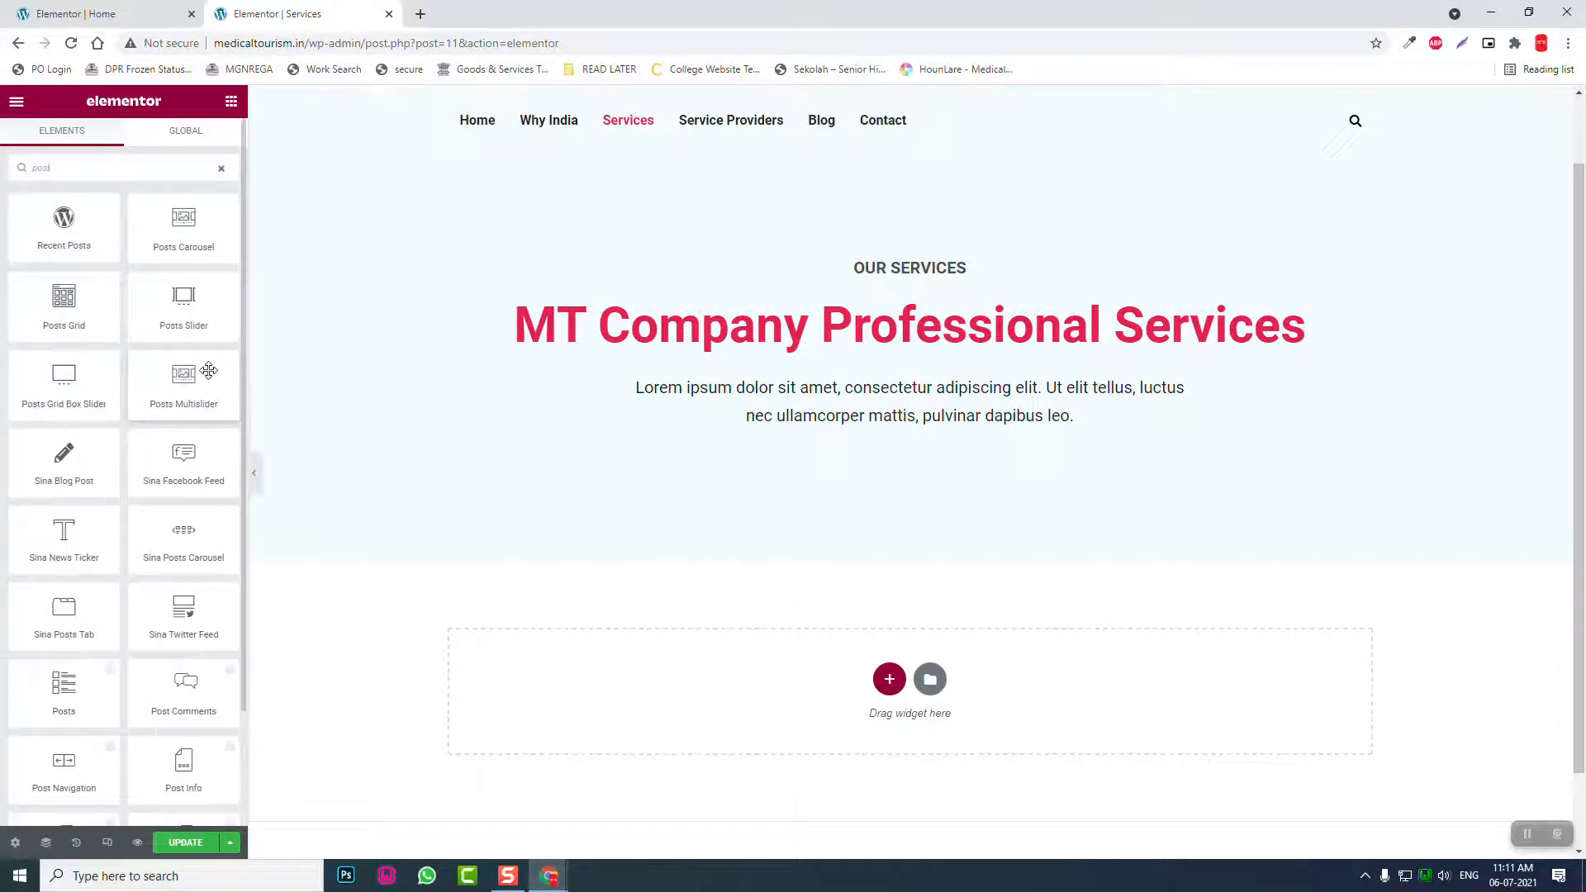
pyautogui.moveTo(180, 376); pyautogui.dragTo(1090, 432)
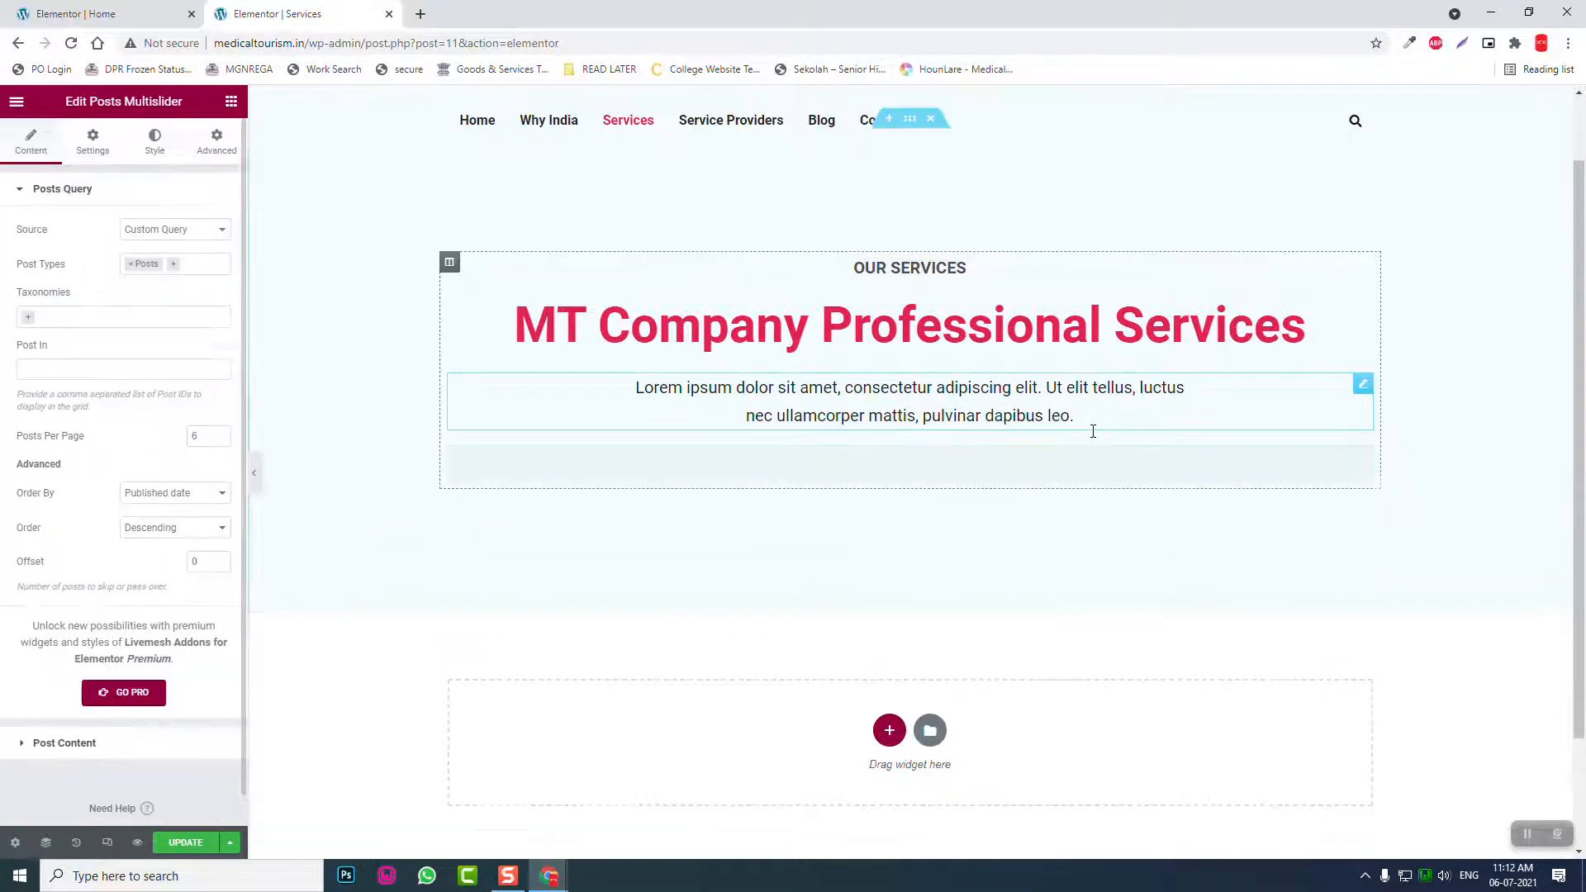
pyautogui.click(133, 266)
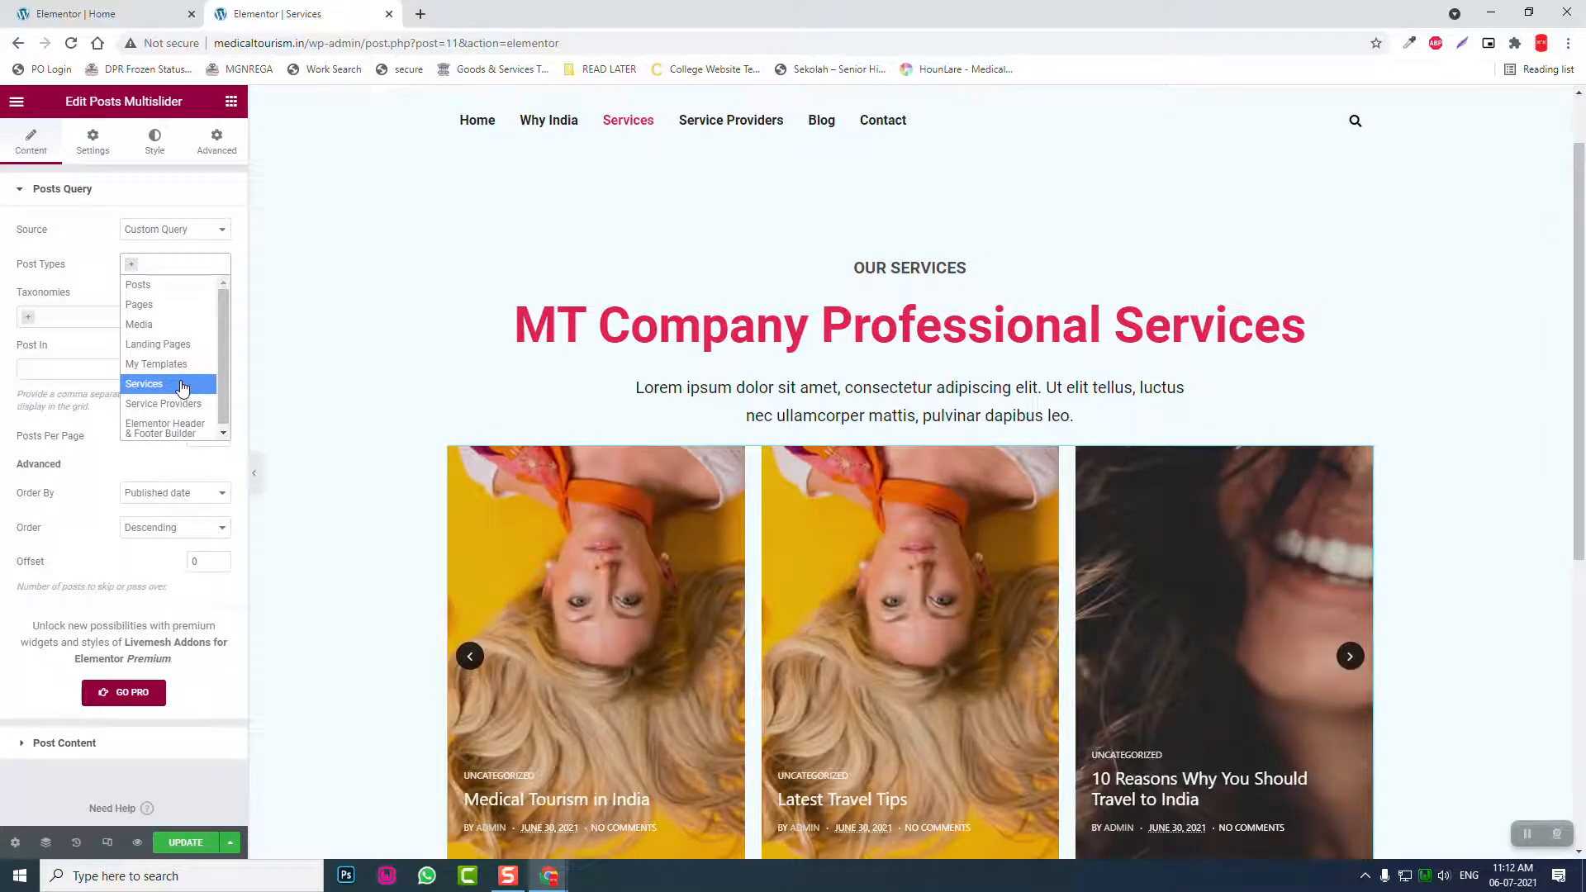
pyautogui.click(182, 385)
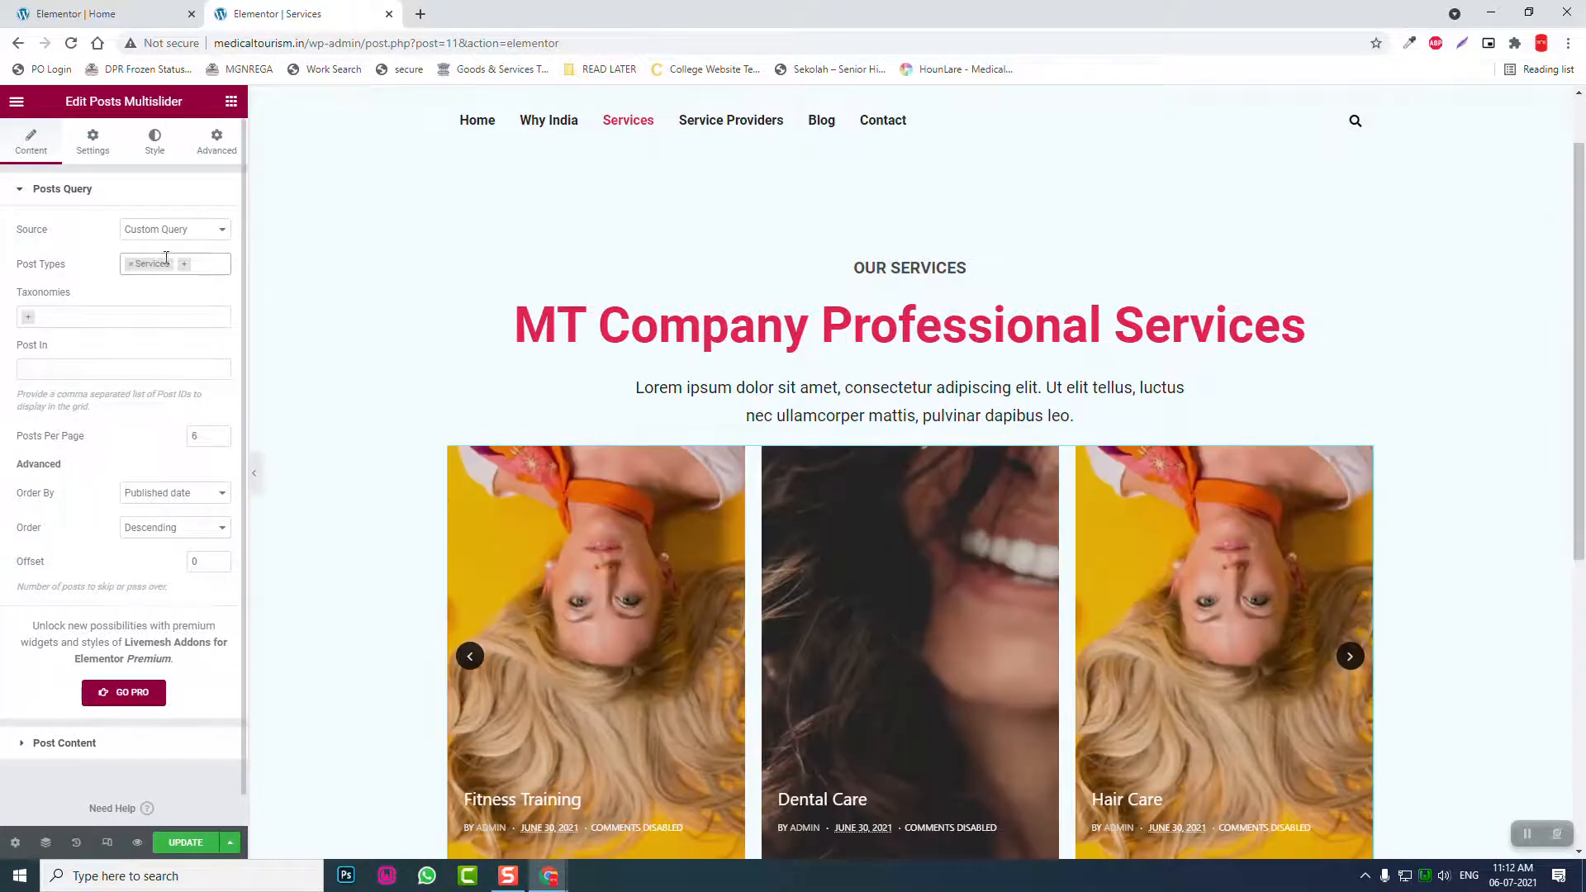
pyautogui.scroll(-3, 978, 416)
pyautogui.scroll(1, 581, 542)
# Step: Copy the Home page's section headed "Enjoy a disease free life"
pyautogui.click(115, 14)
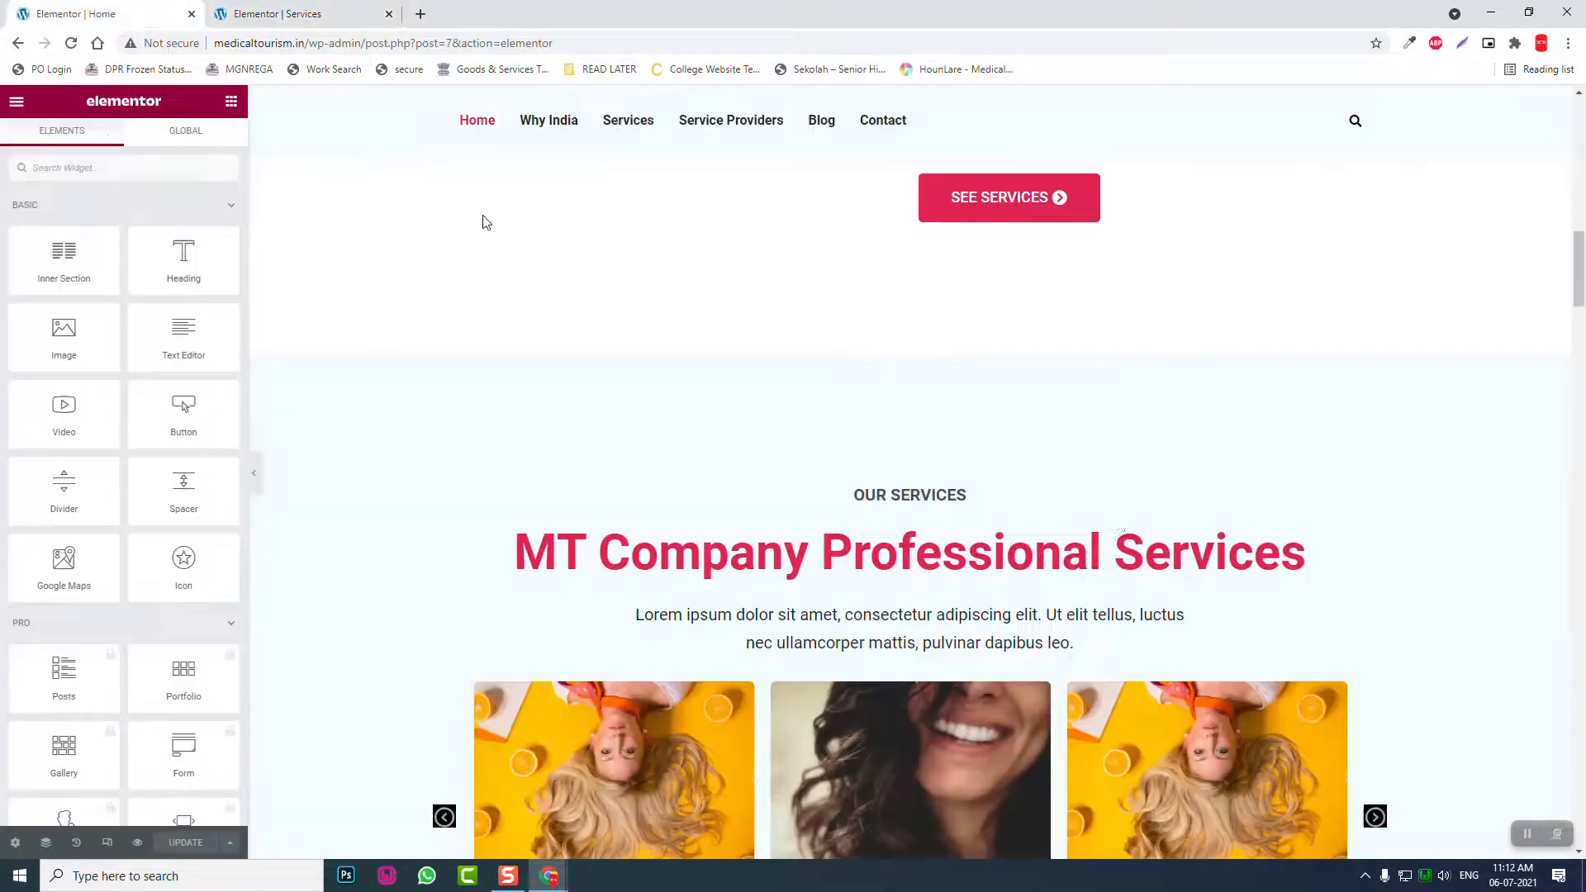
pyautogui.scroll(-8, 1116, 525)
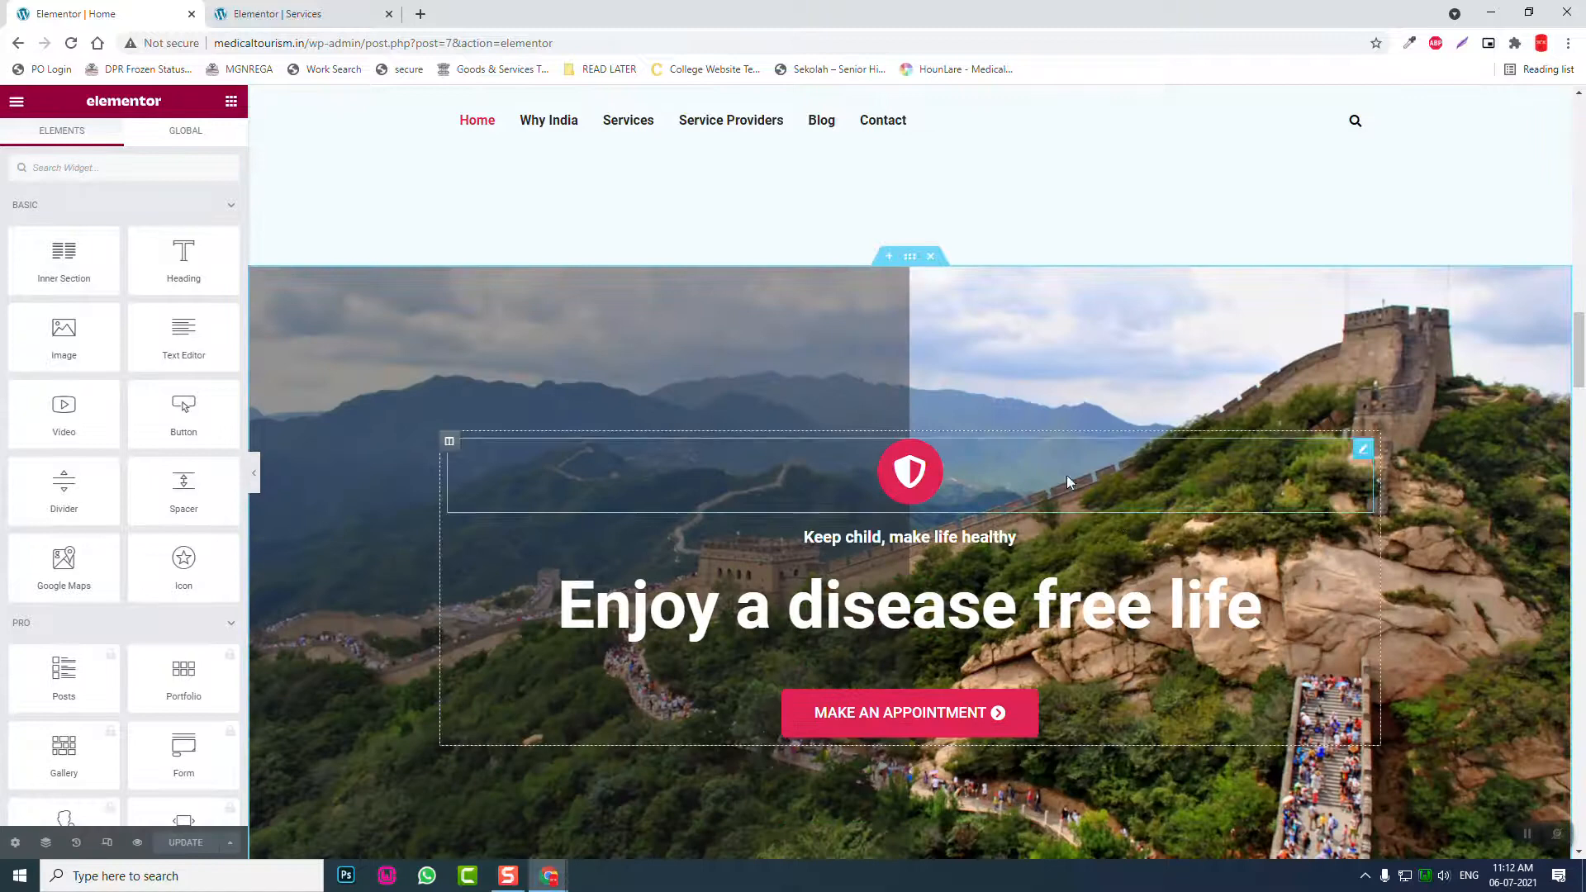
pyautogui.rightClick(905, 263)
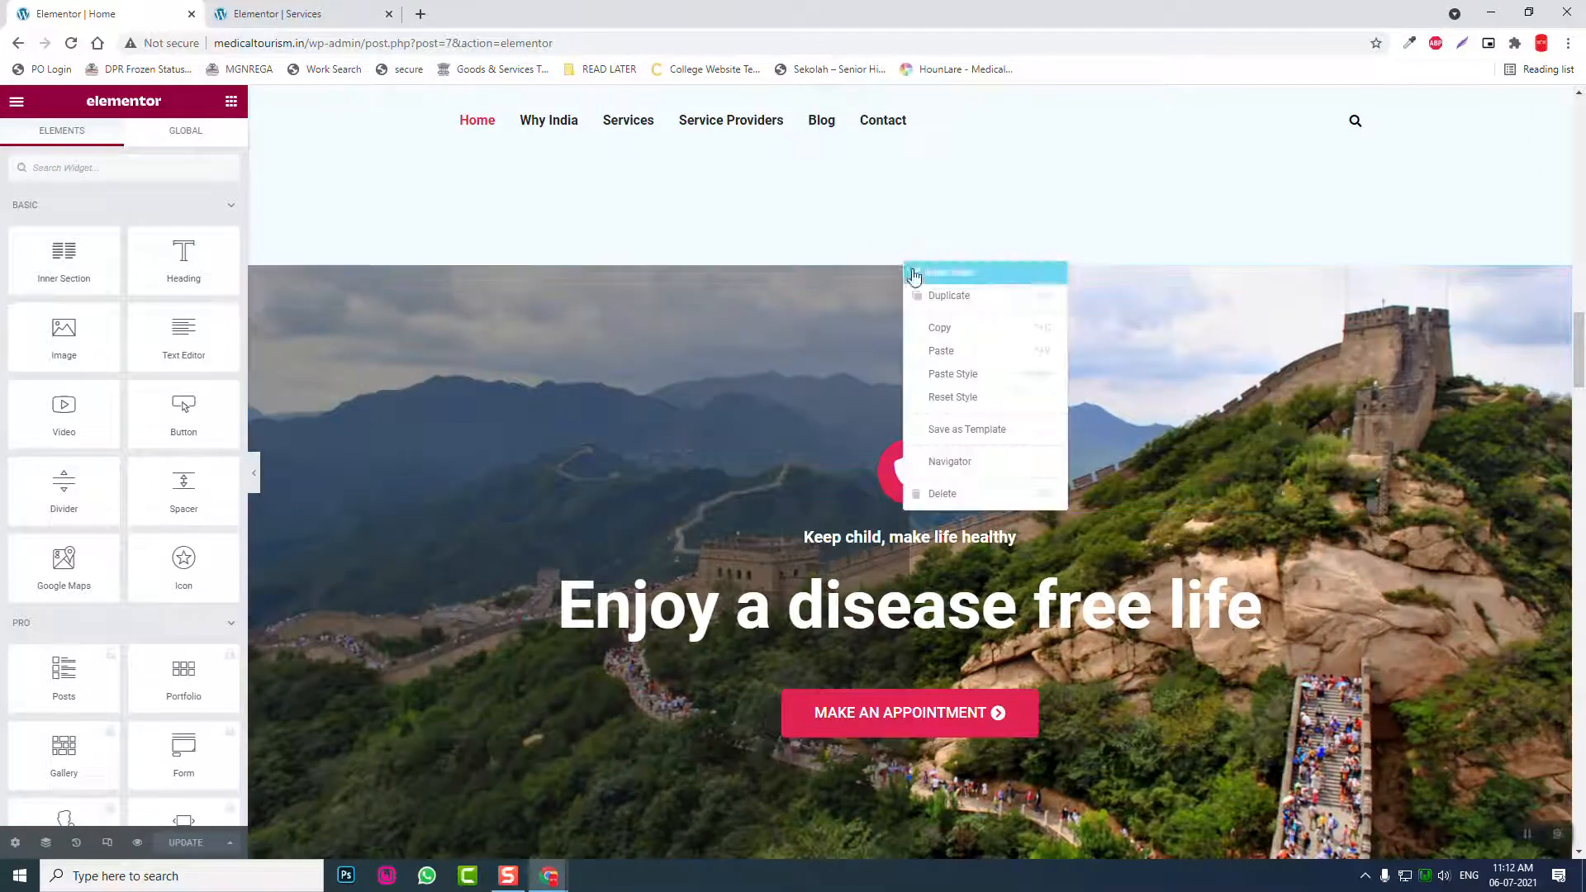
pyautogui.click(950, 334)
# Step: Paste the "Enjoy a disease free life" section below the posts slider on the Services page and update the page
pyautogui.click(347, 7)
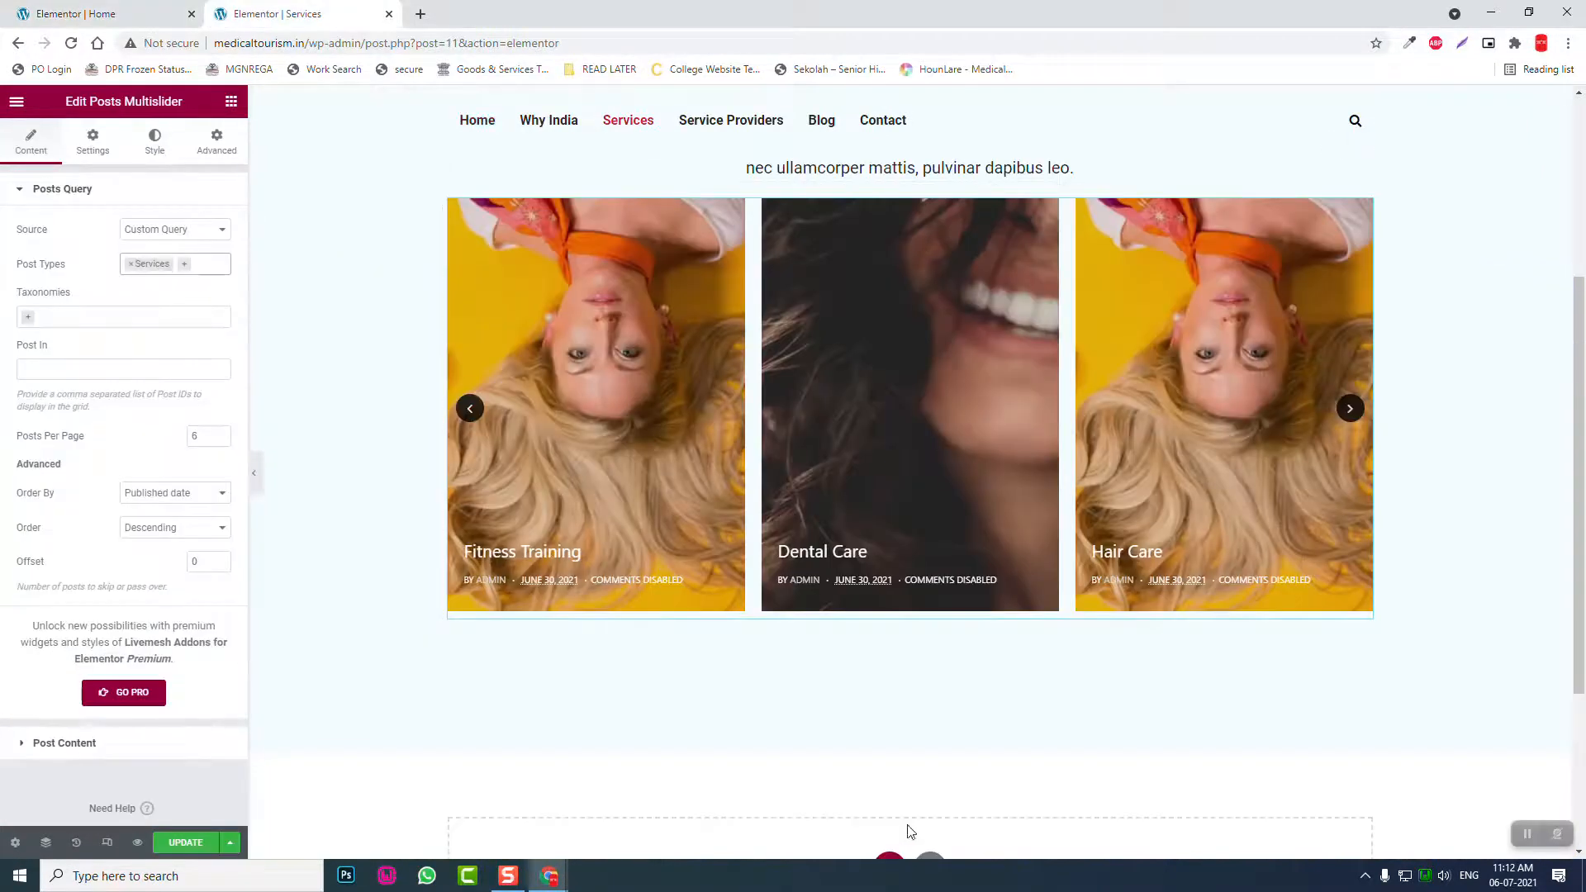
pyautogui.rightClick(1046, 844)
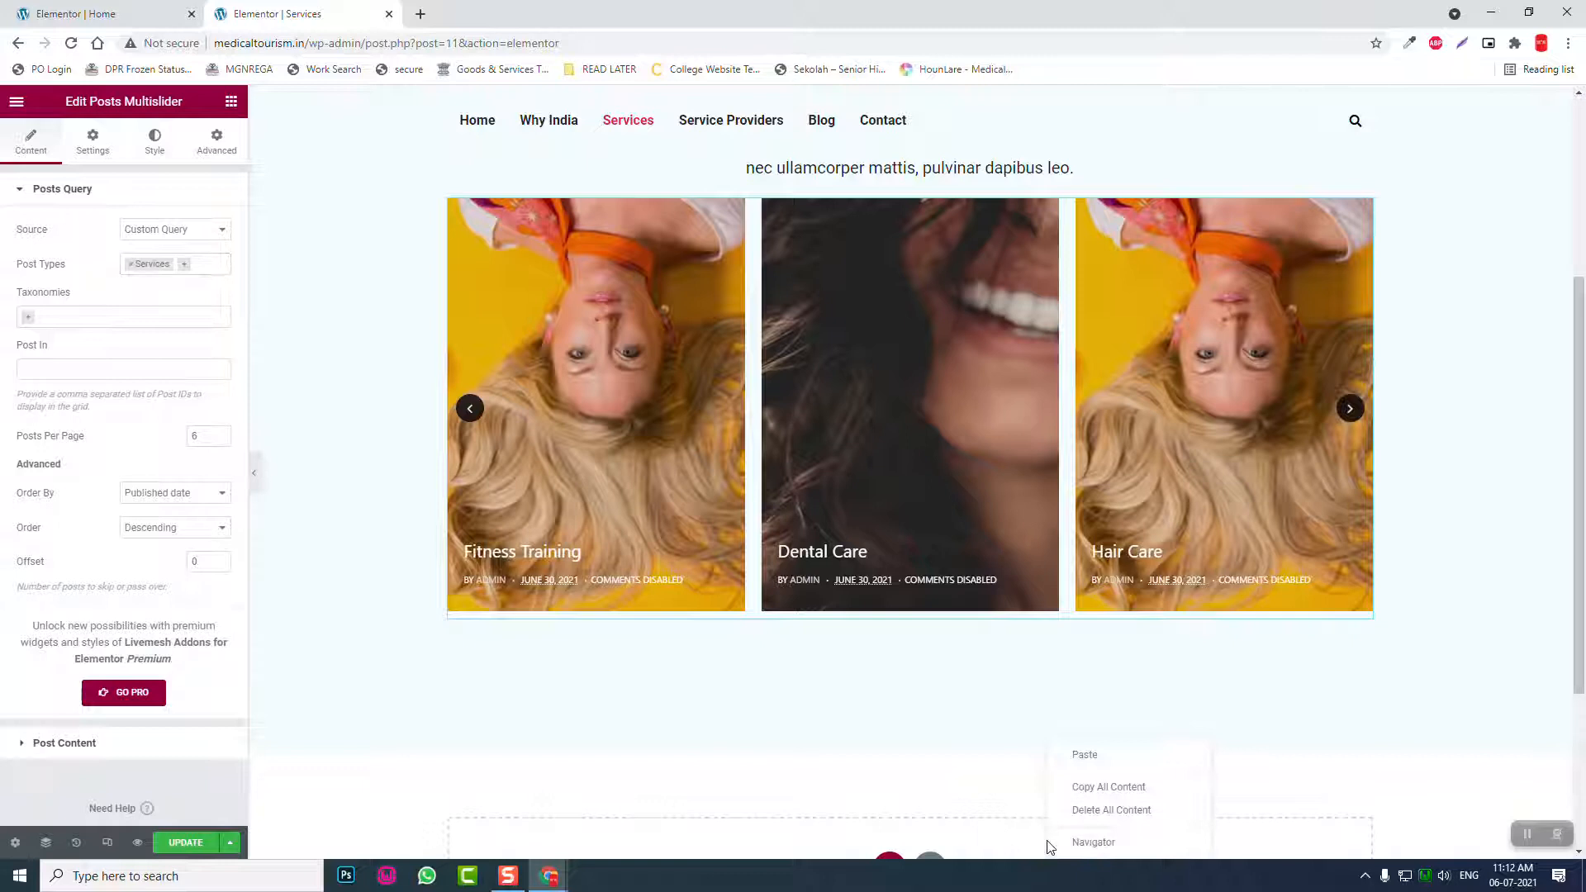
pyautogui.click(1094, 757)
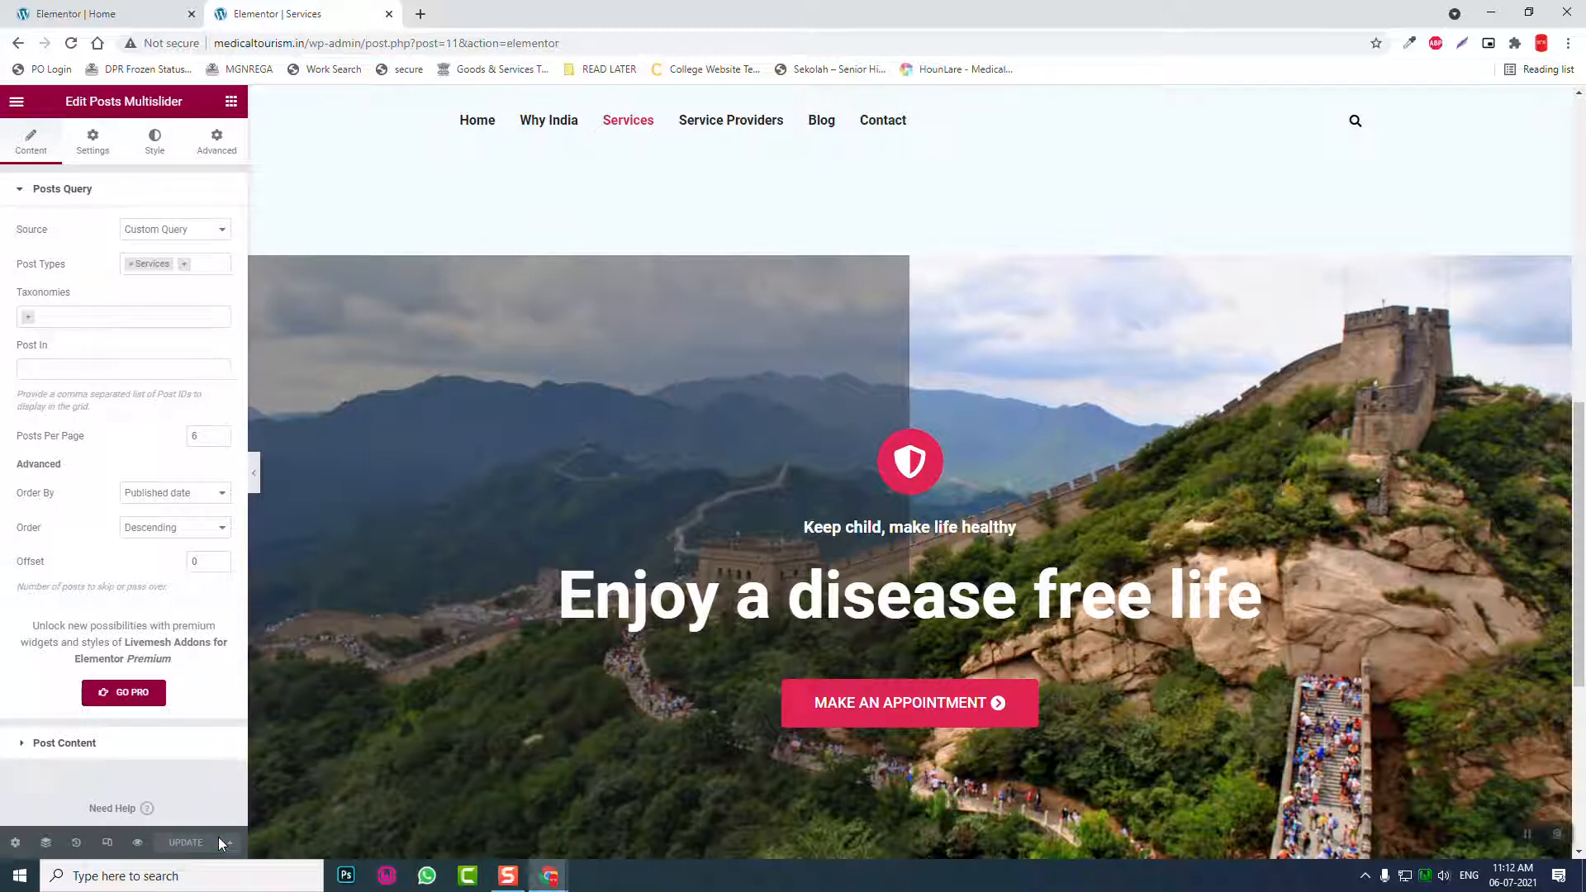
# Step: Remove the classic background from the Services page's Our Services section and update the page
pyautogui.scroll(10, 769, 700)
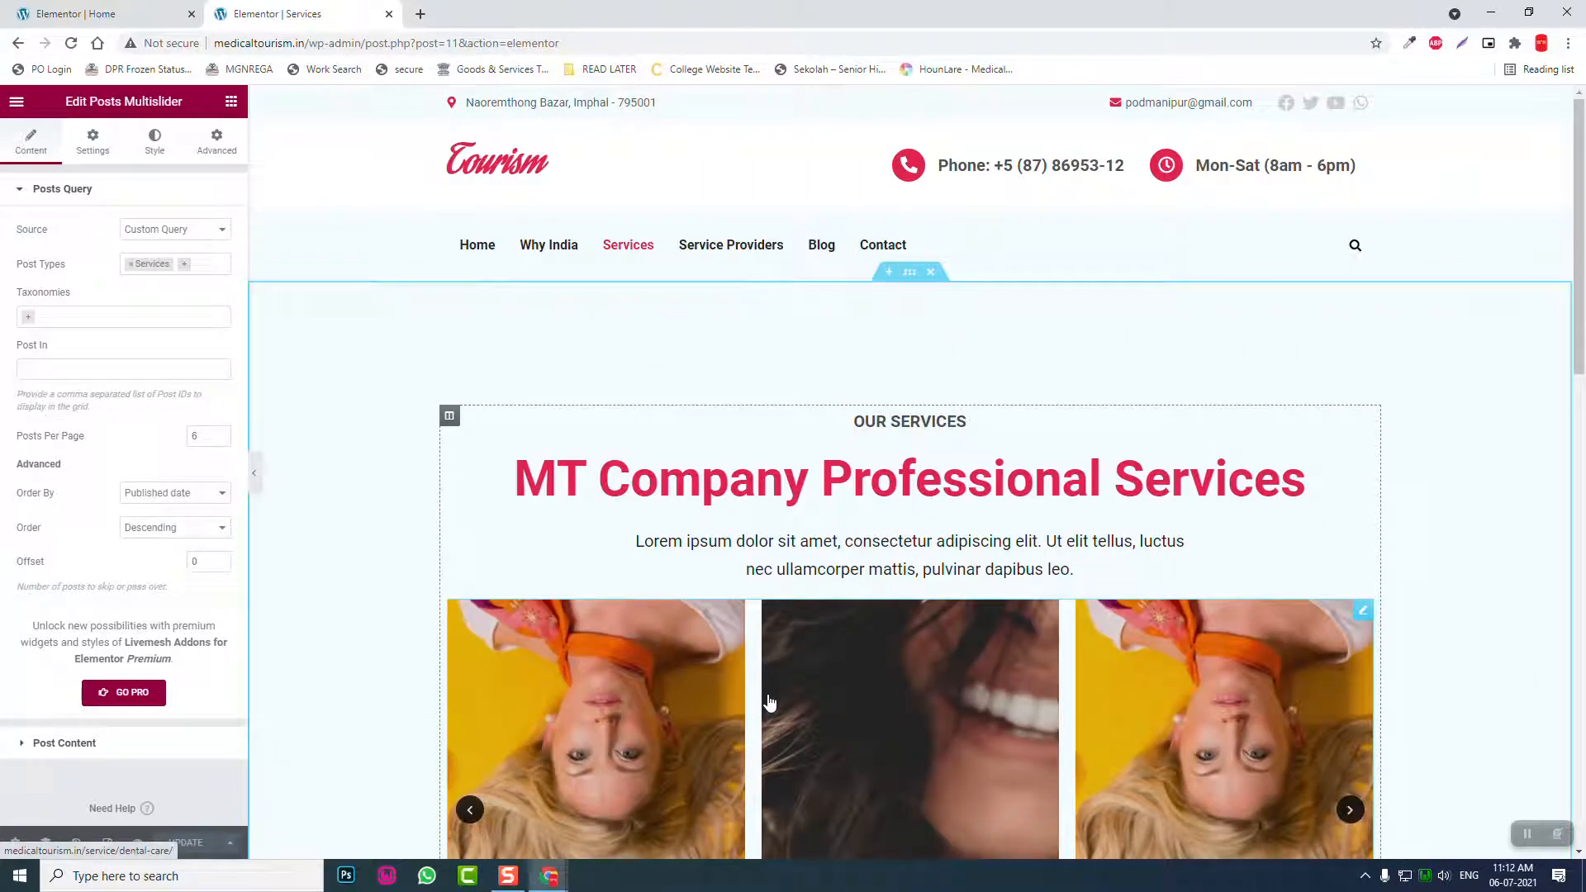
pyautogui.scroll(-3, 973, 400)
pyautogui.scroll(3, 973, 407)
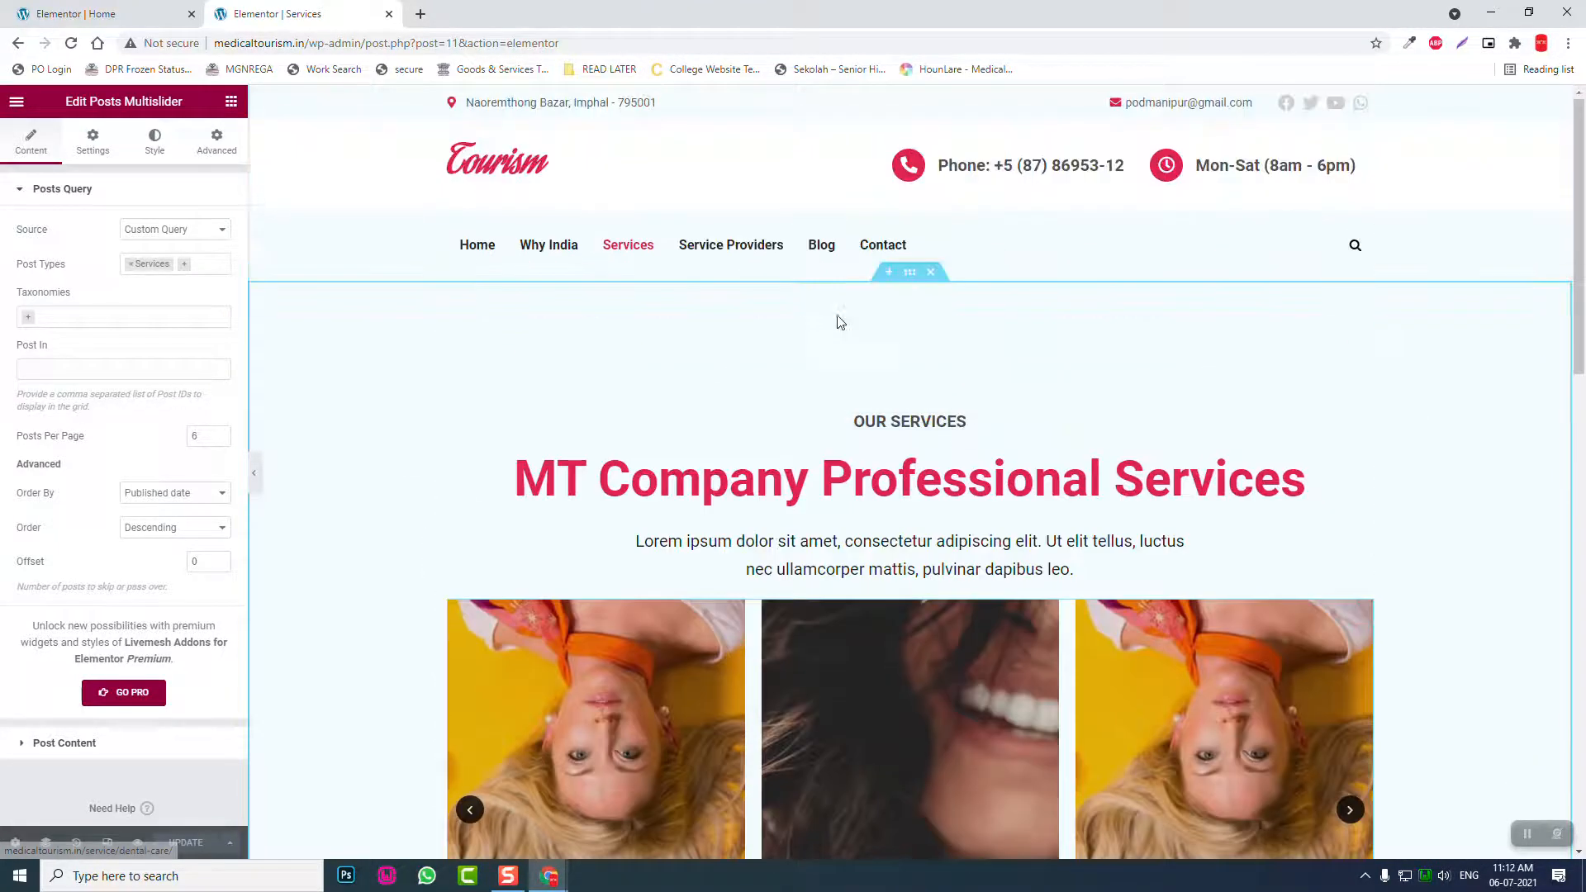
pyautogui.click(898, 275)
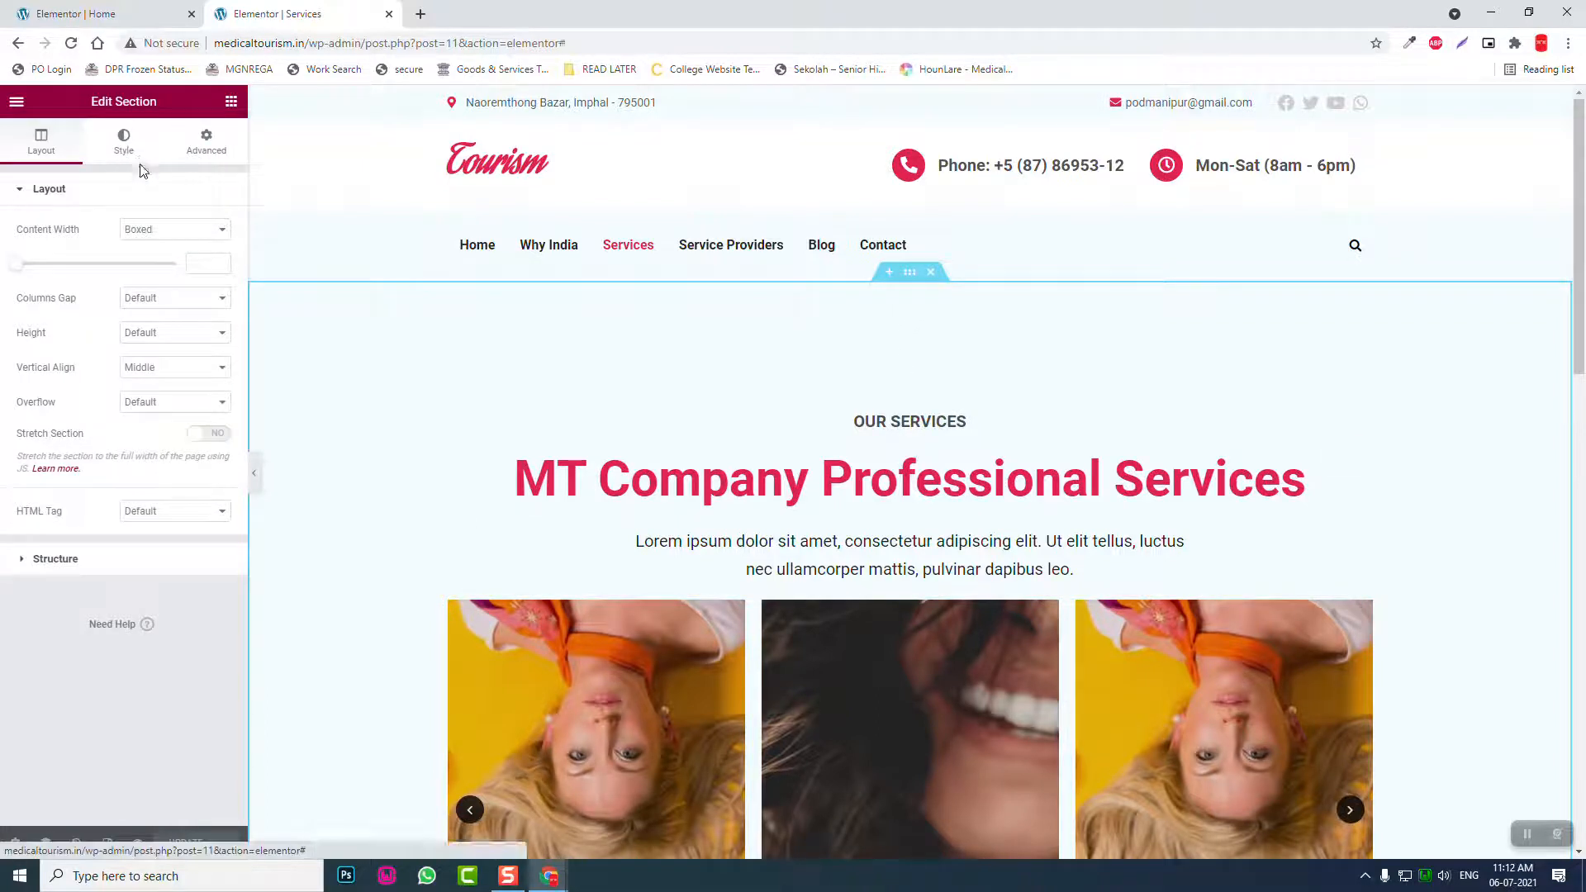
pyautogui.click(132, 153)
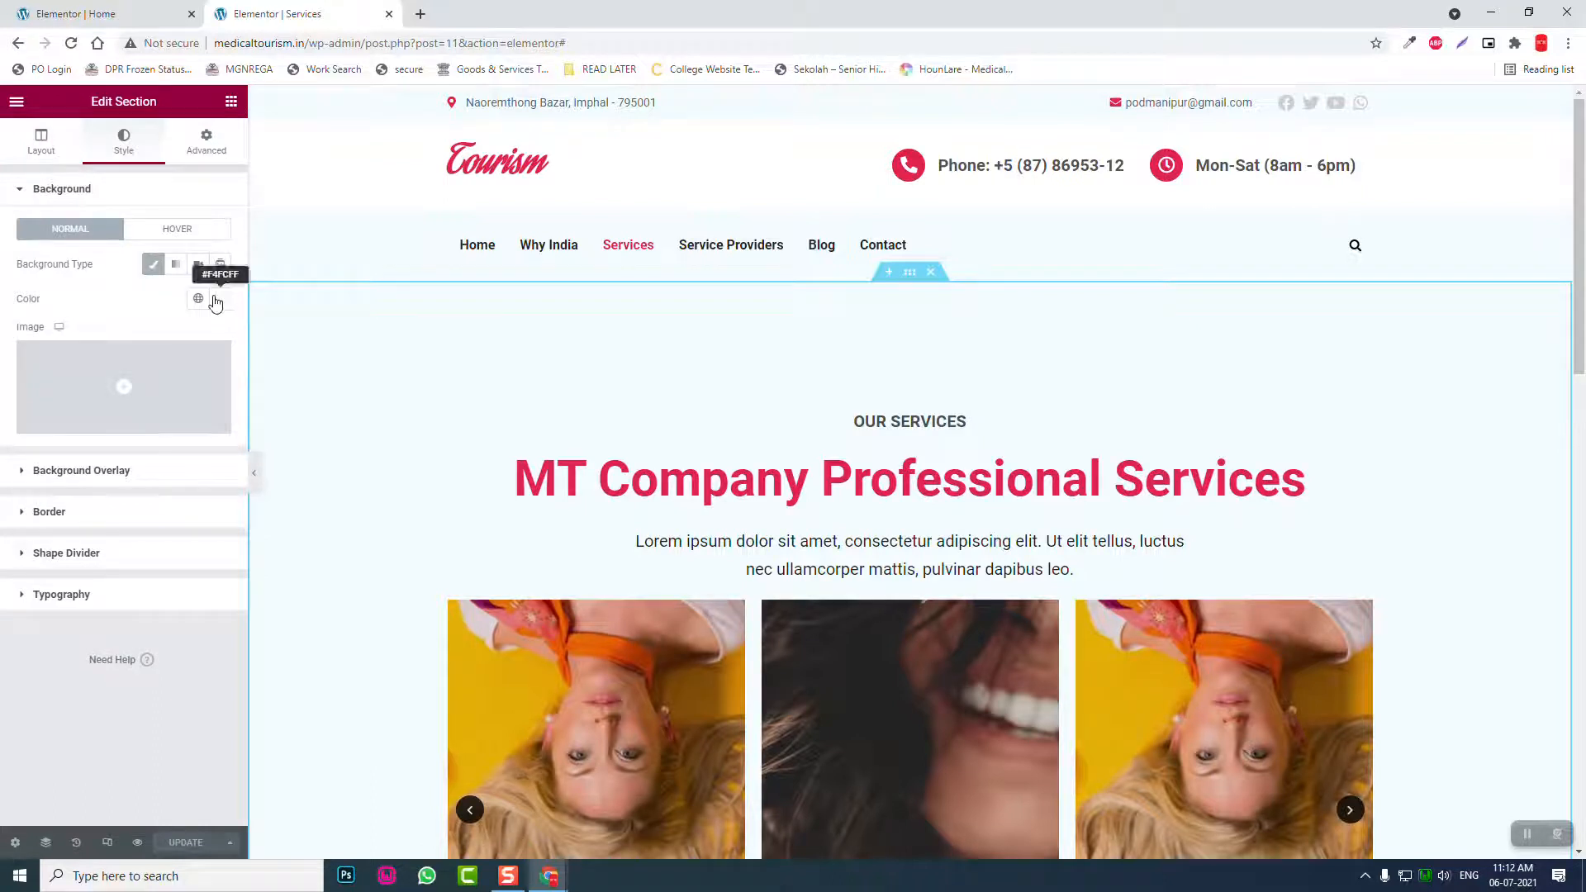
pyautogui.click(153, 264)
pyautogui.scroll(-5, 1120, 401)
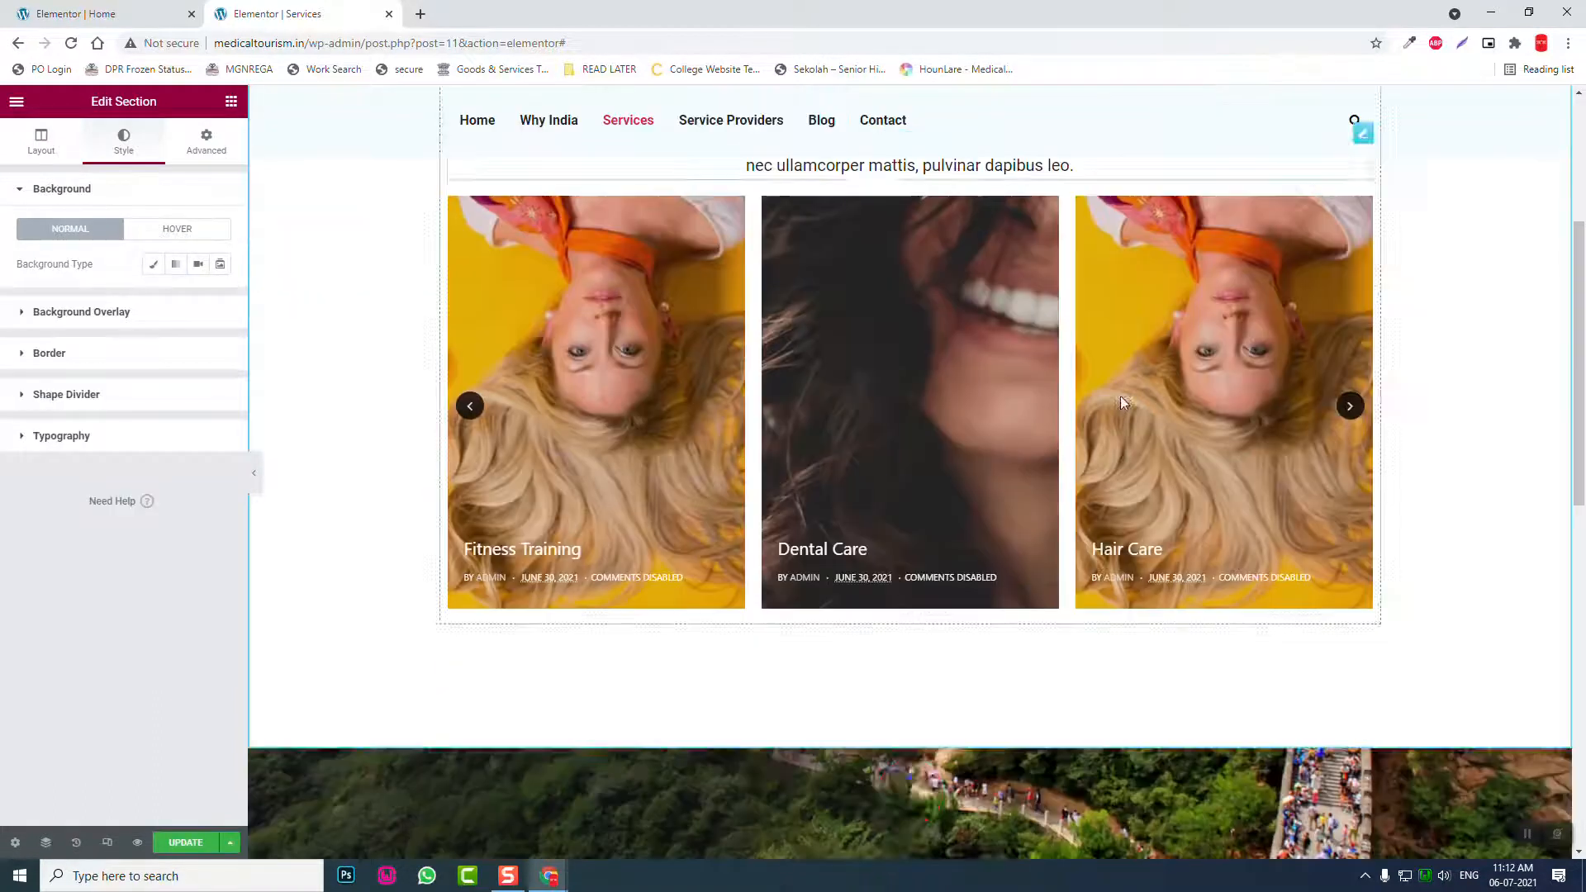
pyautogui.scroll(-2, 1120, 402)
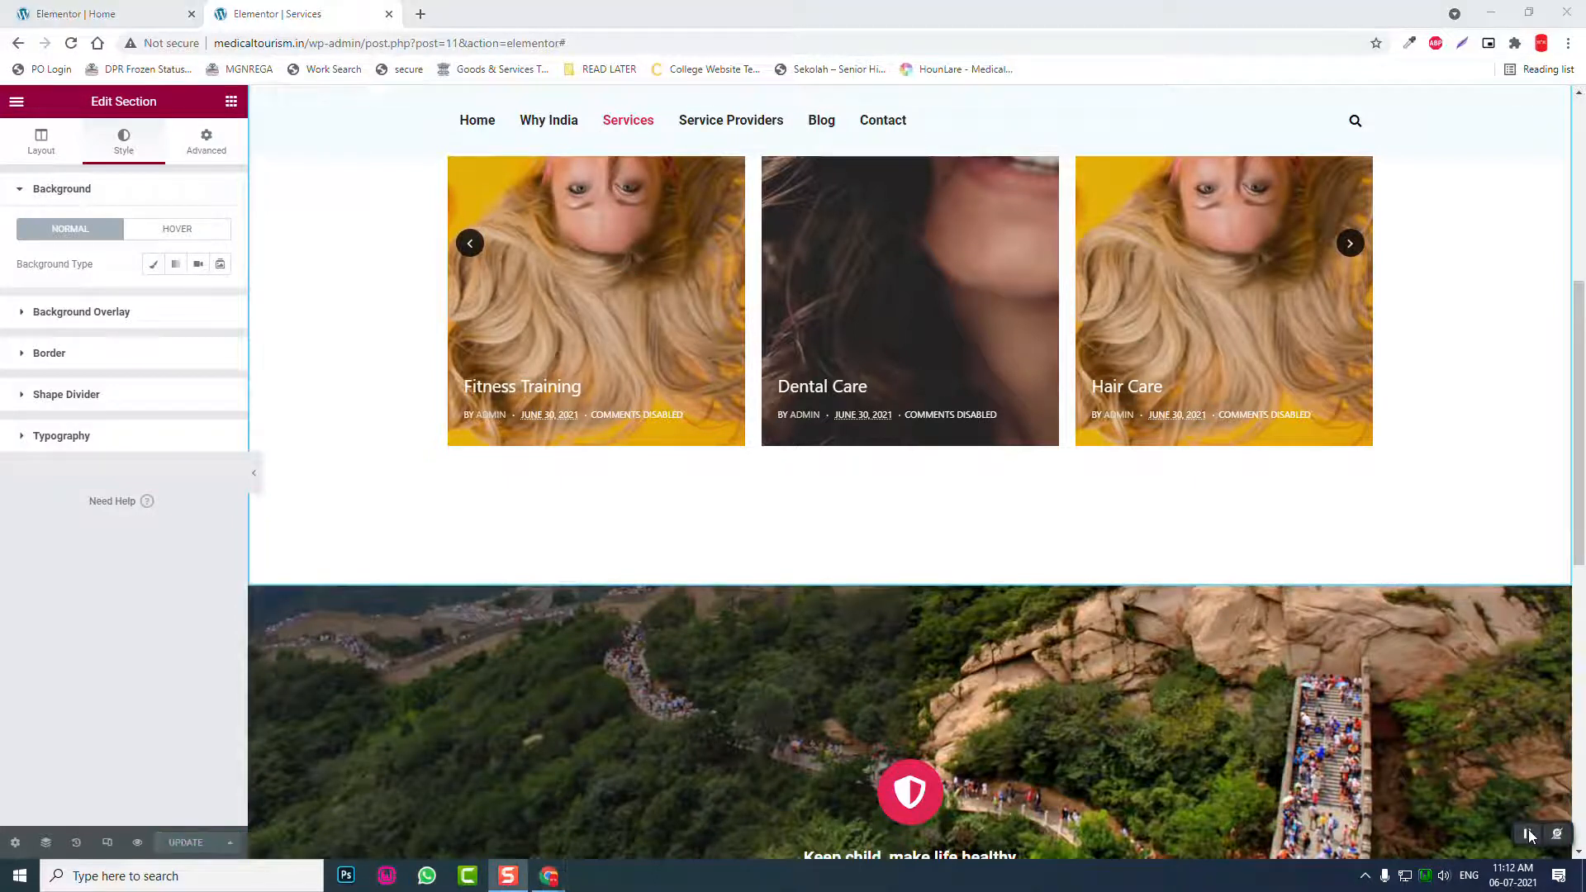
# Step: Load medicaltourism.in, go to the Why India page and open it for editing with Elementor
pyautogui.scroll(5, 604, 298)
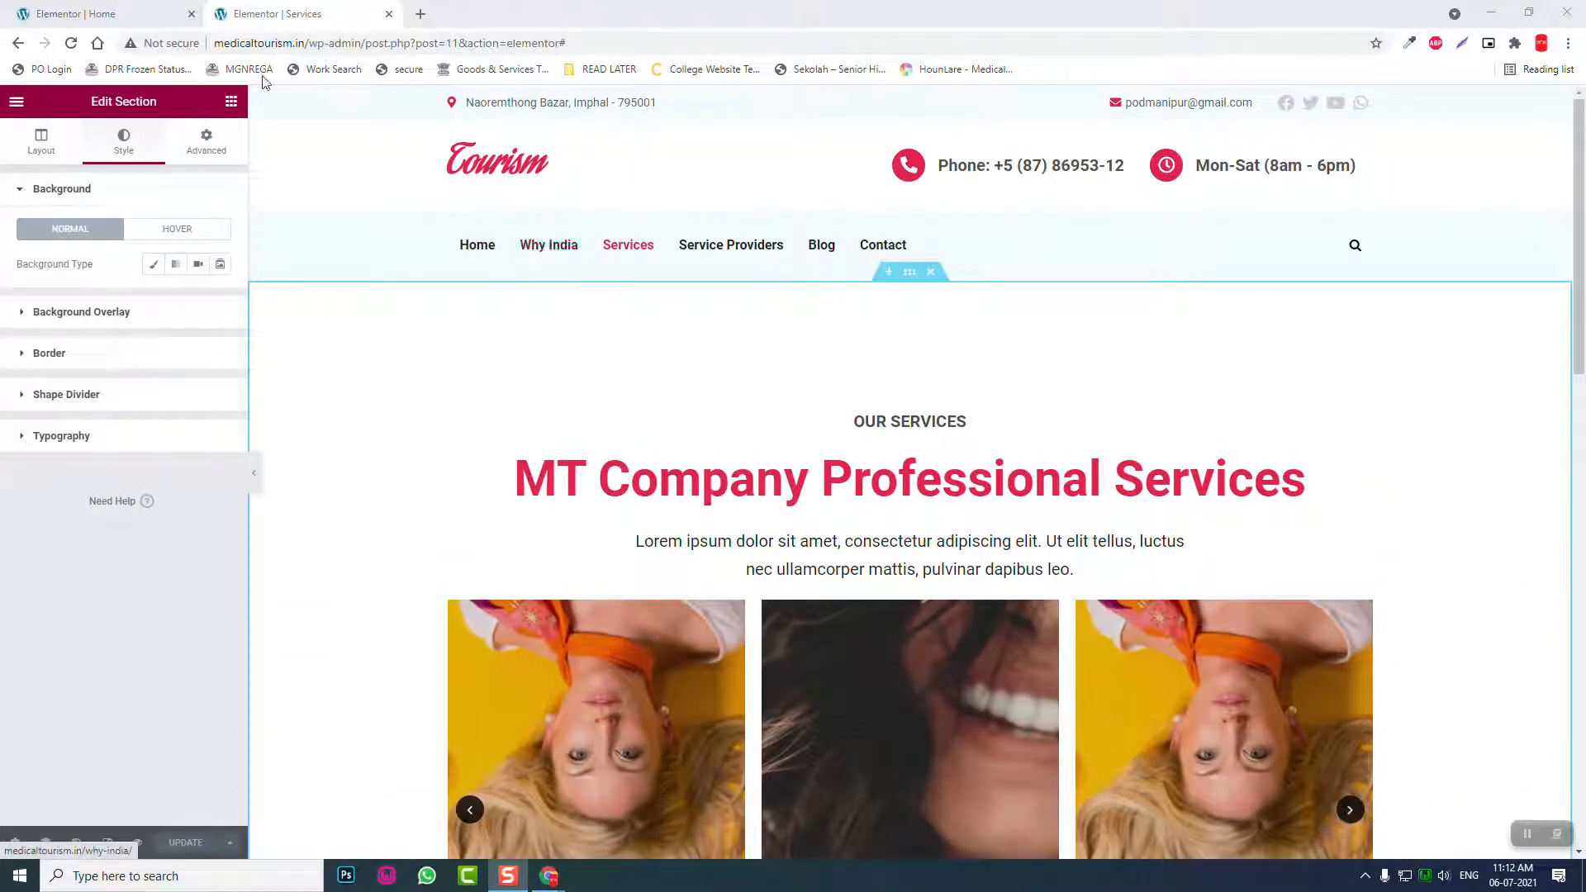
pyautogui.moveTo(311, 42); pyautogui.dragTo(1395, 95)
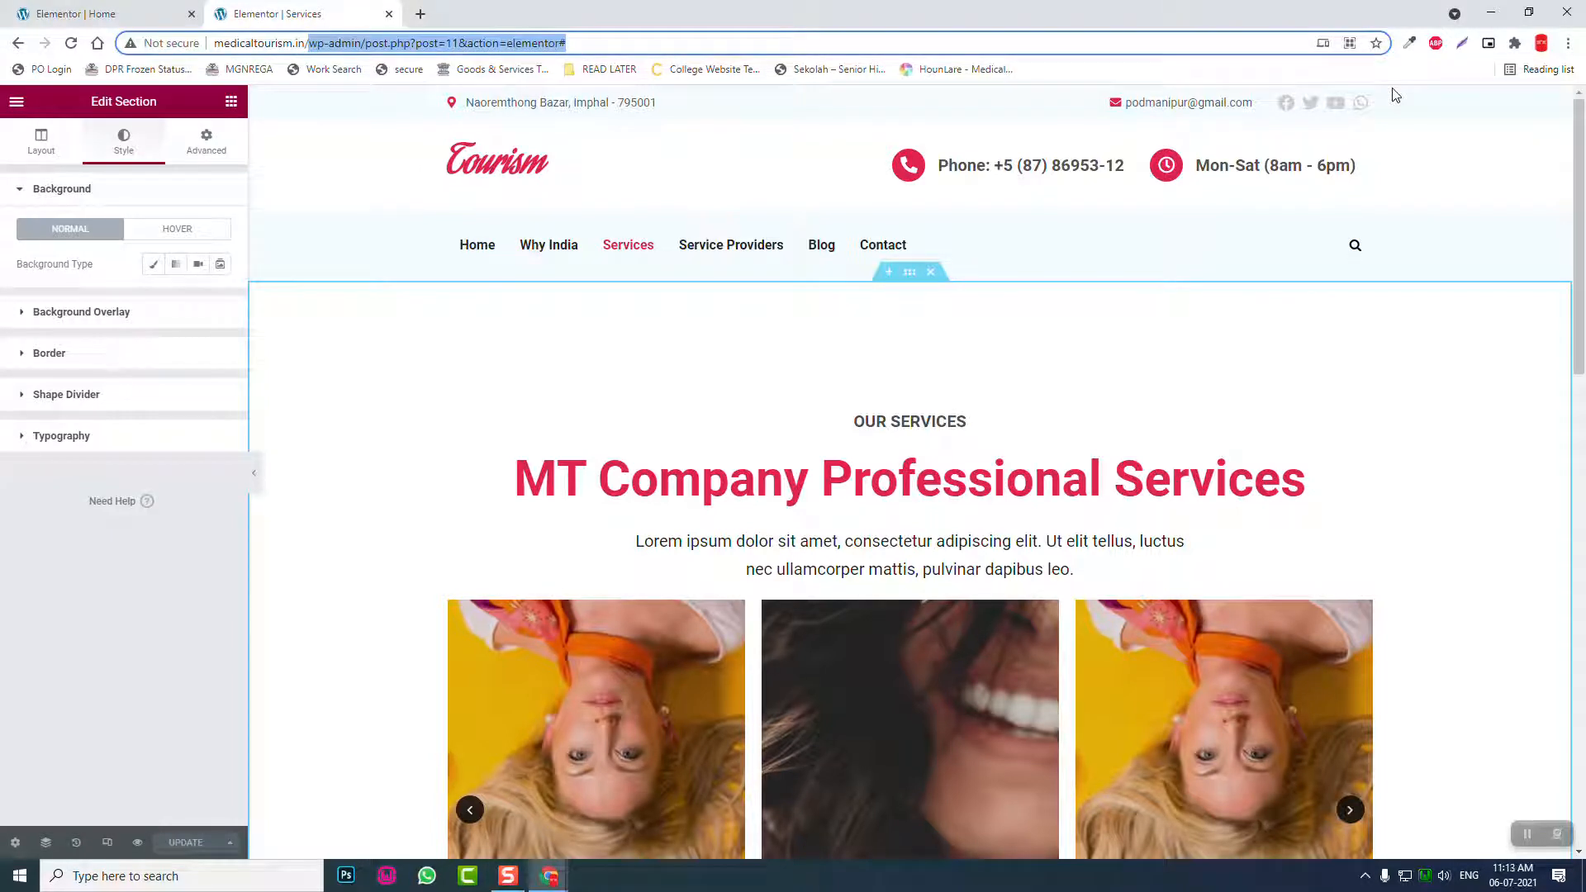
pyautogui.press('BackSpace')
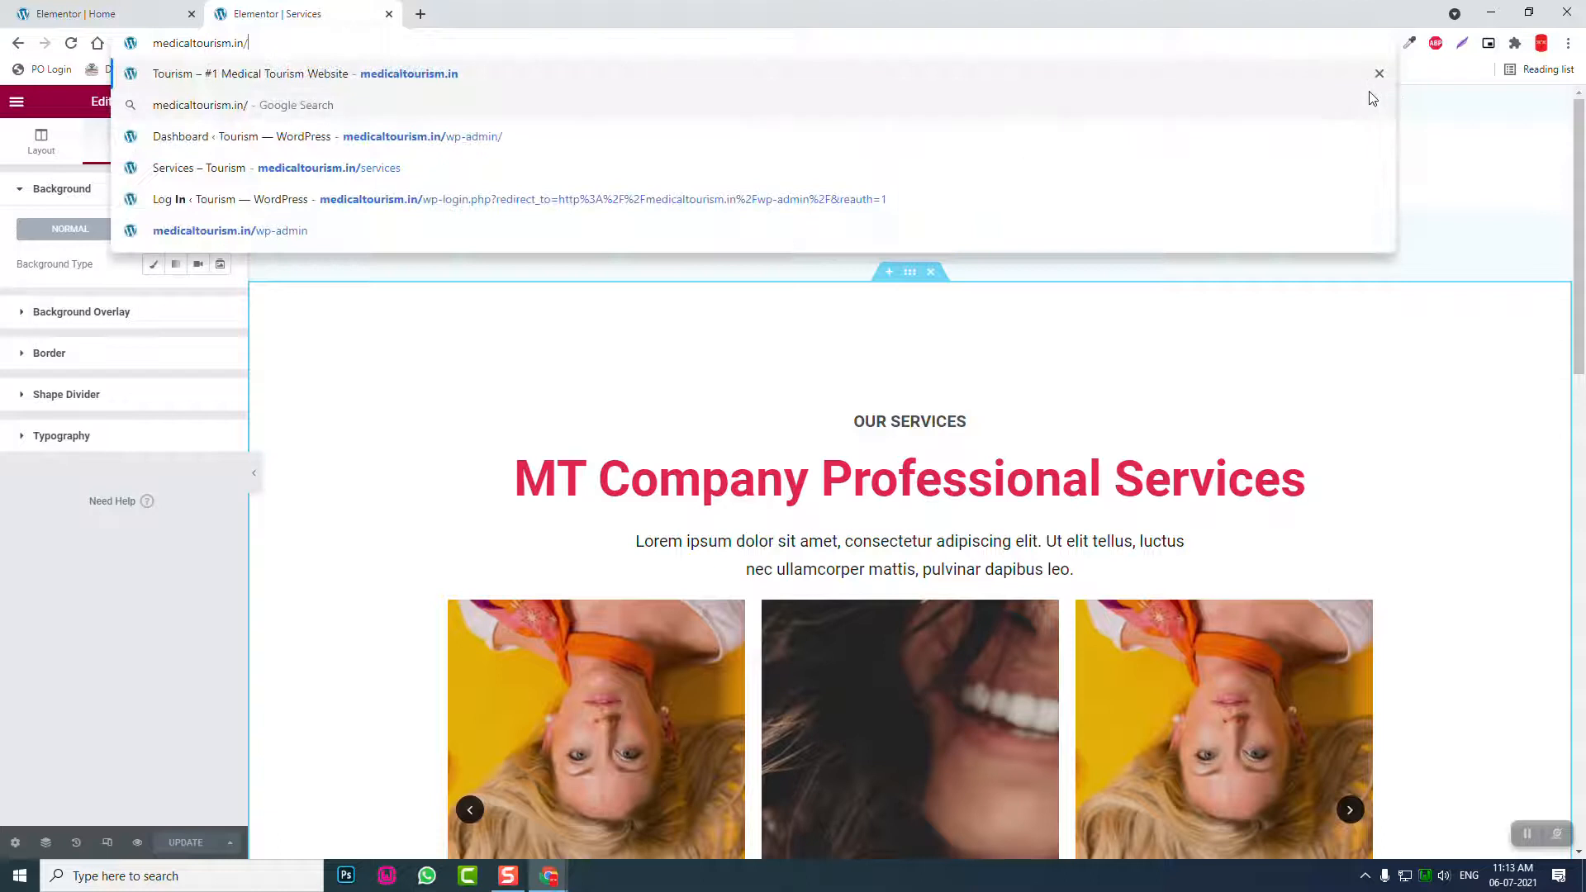
pyautogui.press('Return')
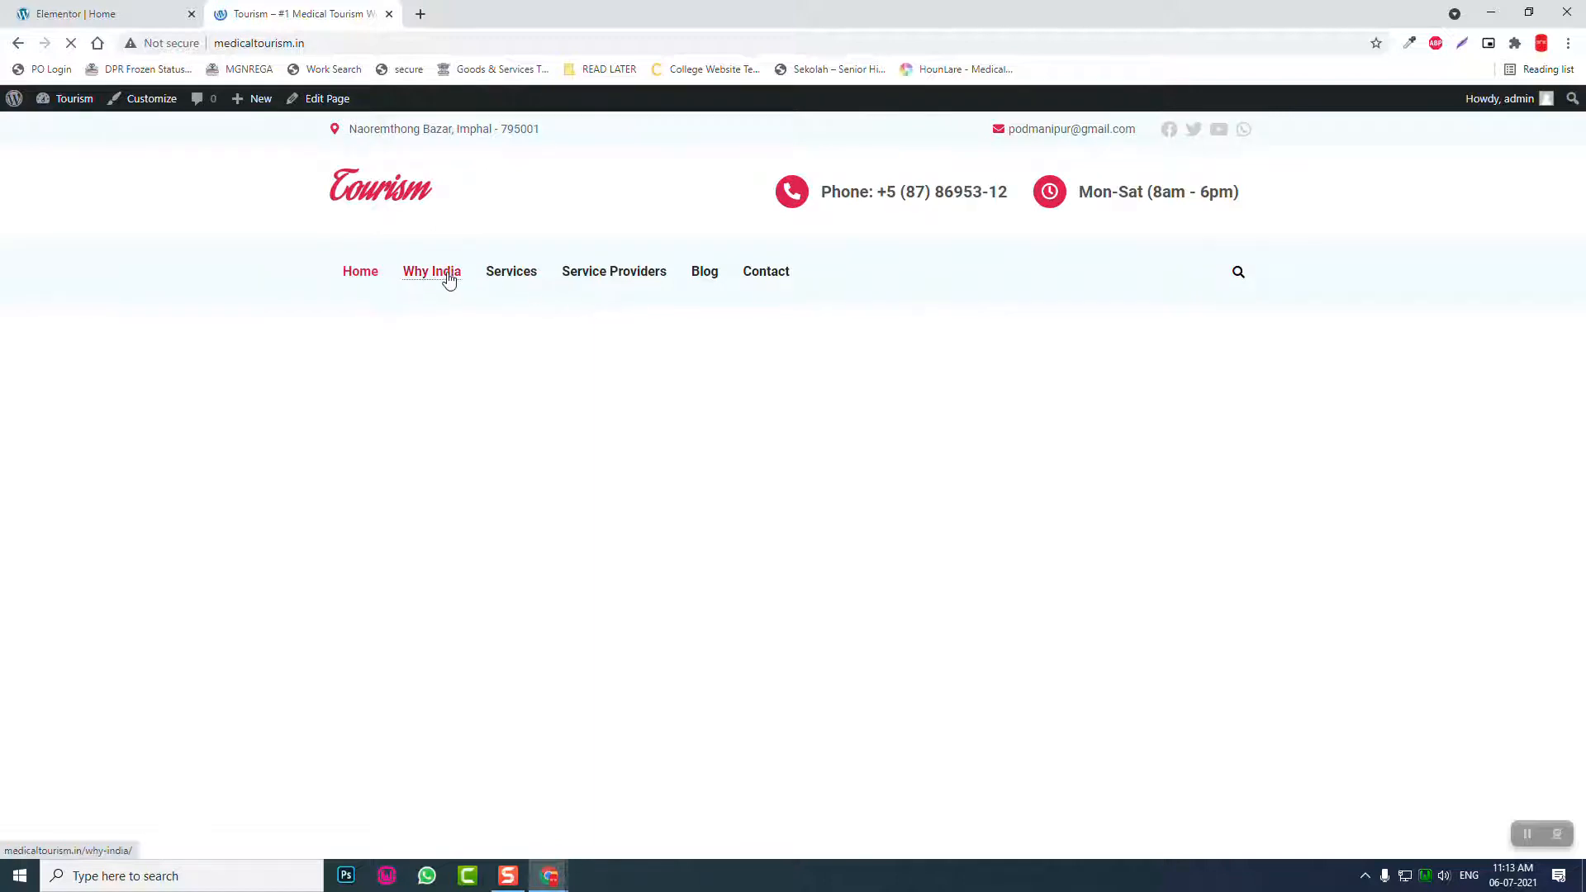
pyautogui.click(450, 281)
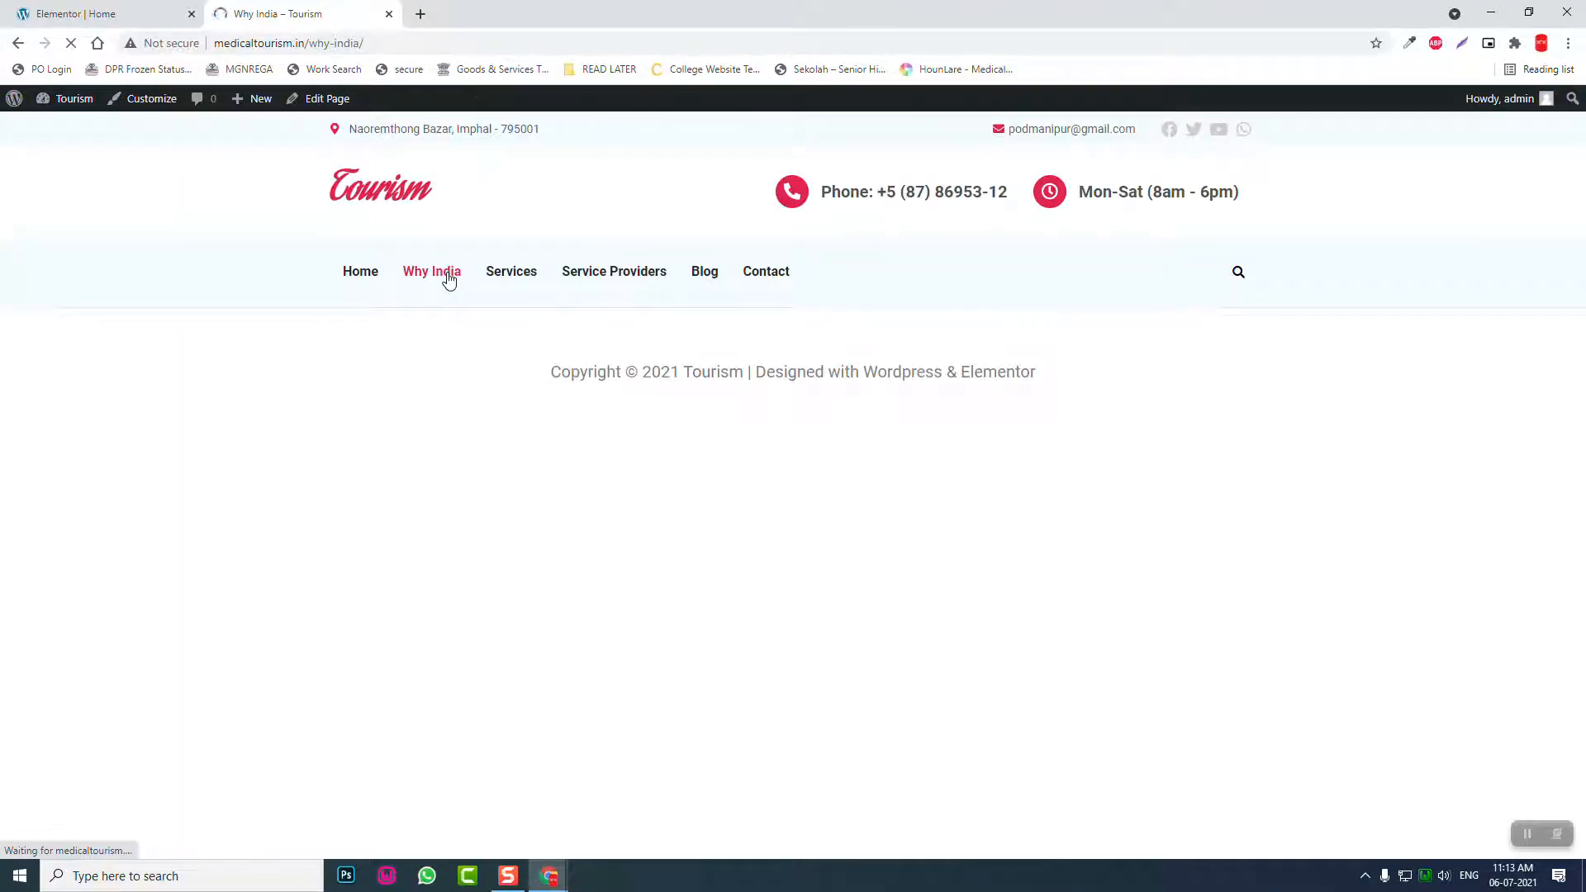
pyautogui.click(339, 108)
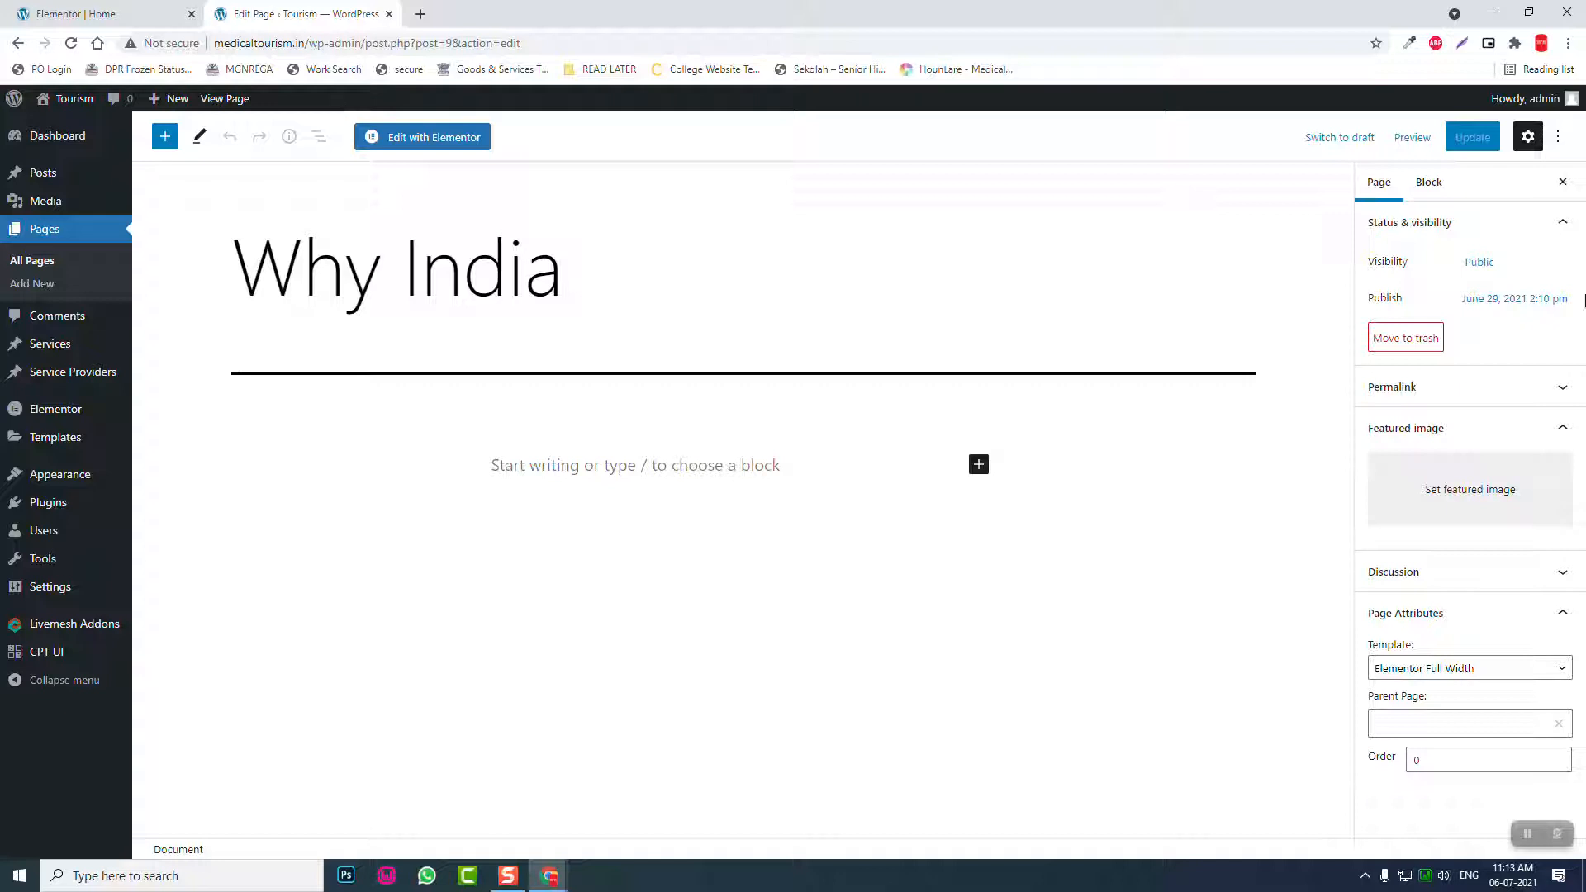
pyautogui.click(475, 148)
# Step: Look through the Home page's sections for content to reuse on the Why India page
pyautogui.click(142, 8)
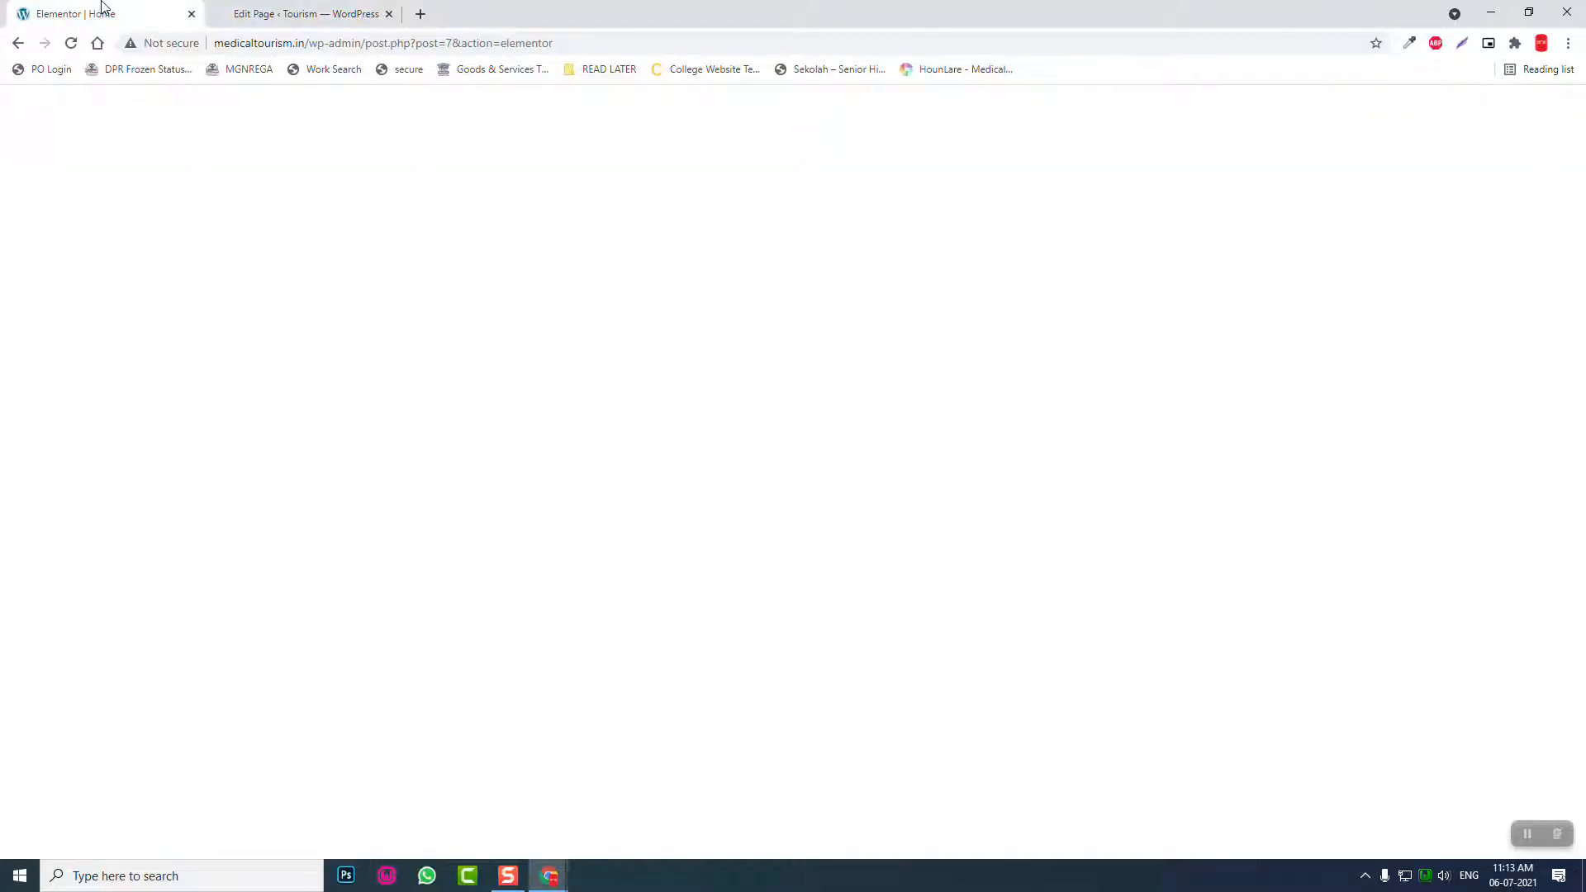
pyautogui.scroll(-5, 779, 384)
pyautogui.scroll(13, 779, 372)
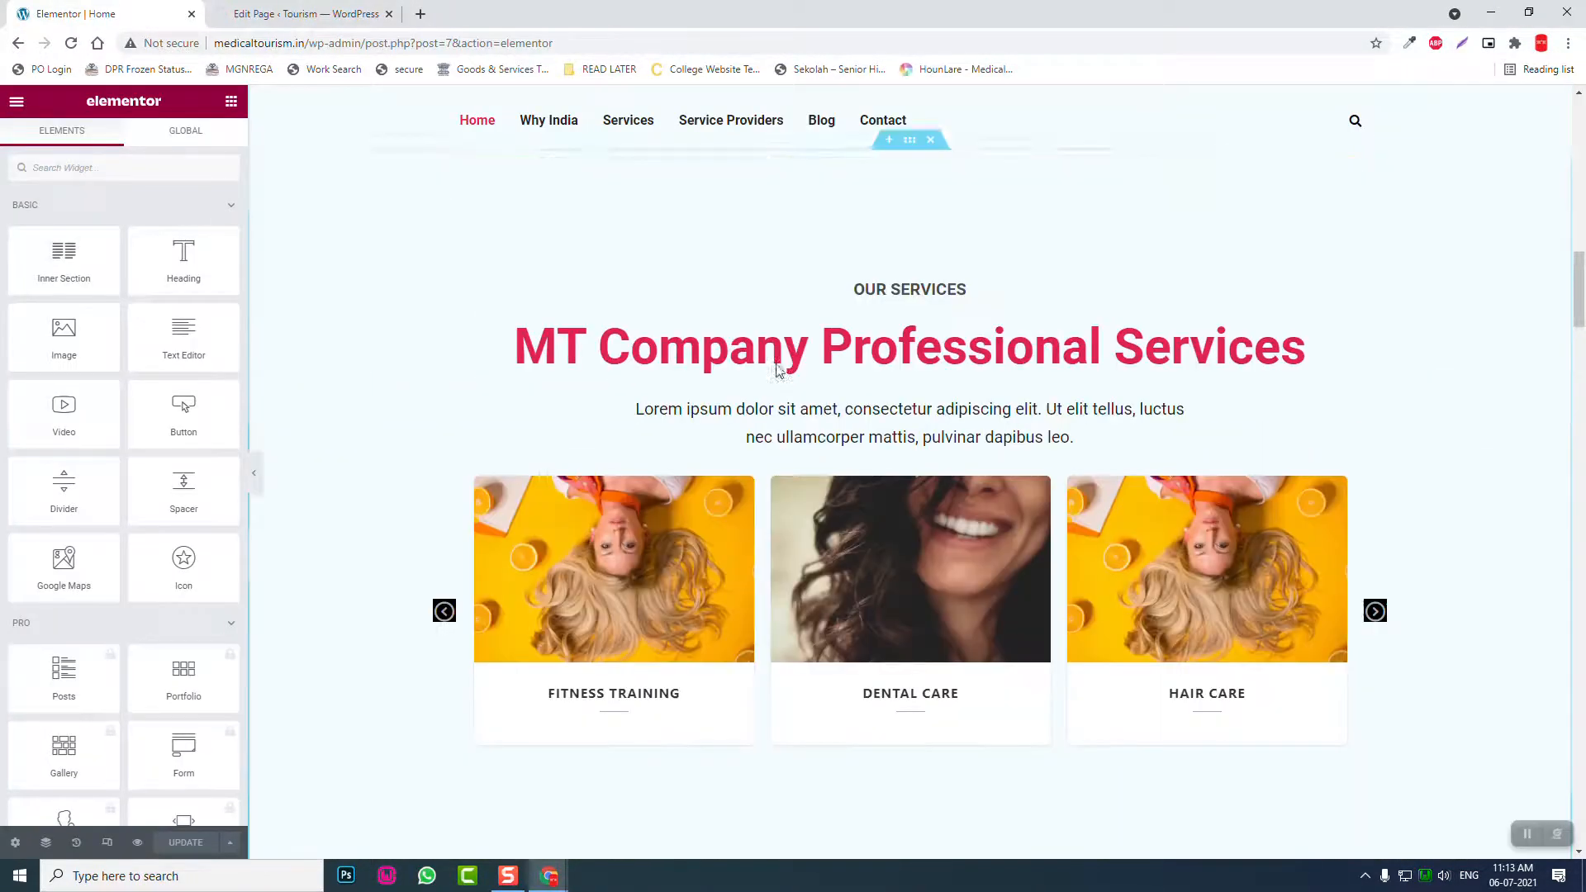
pyautogui.scroll(-16, 779, 371)
pyautogui.scroll(-2, 779, 372)
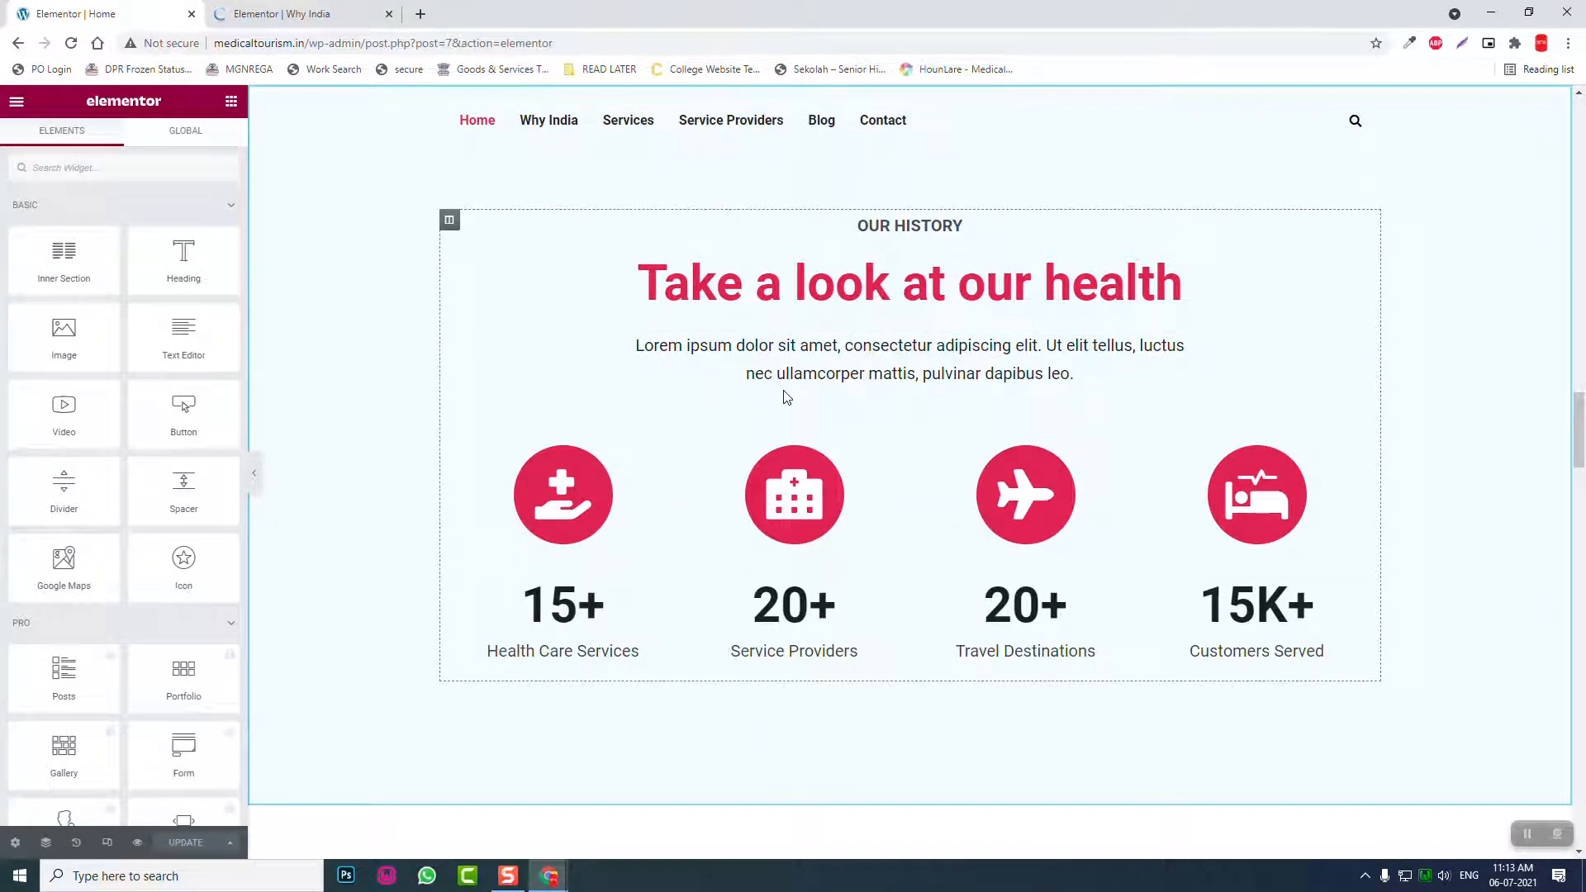
pyautogui.scroll(1, 786, 397)
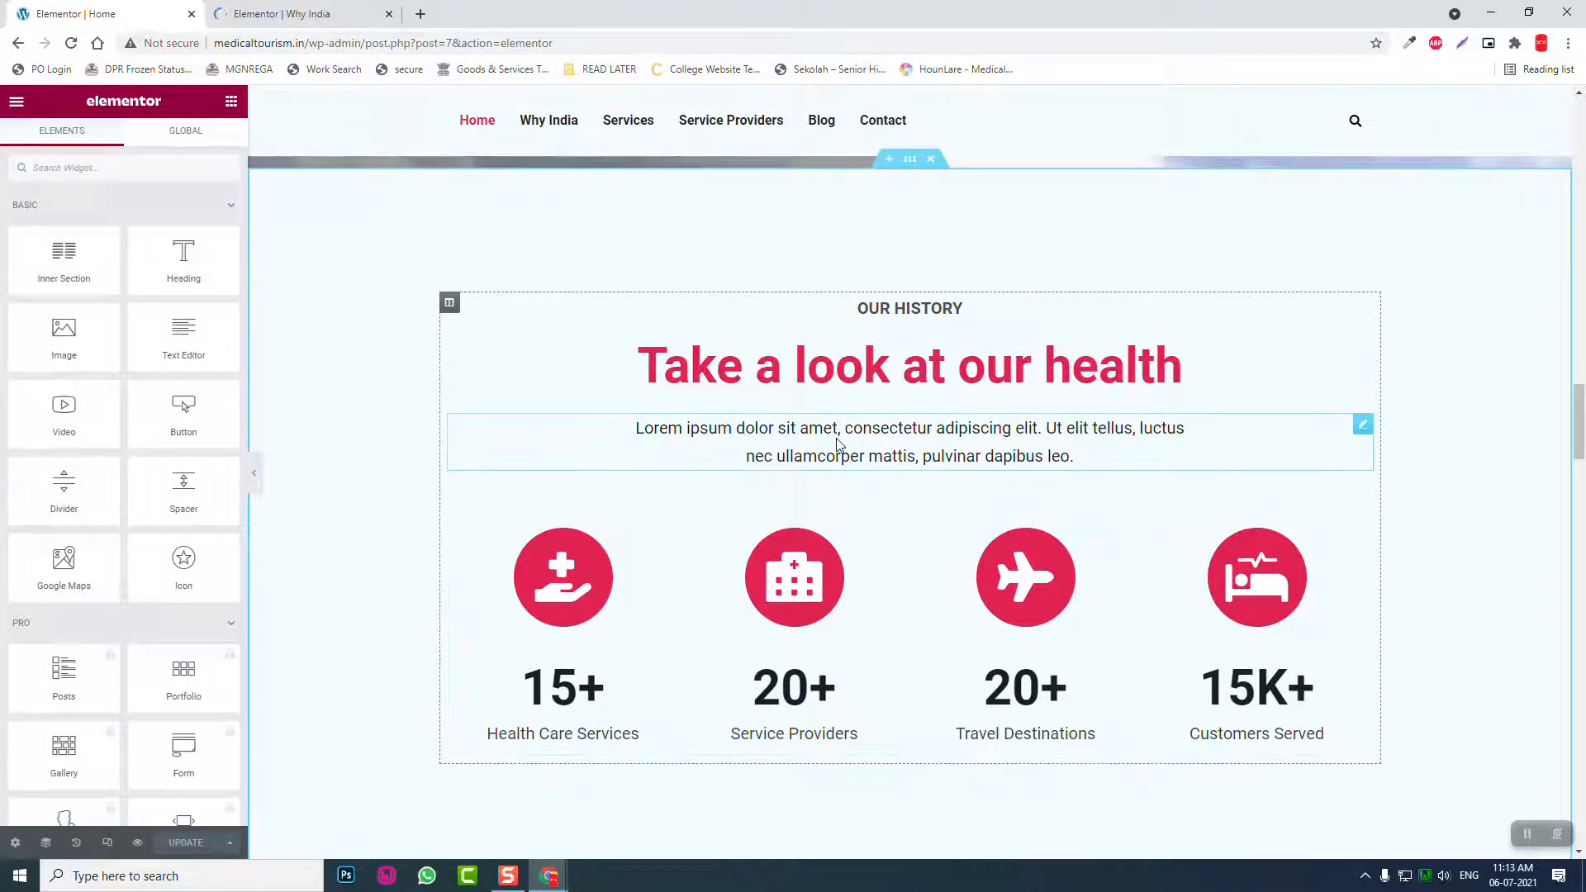
pyautogui.scroll(3, 818, 429)
pyautogui.scroll(-2, 839, 445)
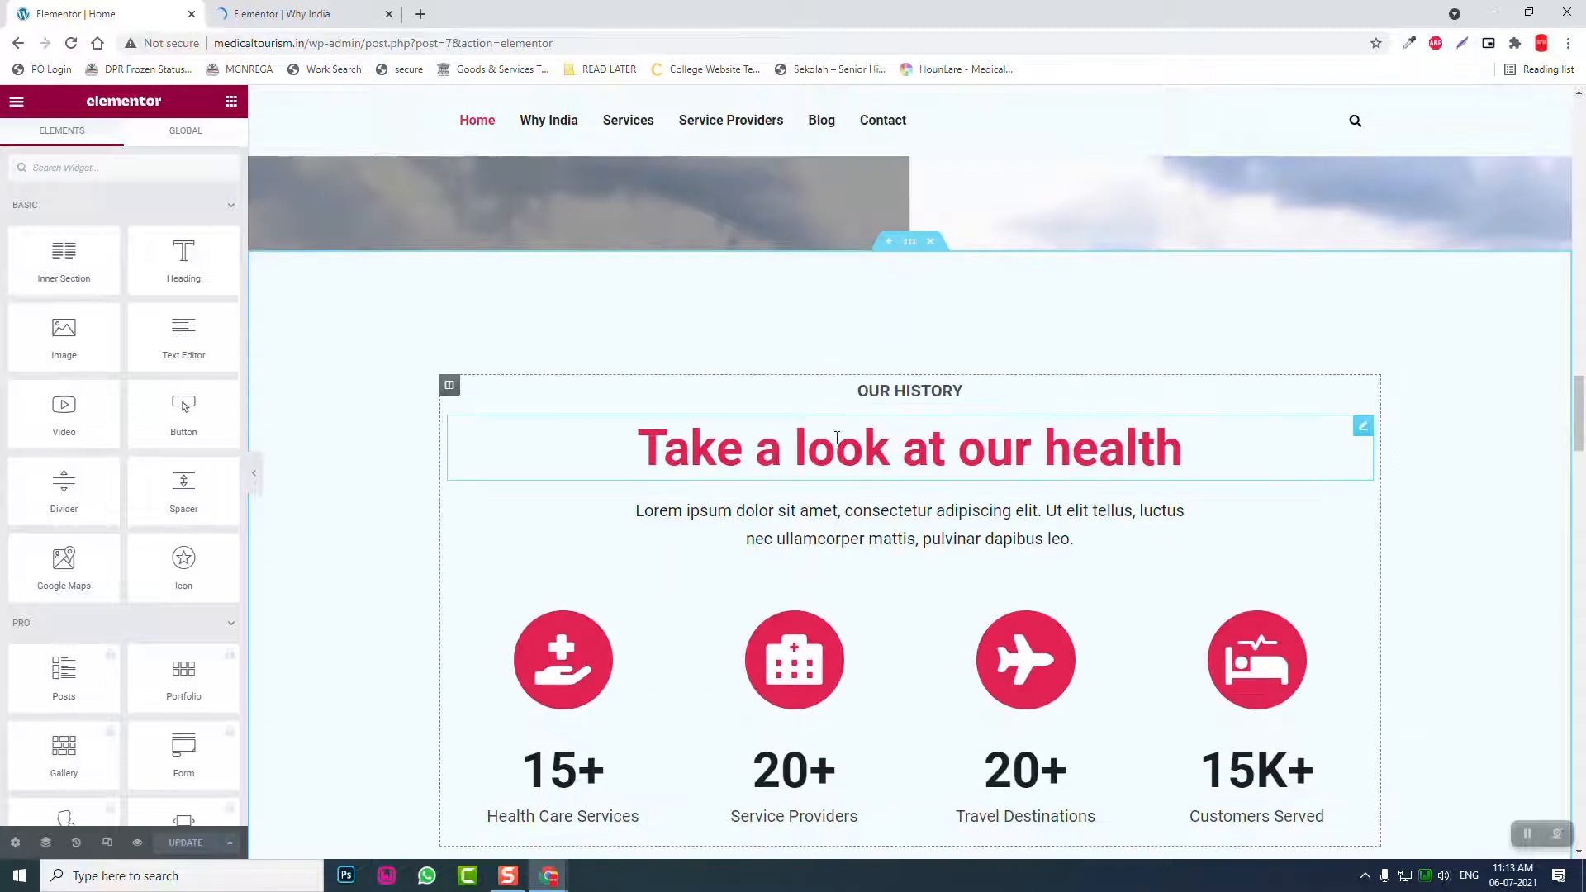
pyautogui.scroll(-1, 836, 438)
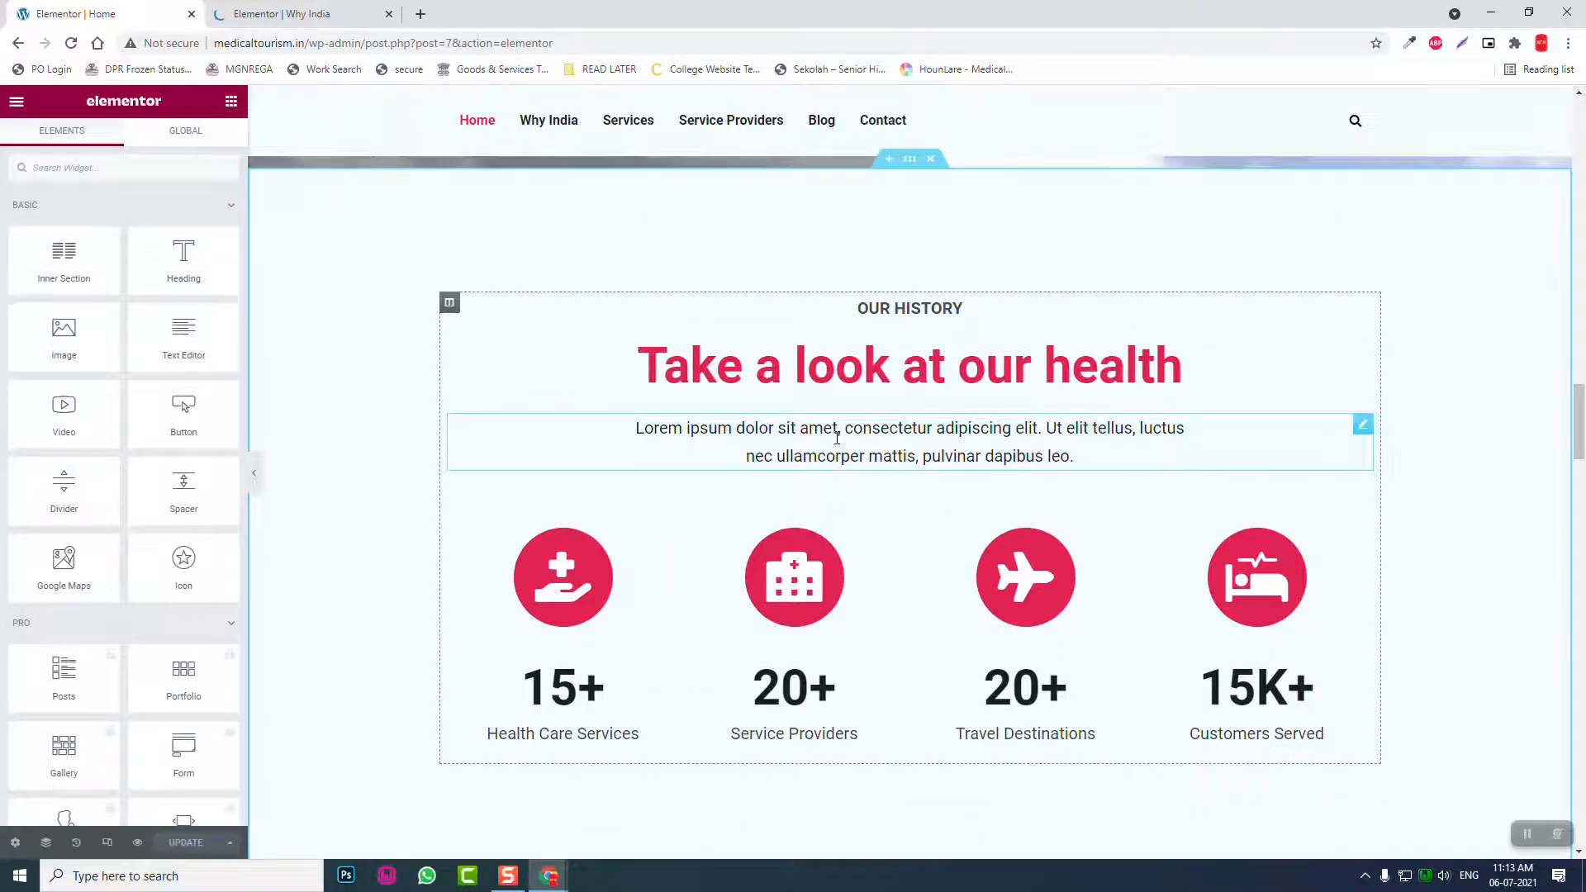
pyautogui.scroll(10, 837, 438)
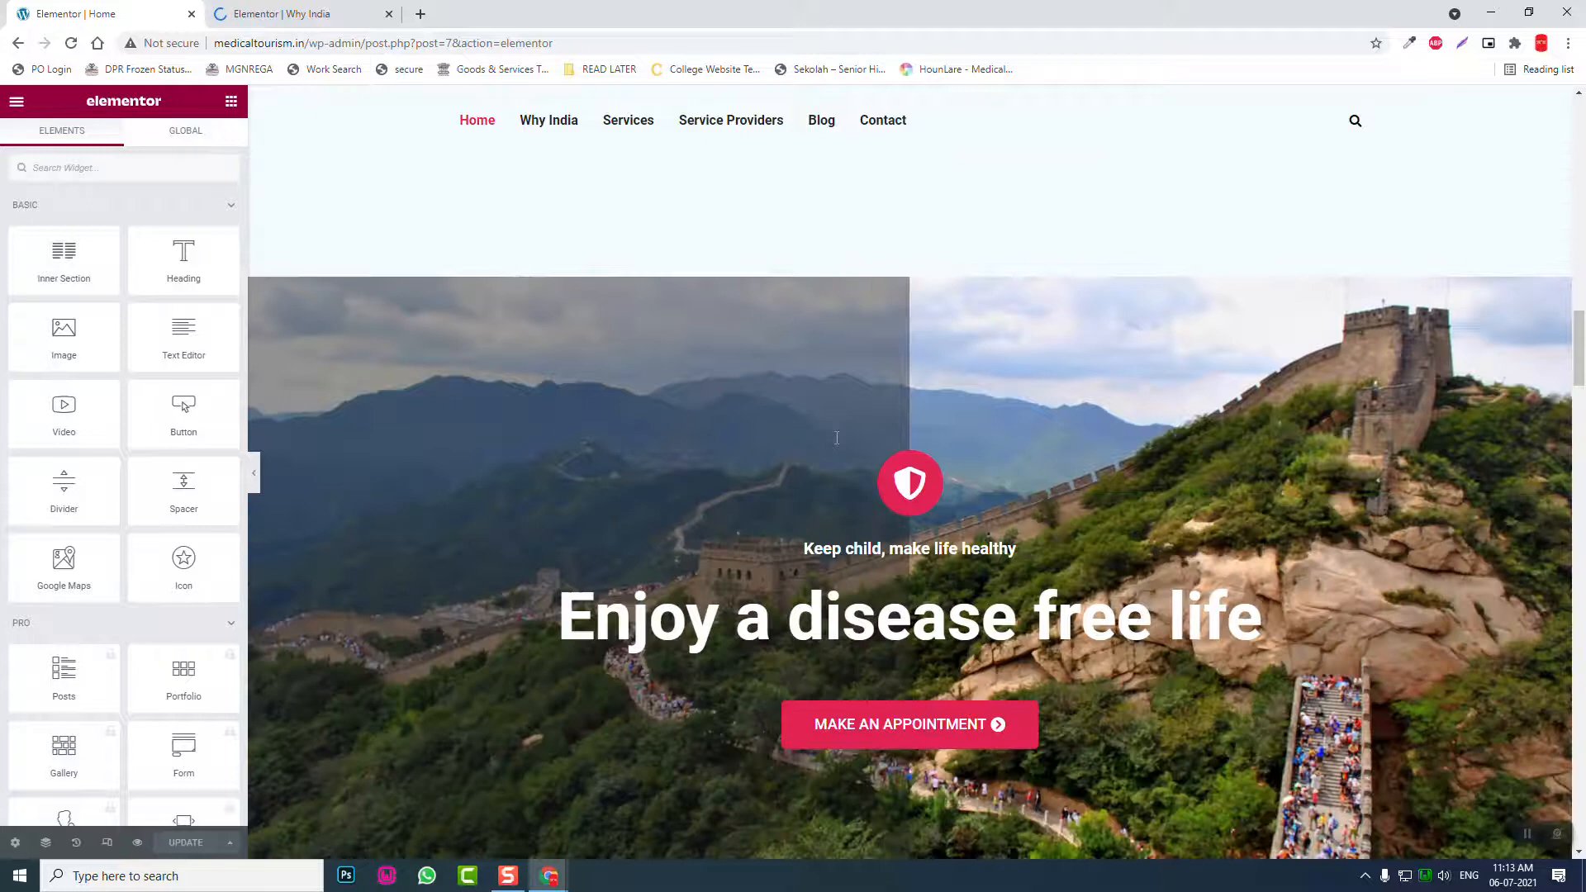
pyautogui.scroll(8, 837, 438)
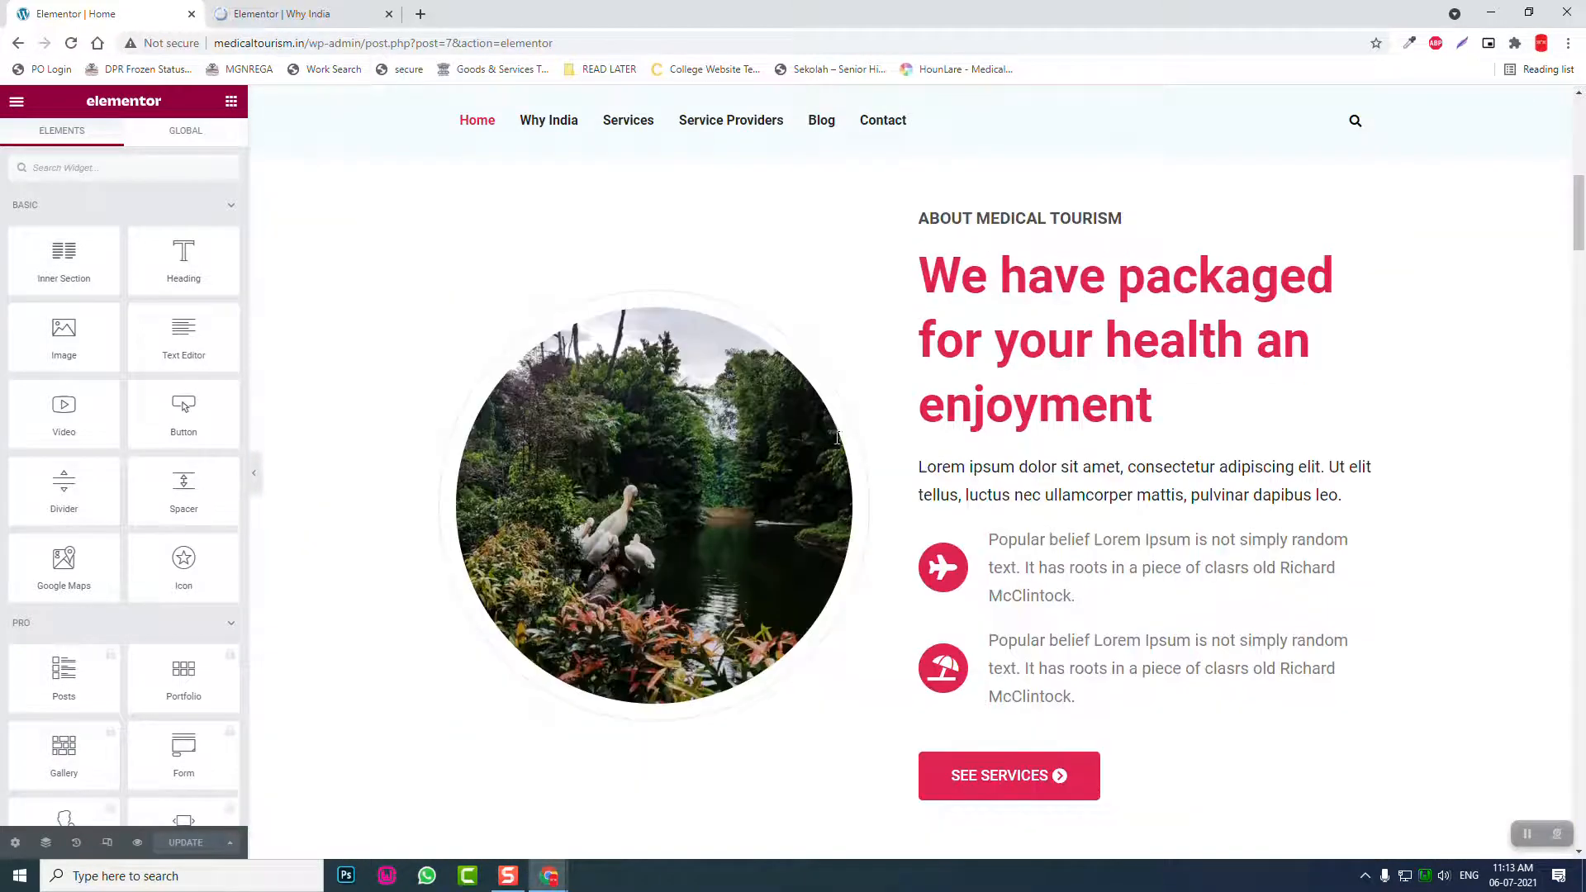
pyautogui.scroll(2, 837, 438)
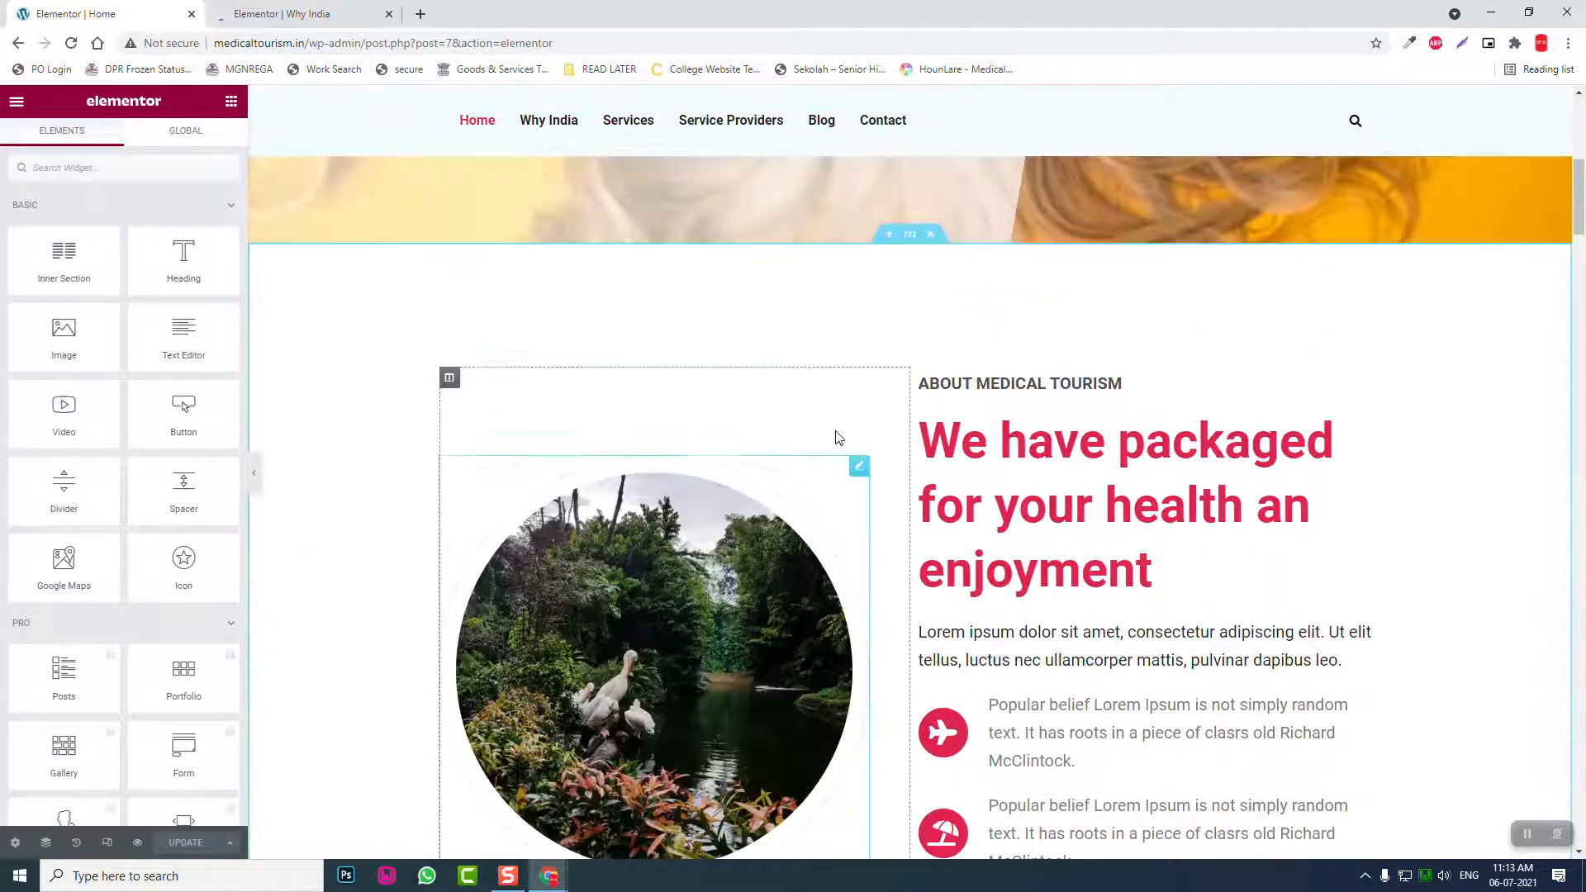
# Step: Try to copy the Home page's About Medical Tourism section onto the Why India page, and delete the pasted section
pyautogui.rightClick(913, 237)
pyautogui.click(944, 308)
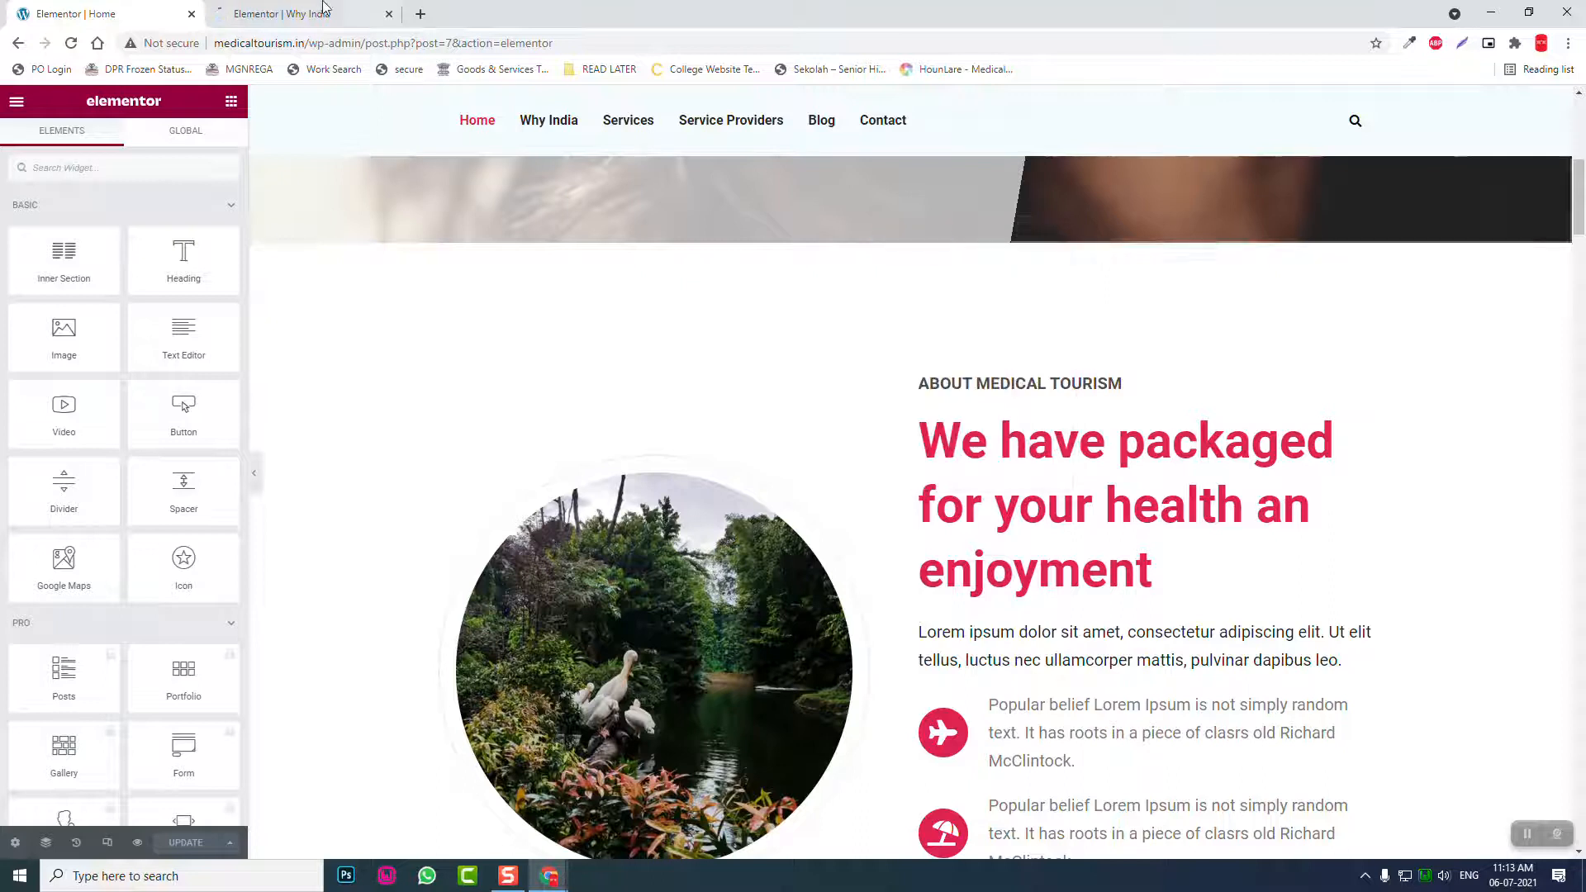
pyautogui.click(323, 10)
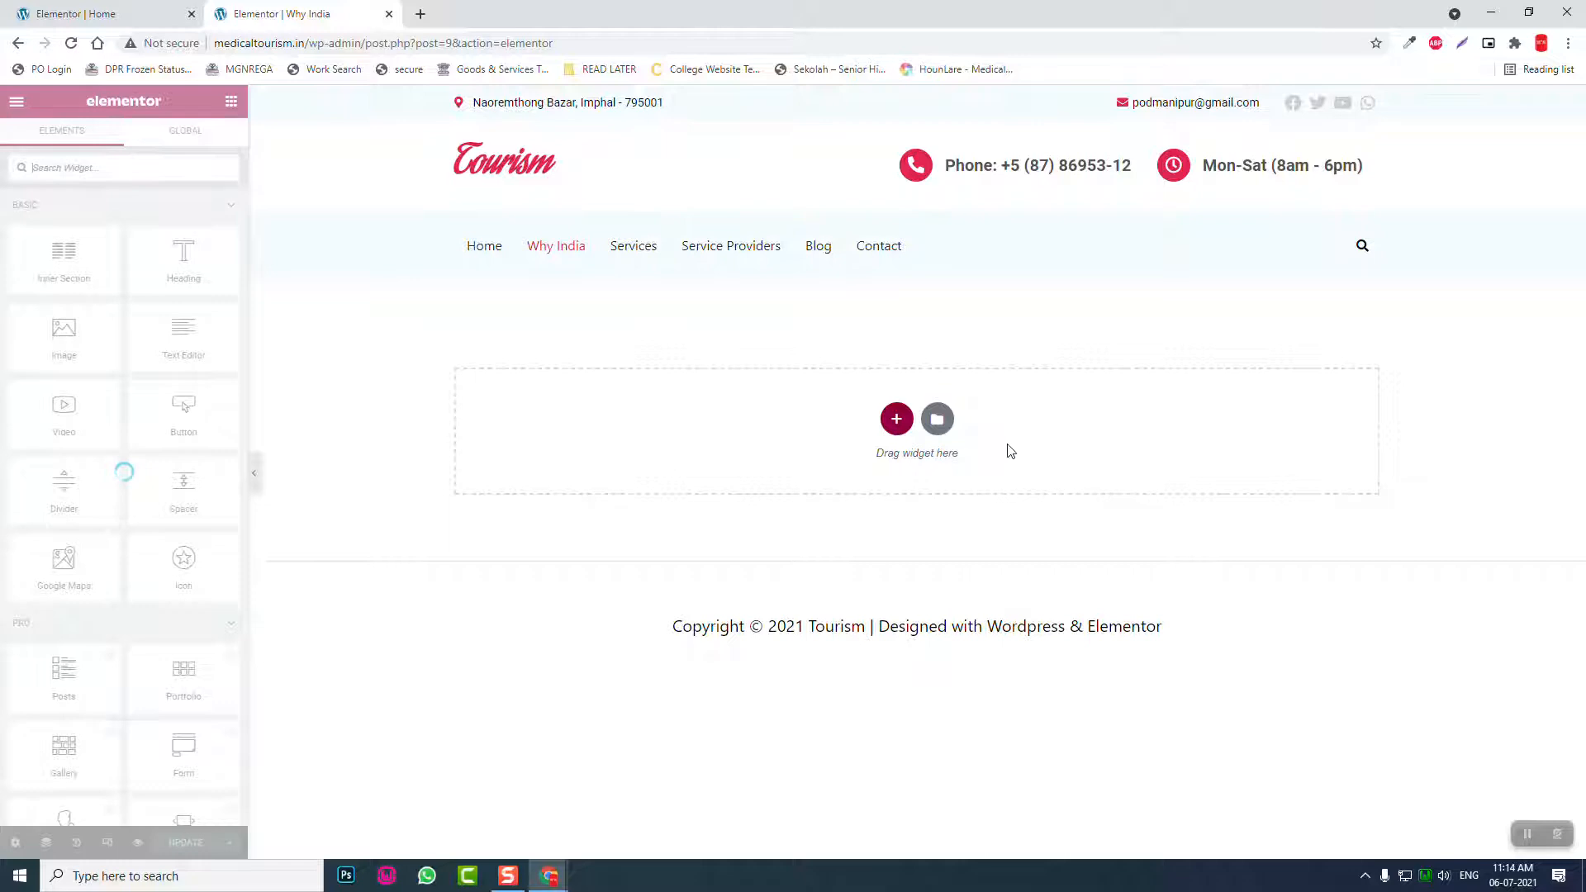
pyautogui.rightClick(1027, 405)
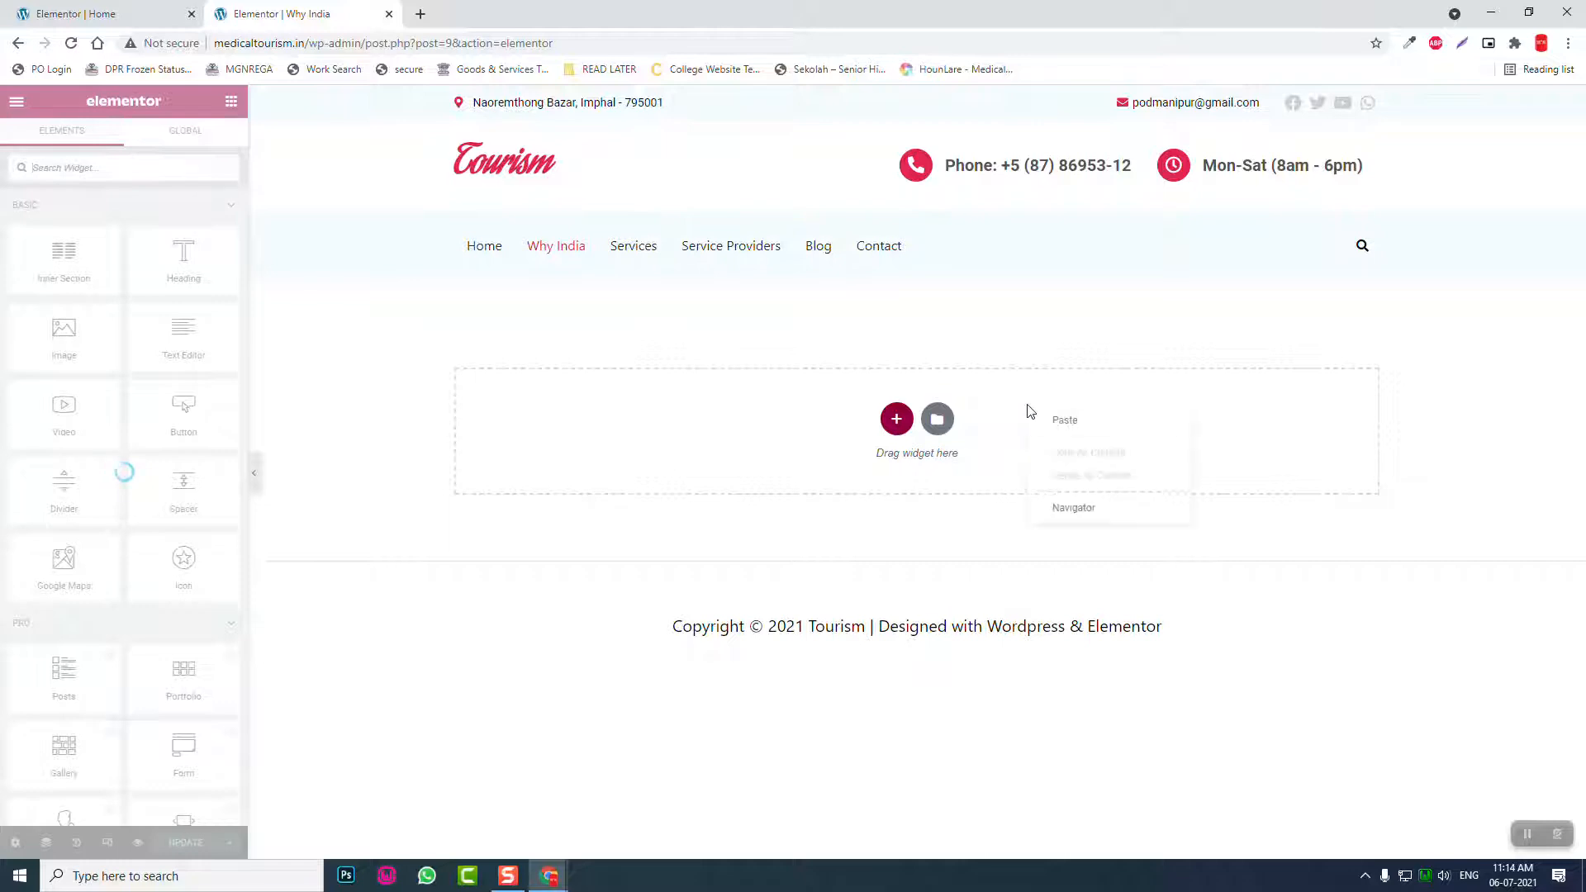
pyautogui.click(1075, 421)
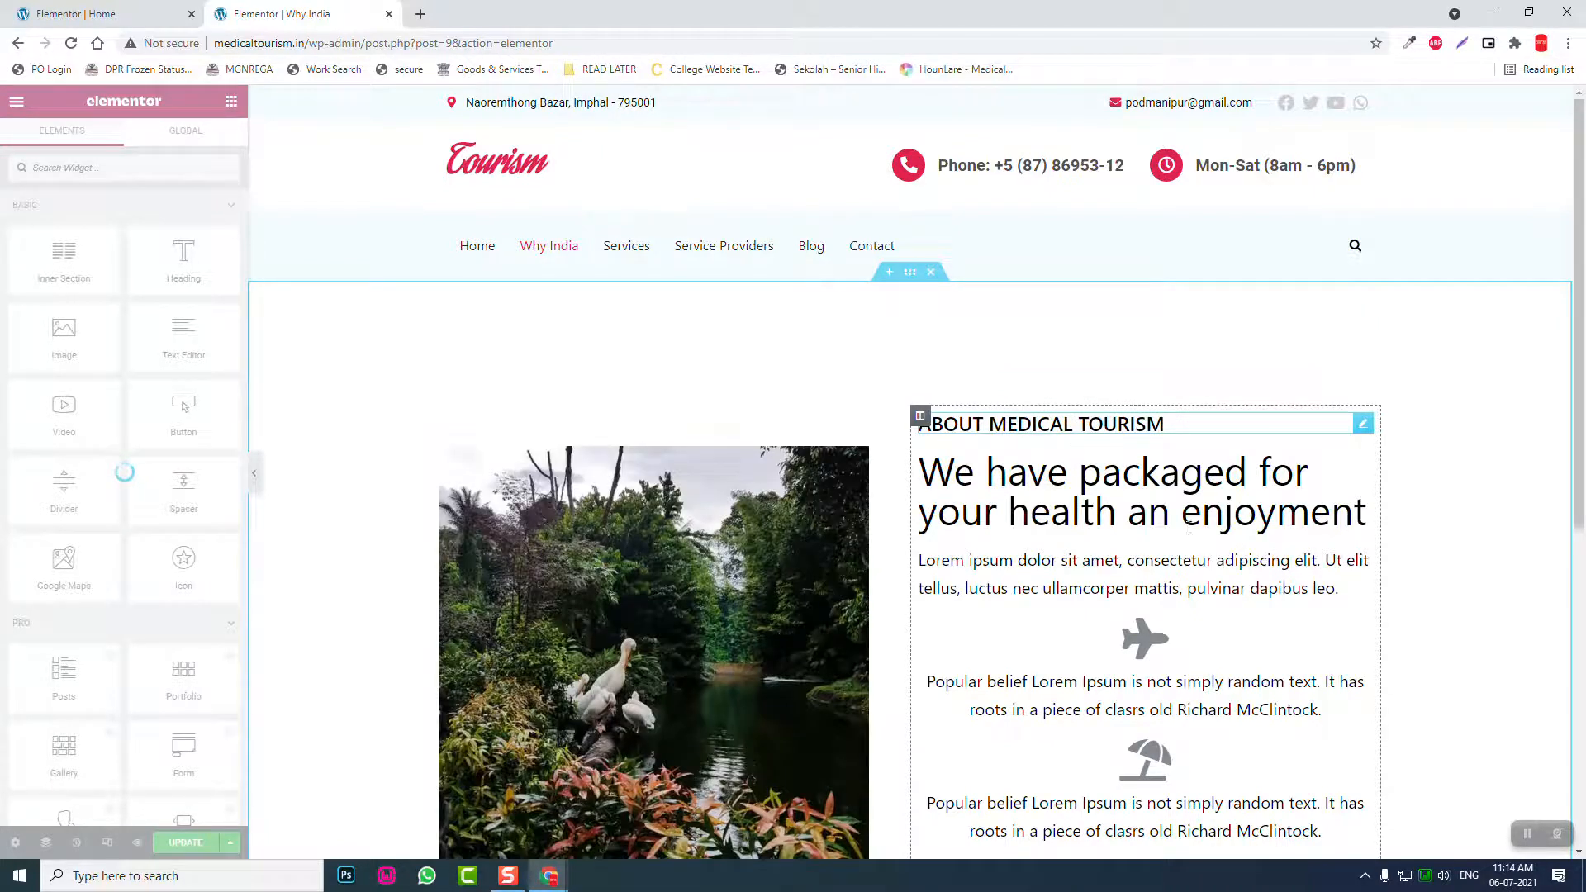
pyautogui.scroll(-3, 1189, 527)
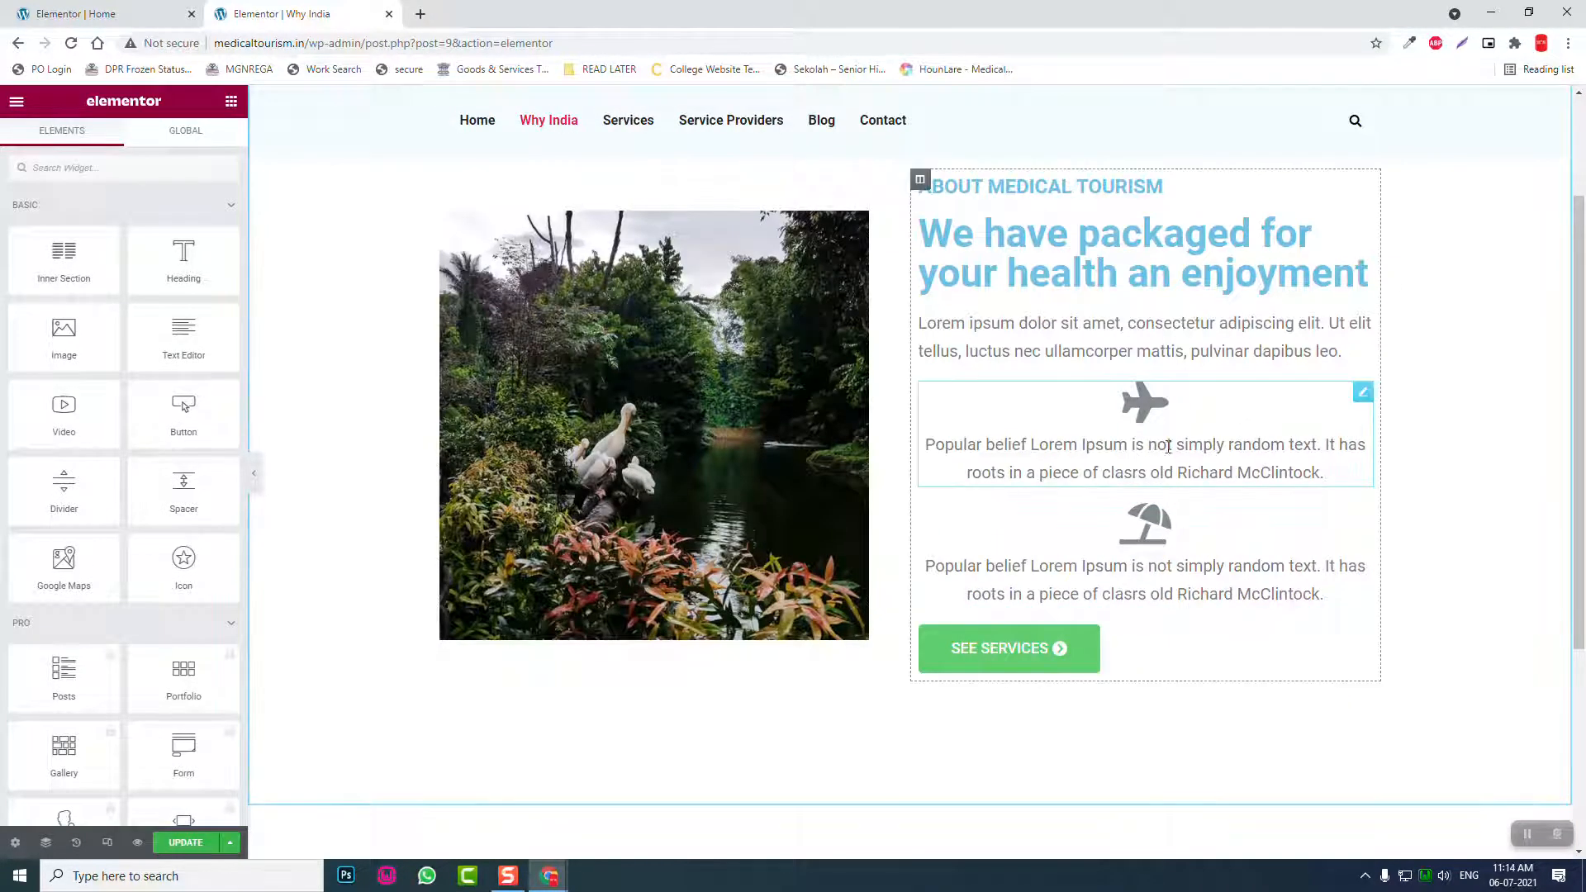
pyautogui.scroll(3, 888, 387)
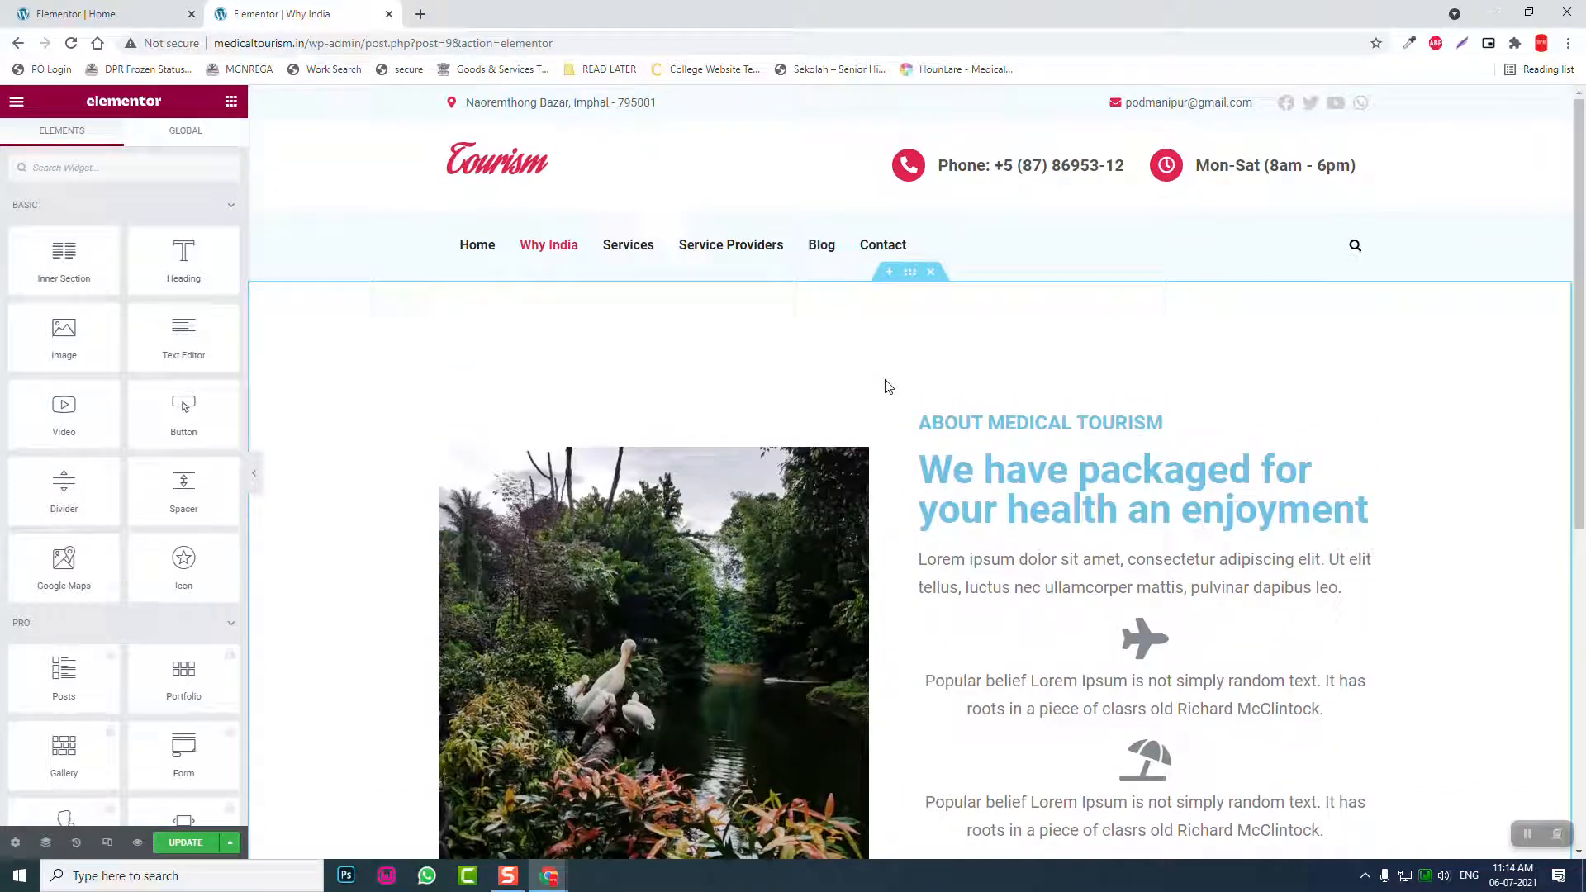
pyautogui.click(930, 272)
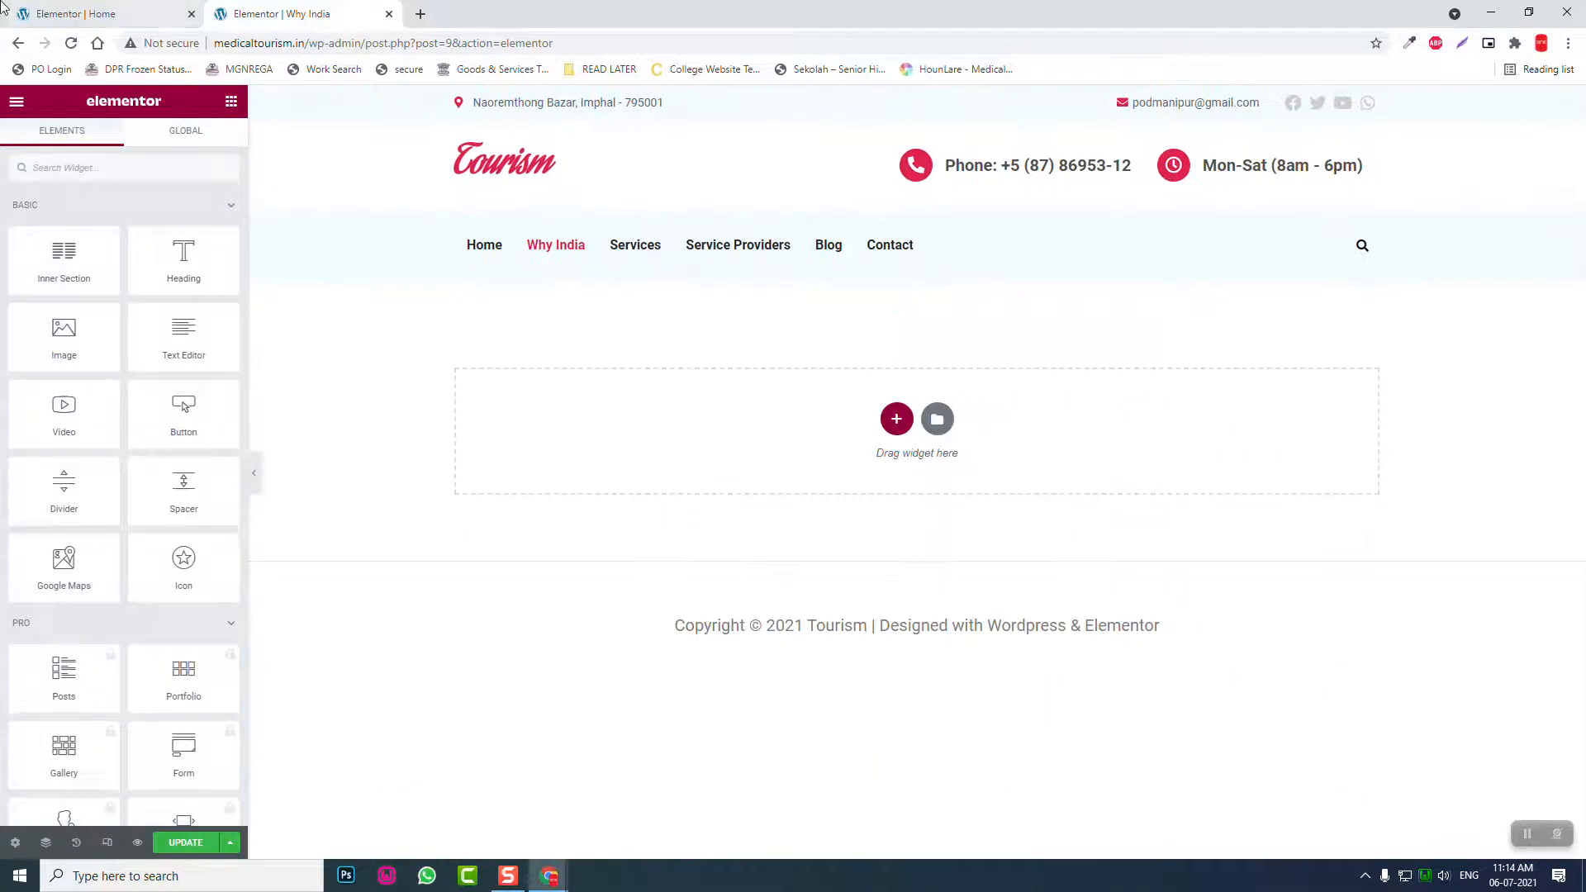
# Step: Copy the Home page's About Medical Tourism section again, paste it into the empty Why India page and check its layout
pyautogui.hotkey('ctrl', 'shift', 'Tab')
pyautogui.rightClick(909, 236)
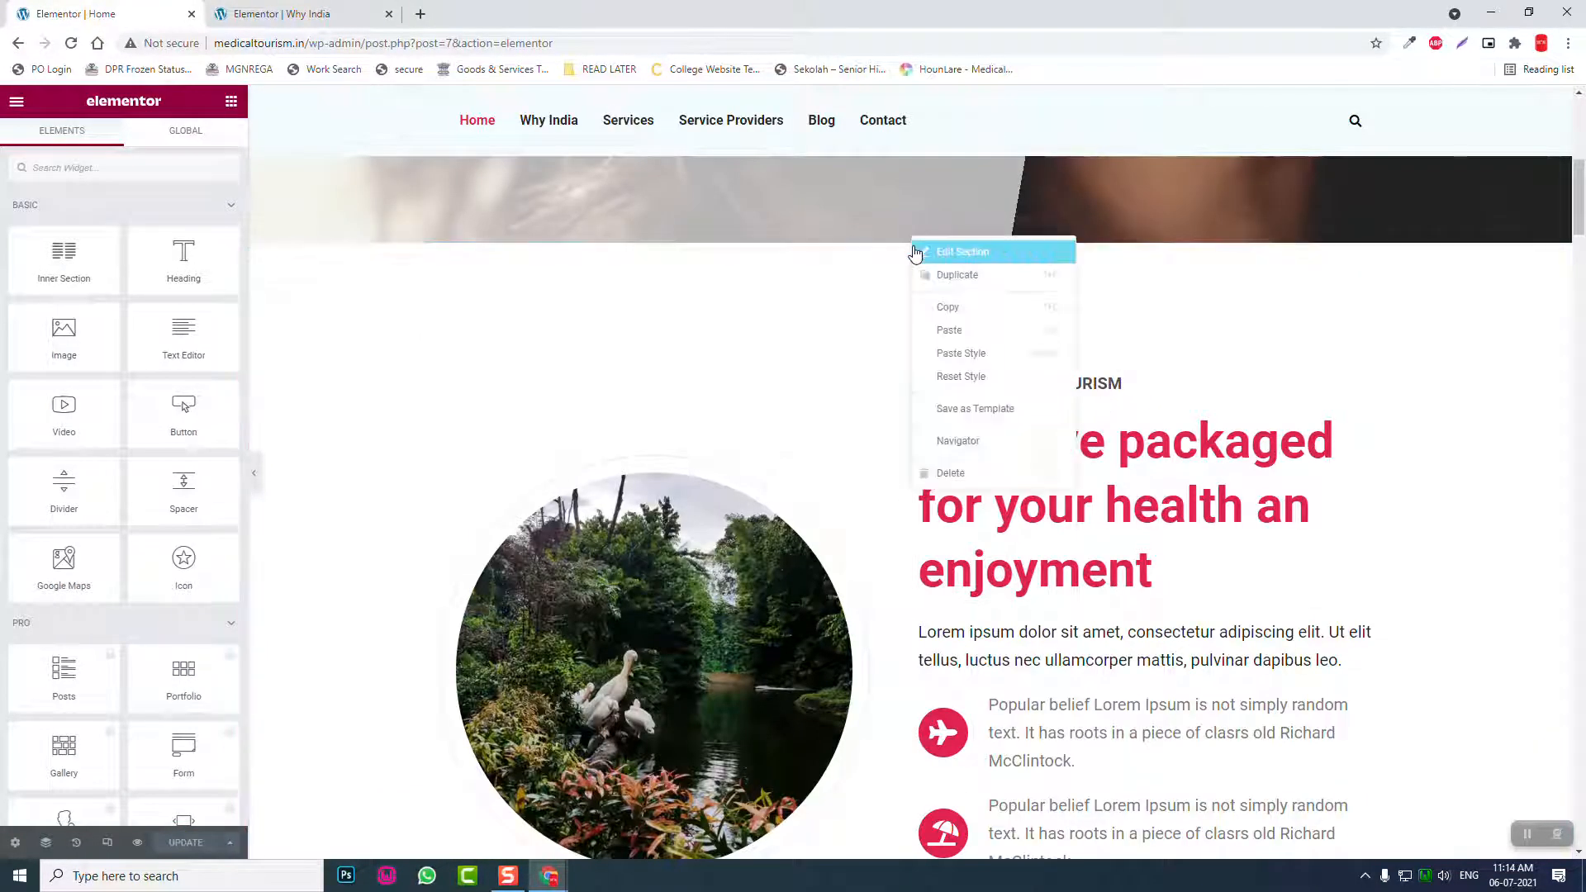
pyautogui.click(958, 309)
pyautogui.click(362, 7)
pyautogui.rightClick(1030, 464)
pyautogui.click(1069, 486)
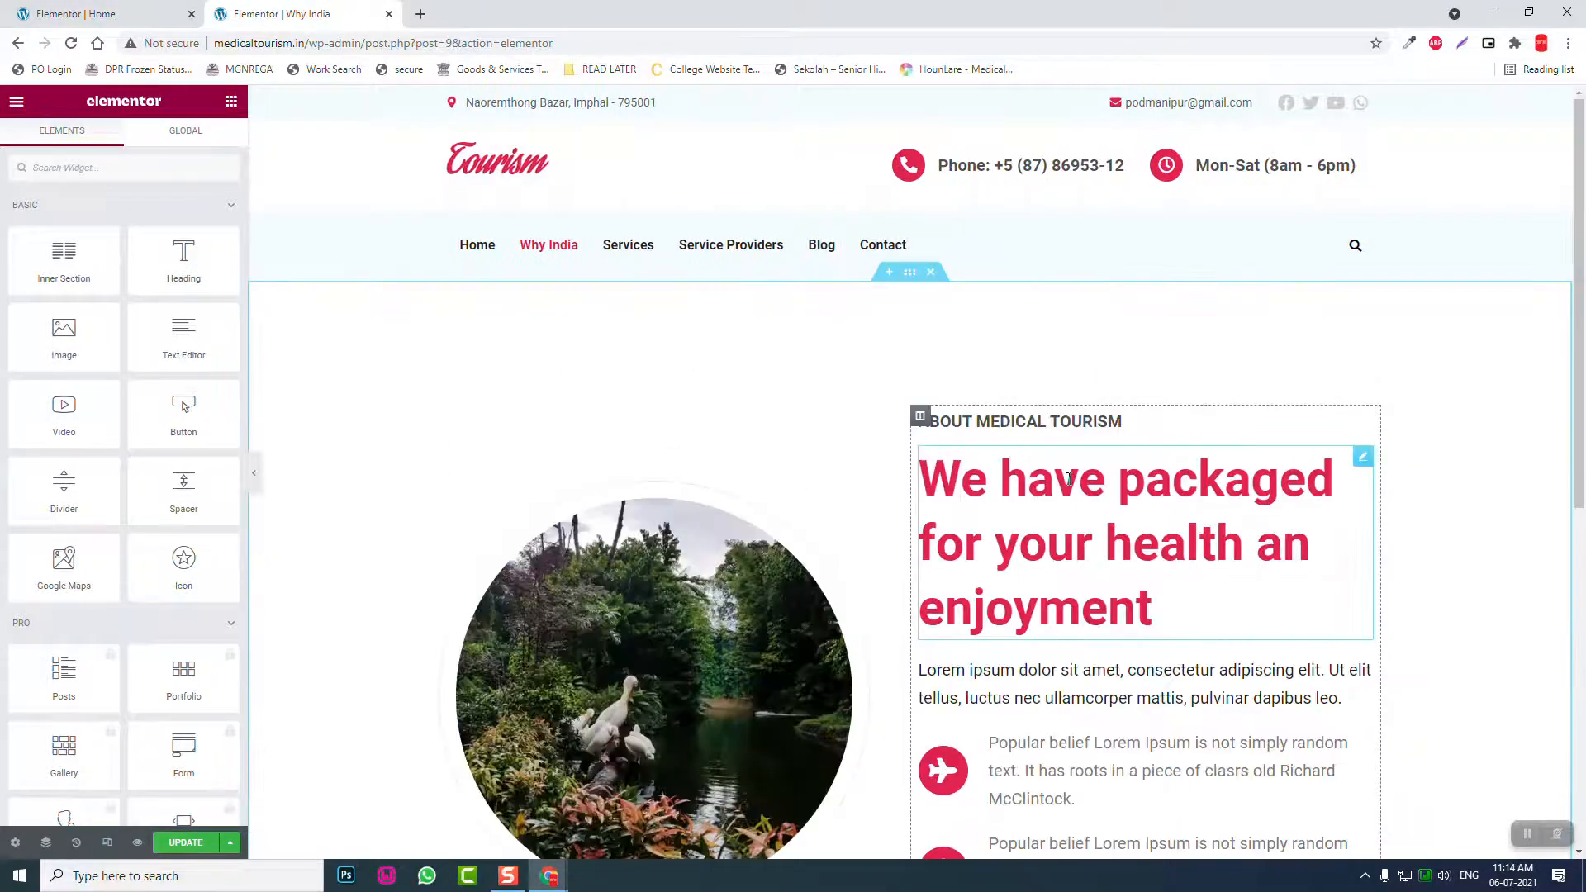
pyautogui.scroll(-4, 922, 636)
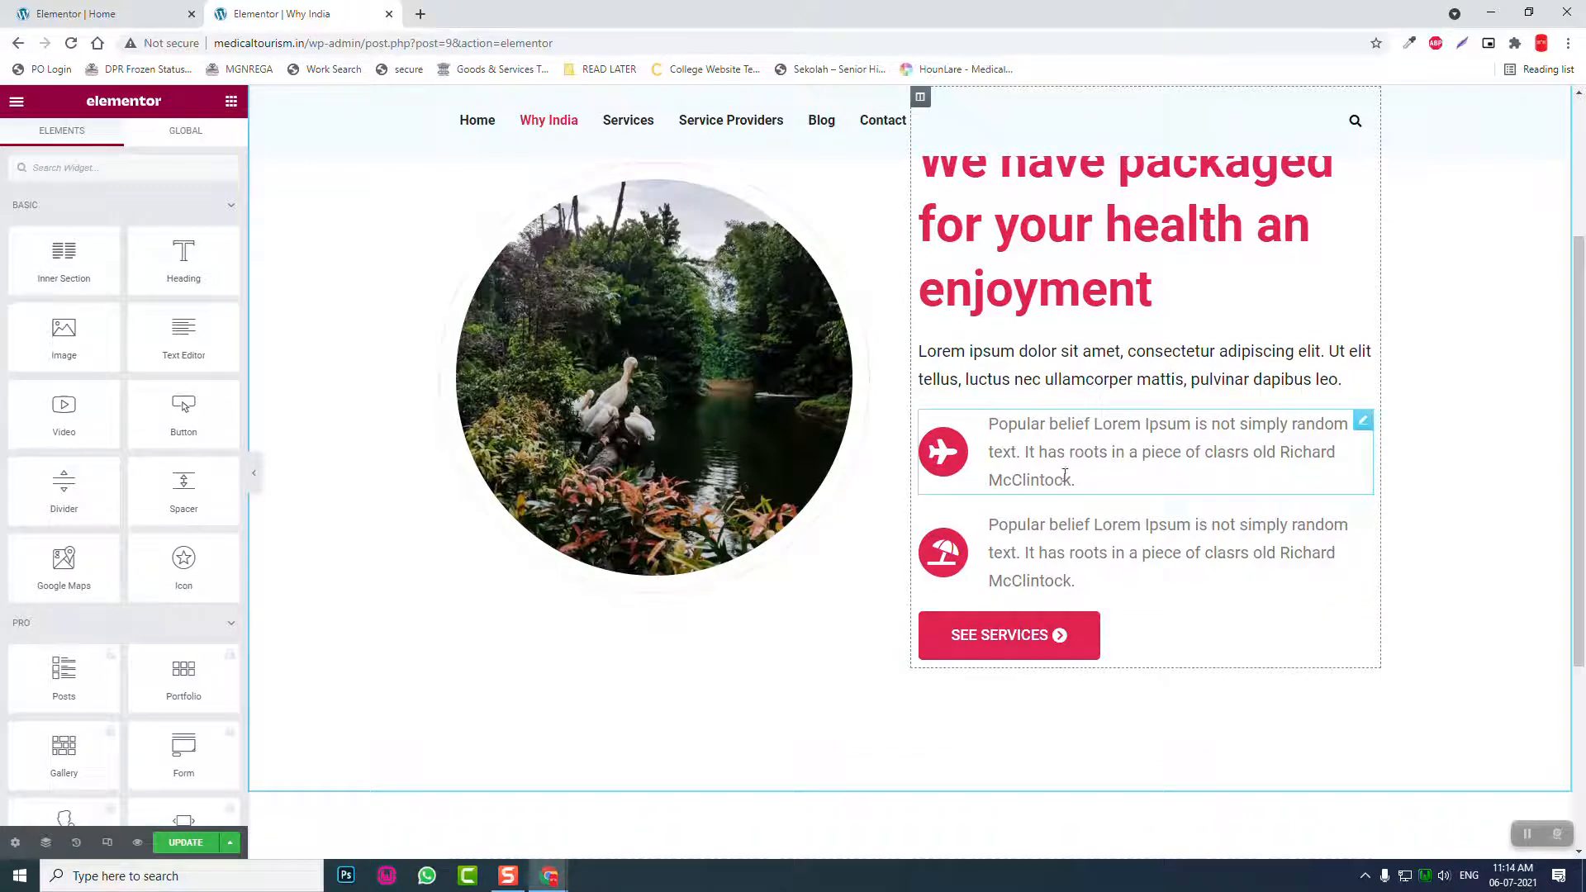
pyautogui.scroll(1, 1074, 550)
pyautogui.scroll(3, 1074, 561)
pyautogui.scroll(-3, 1073, 628)
pyautogui.scroll(1, 1099, 677)
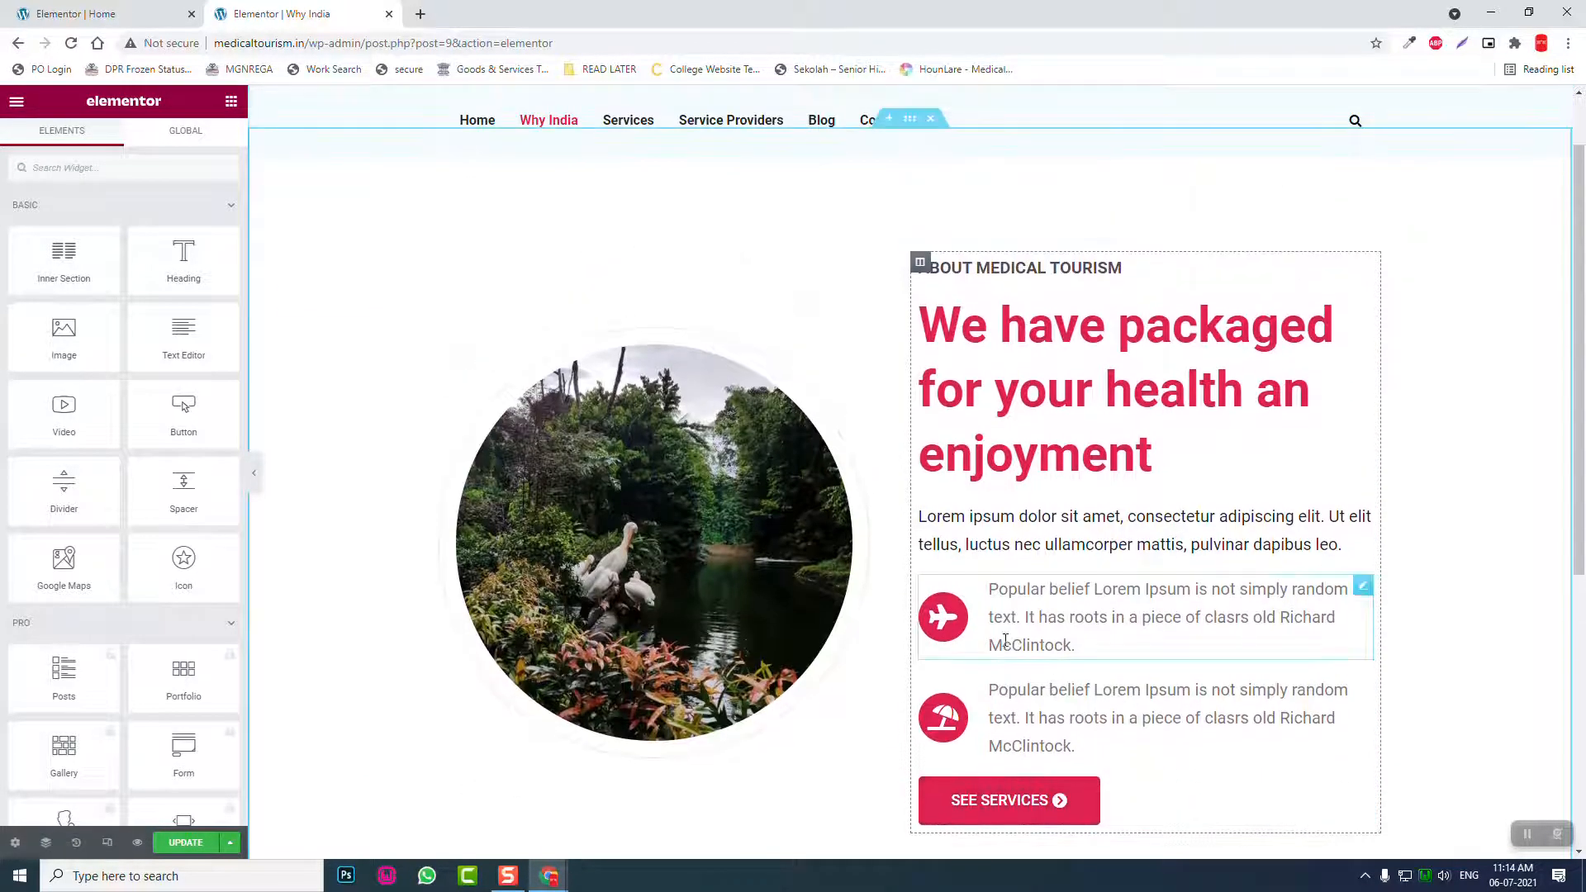
pyautogui.click(1087, 625)
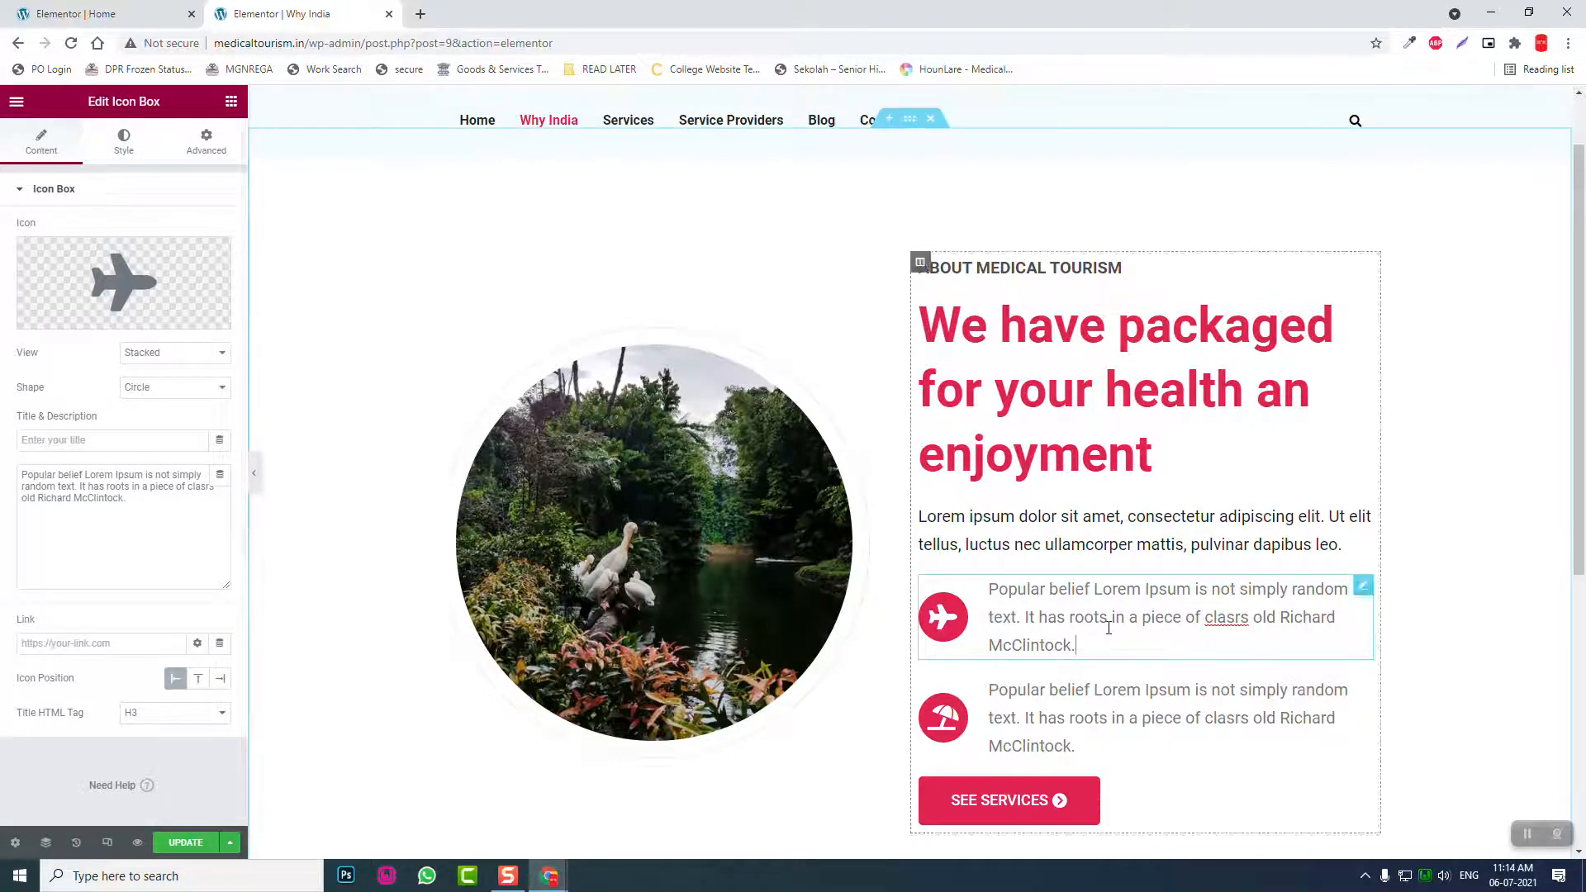
pyautogui.click(89, 442)
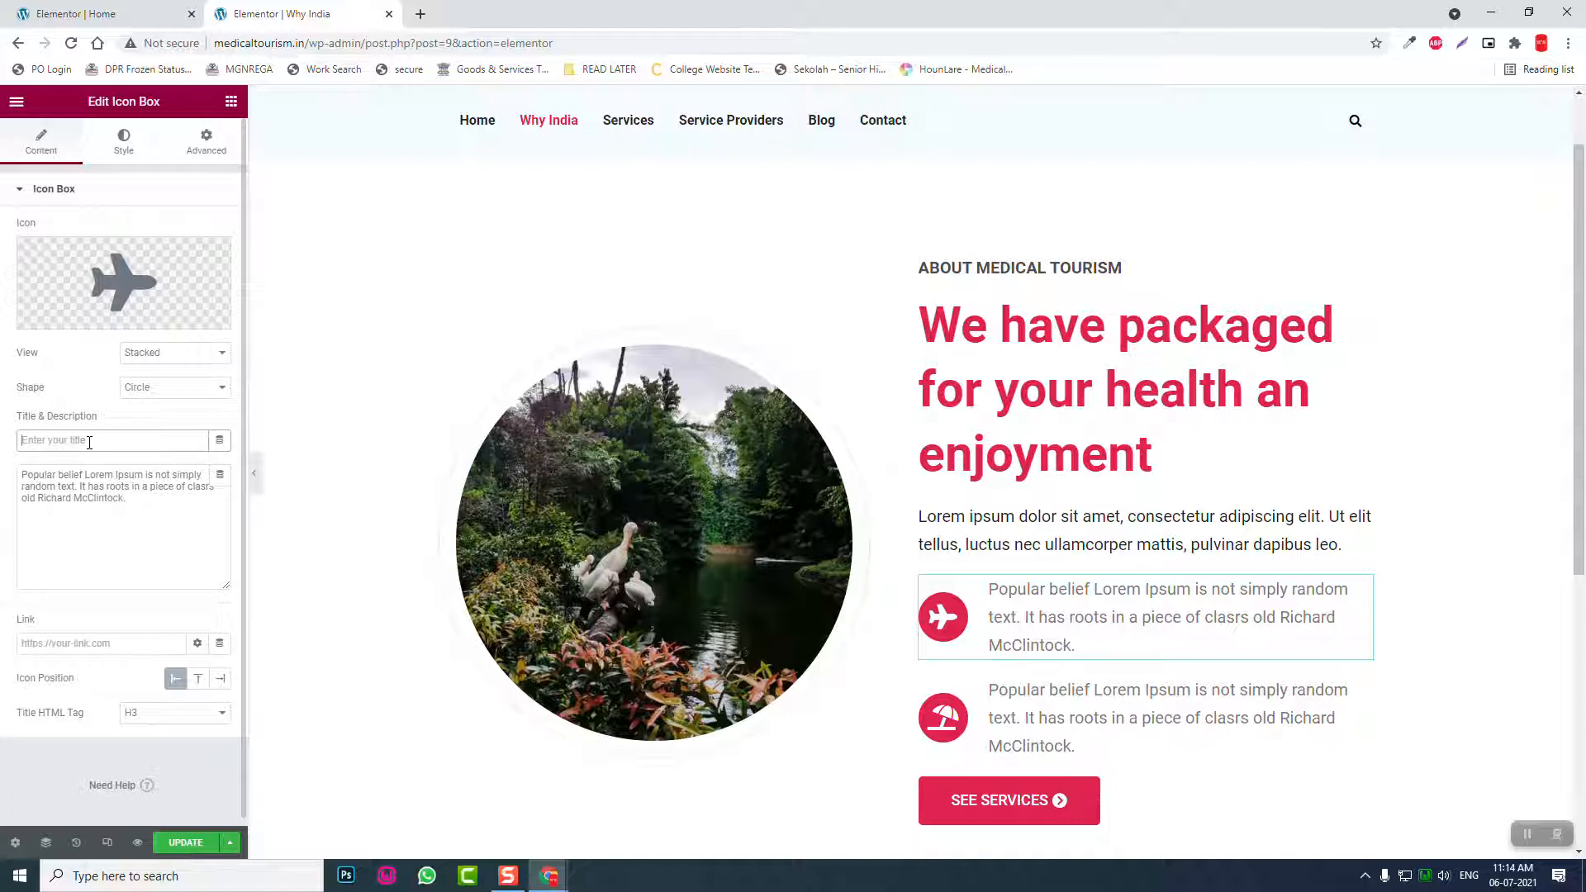
pyautogui.write('Qu')
pyautogui.press('BackSpace')
pyautogui.press('BackSpace')
pyautogui.press('BackSpace')
# Step: Copy the Home page's Our History section headed "Take a look at our health"
pyautogui.click(75, 14)
pyautogui.scroll(-10, 1066, 498)
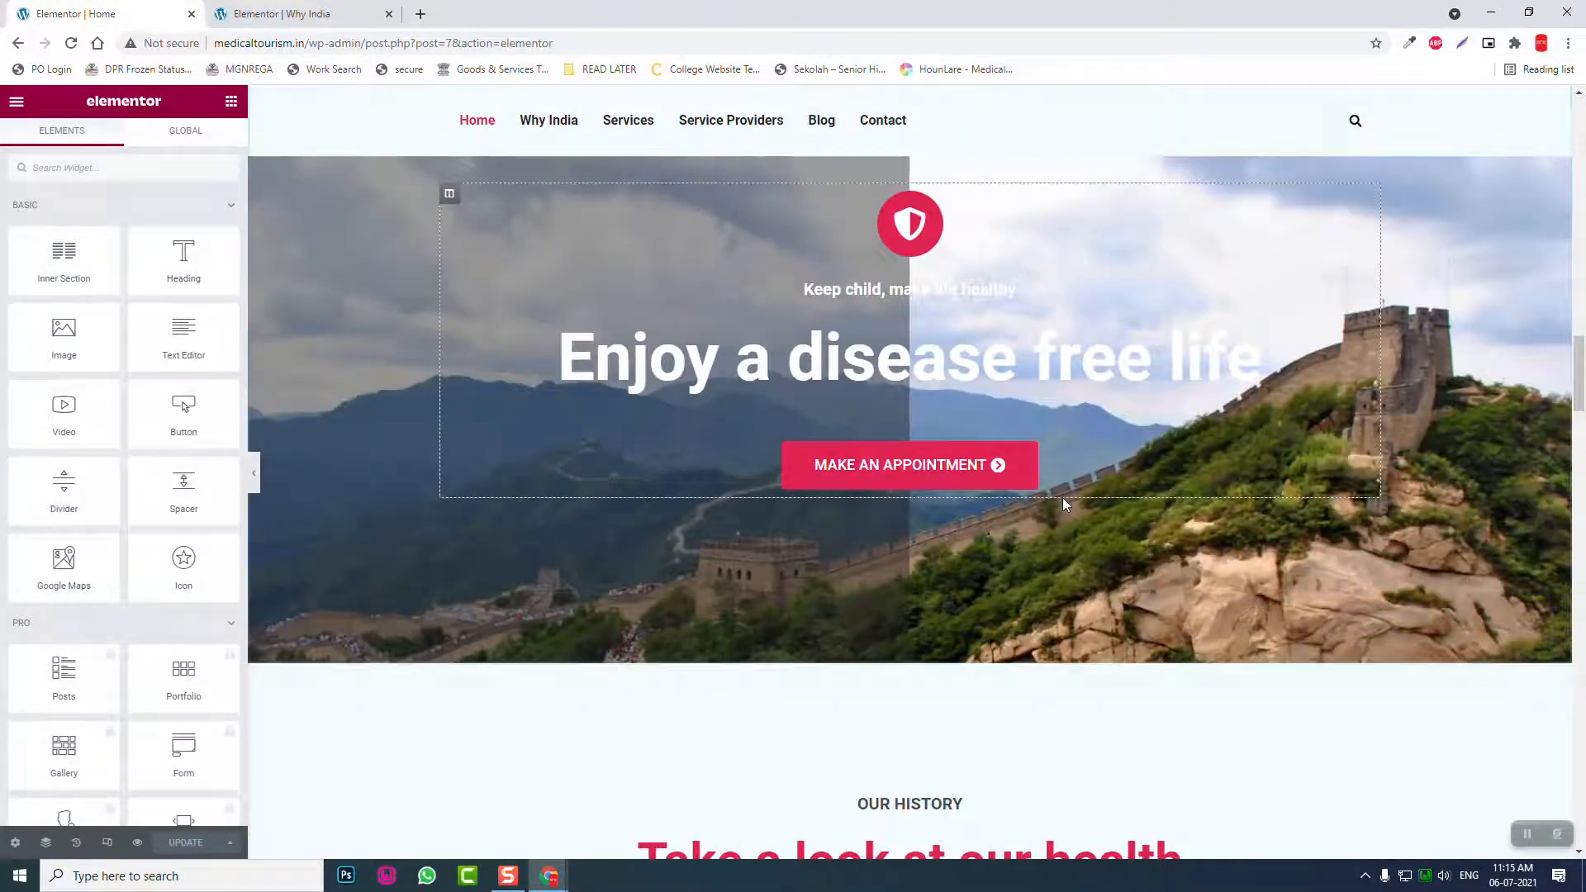
pyautogui.scroll(-5, 1063, 504)
pyautogui.rightClick(907, 240)
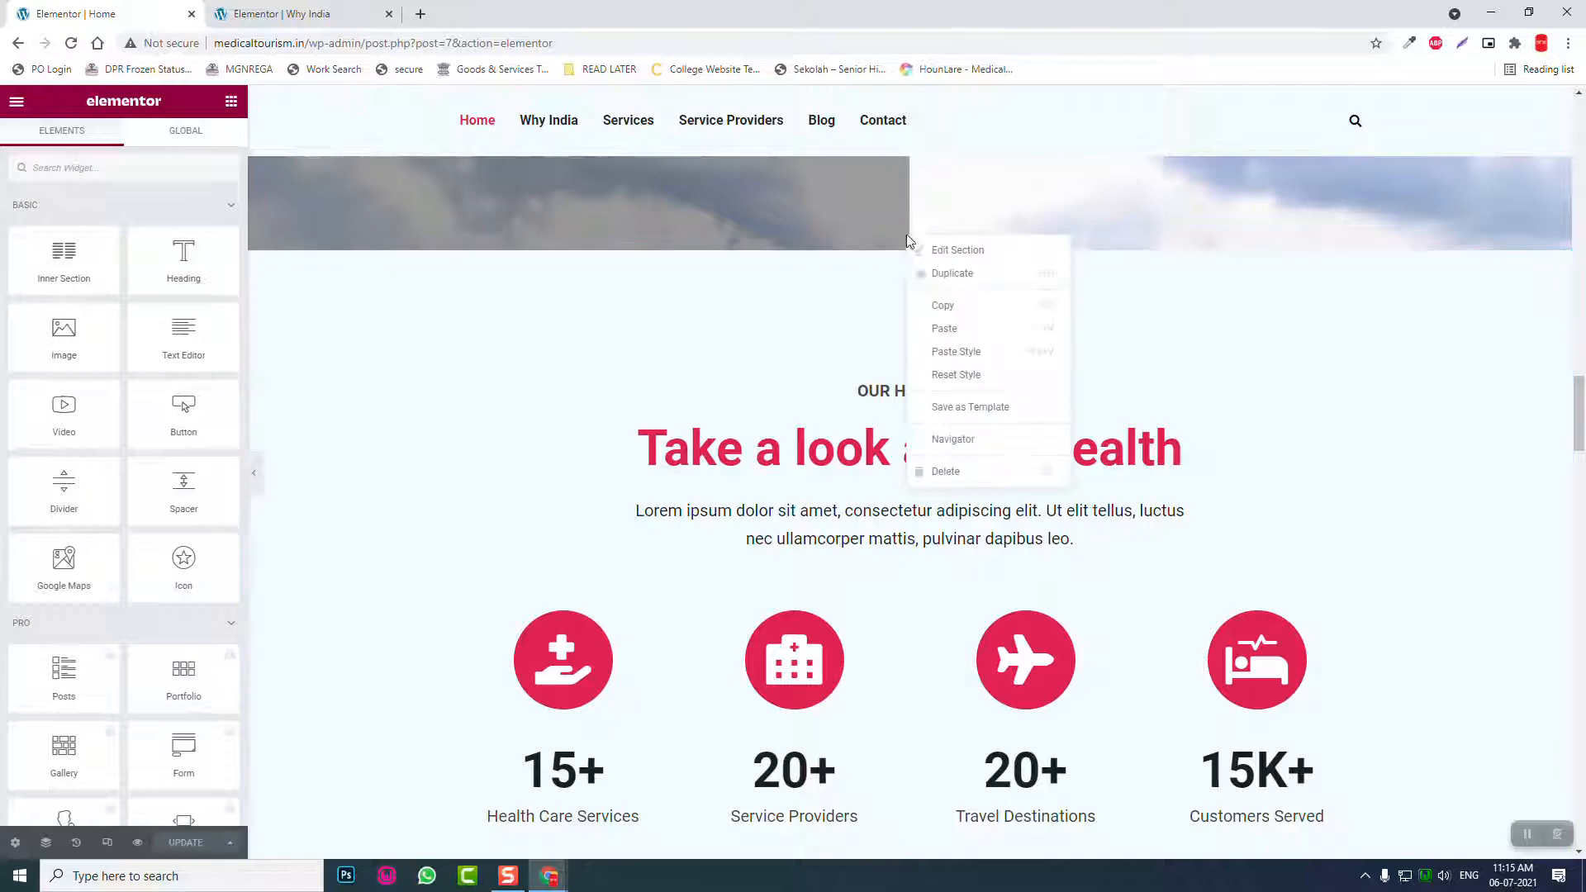
pyautogui.click(942, 306)
# Step: Paste the Our History section below the About Medical Tourism section on the Why India page
pyautogui.click(337, 13)
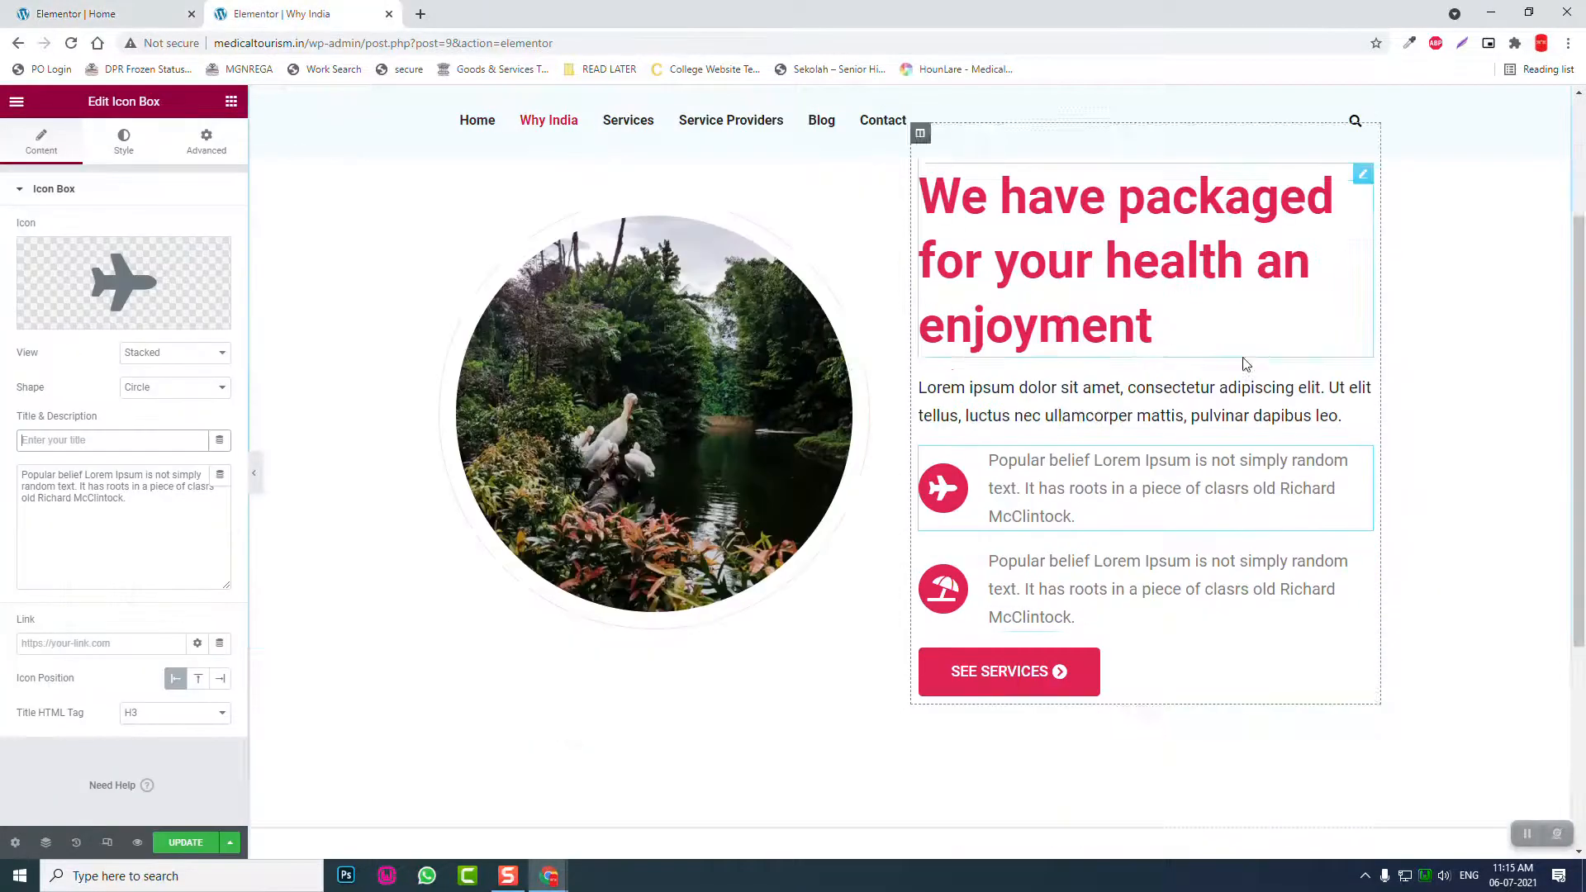
pyautogui.scroll(-4, 1154, 694)
pyautogui.rightClick(1102, 560)
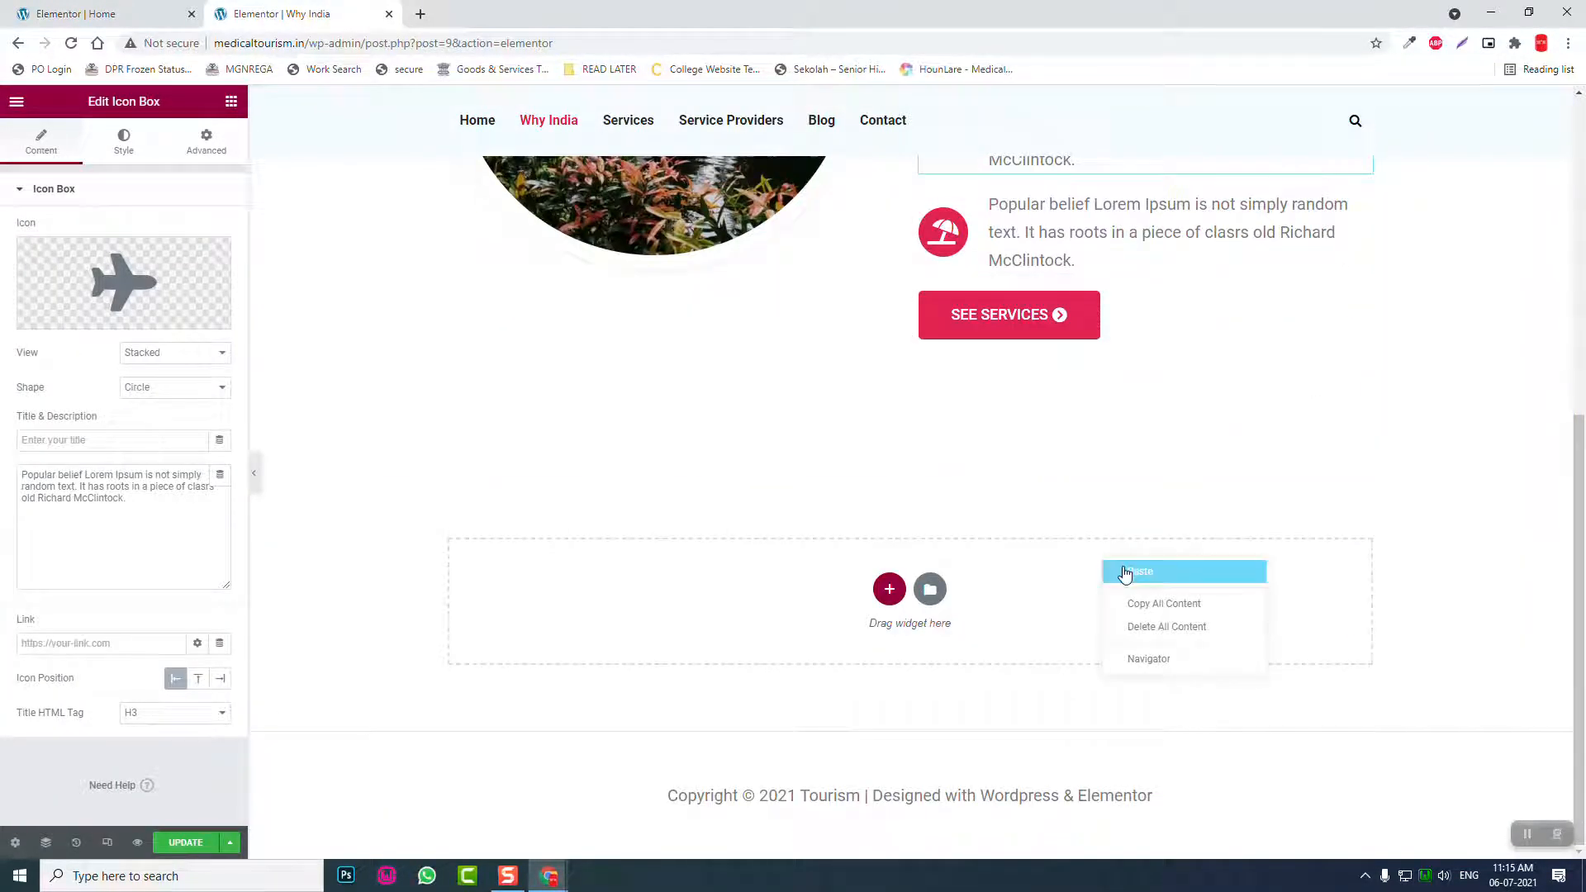
pyautogui.click(1125, 571)
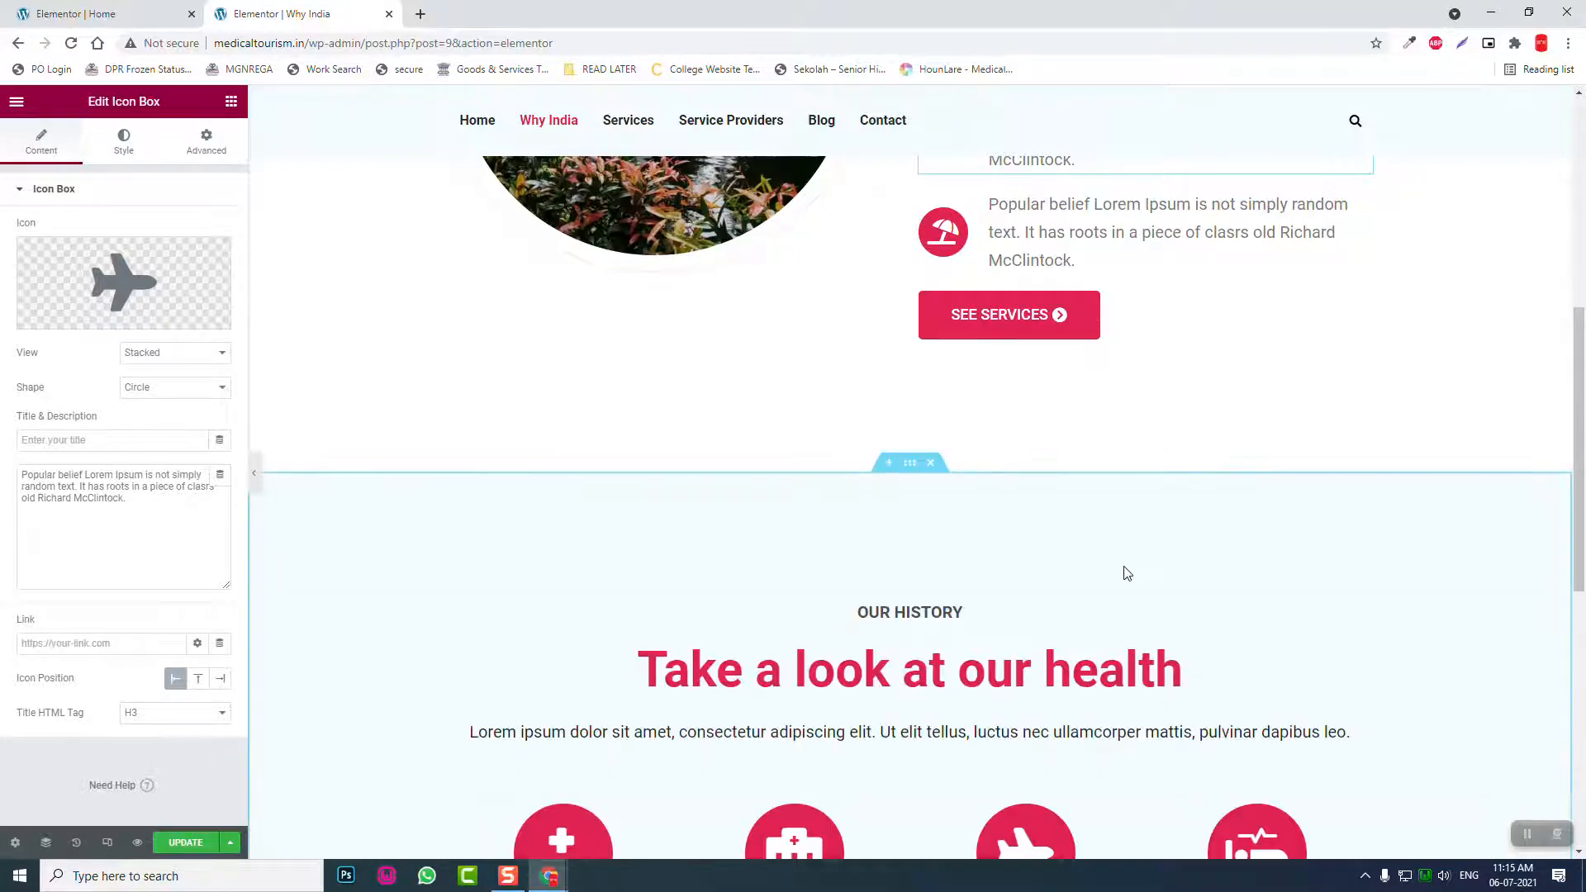
pyautogui.scroll(4, 1125, 573)
pyautogui.scroll(-6, 1123, 573)
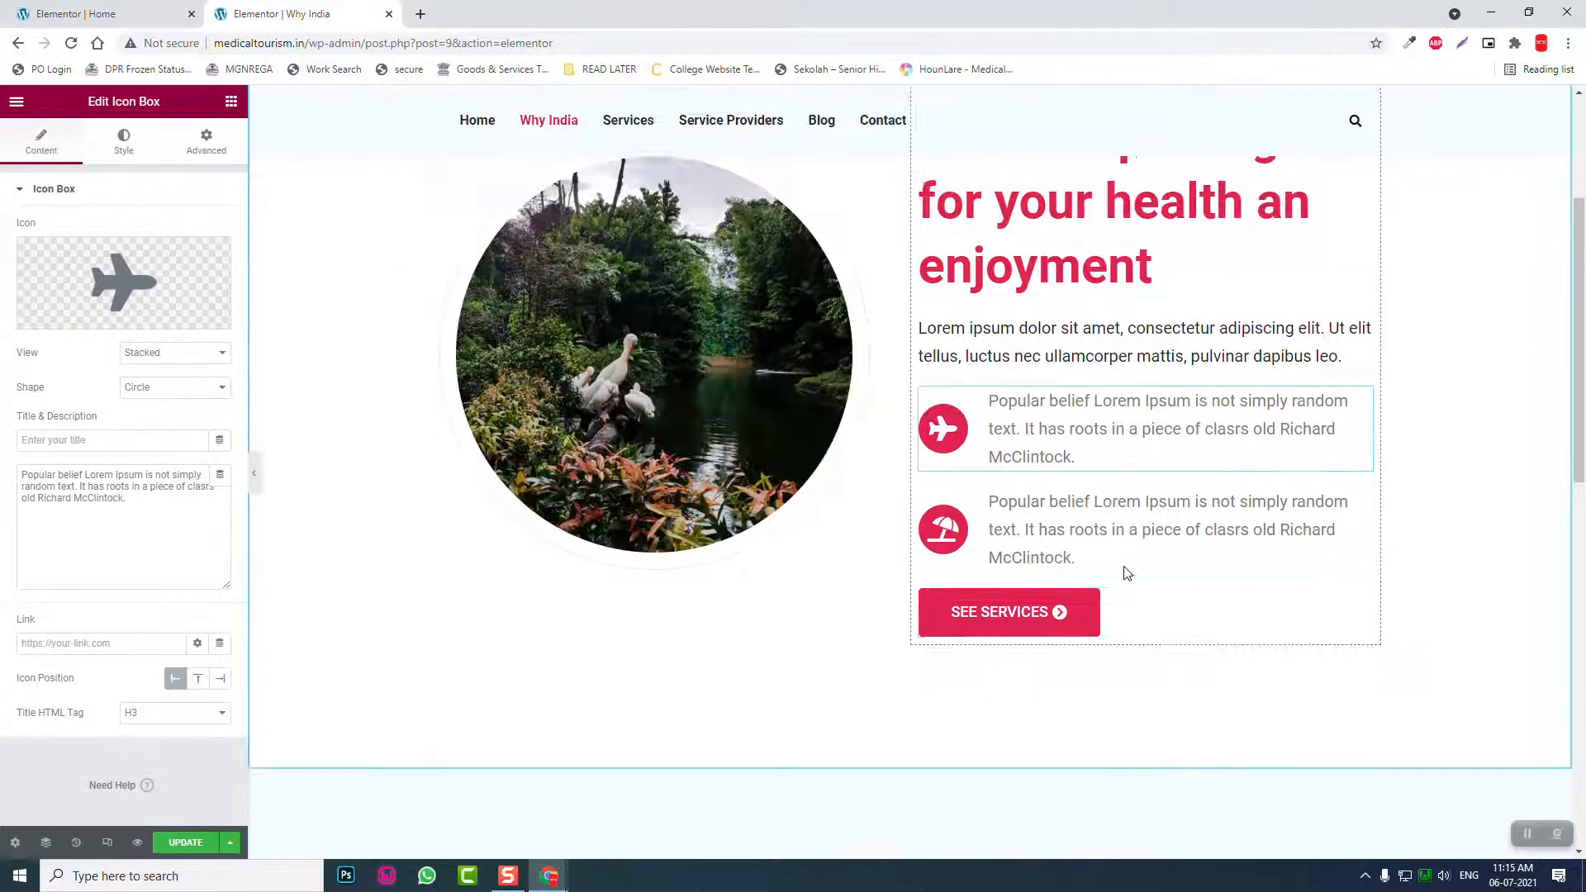
# Step: Copy the Home page's Testimonials section headed "What Our Cutomers Say"
pyautogui.hotkey('ctrl', 'Tab')
pyautogui.scroll(-9, 1200, 495)
pyautogui.scroll(-10, 1202, 498)
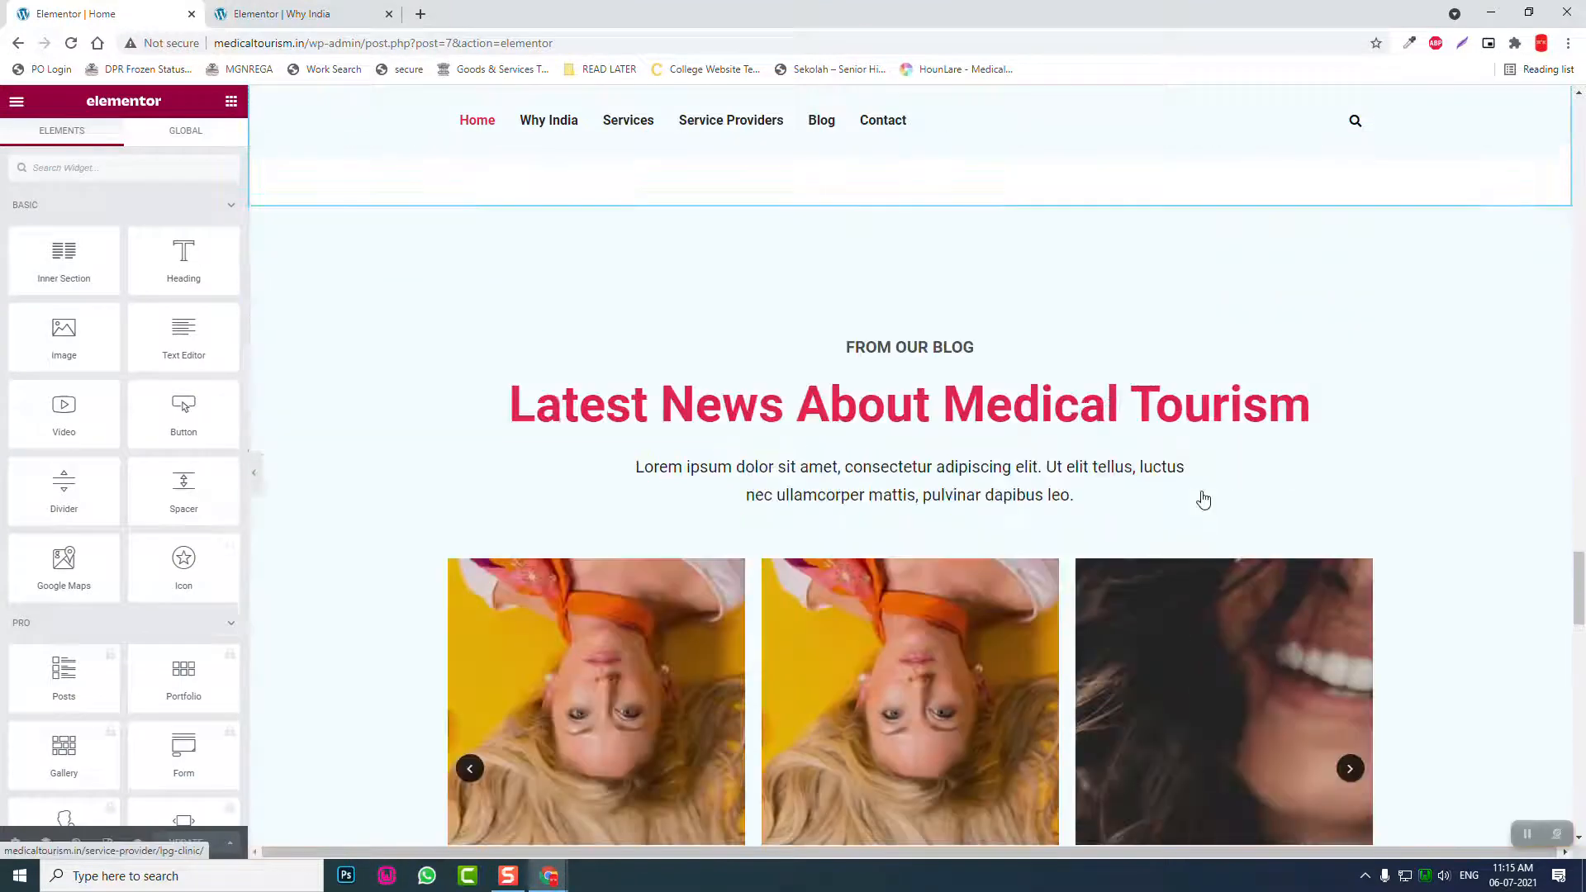
pyautogui.scroll(-10, 1203, 498)
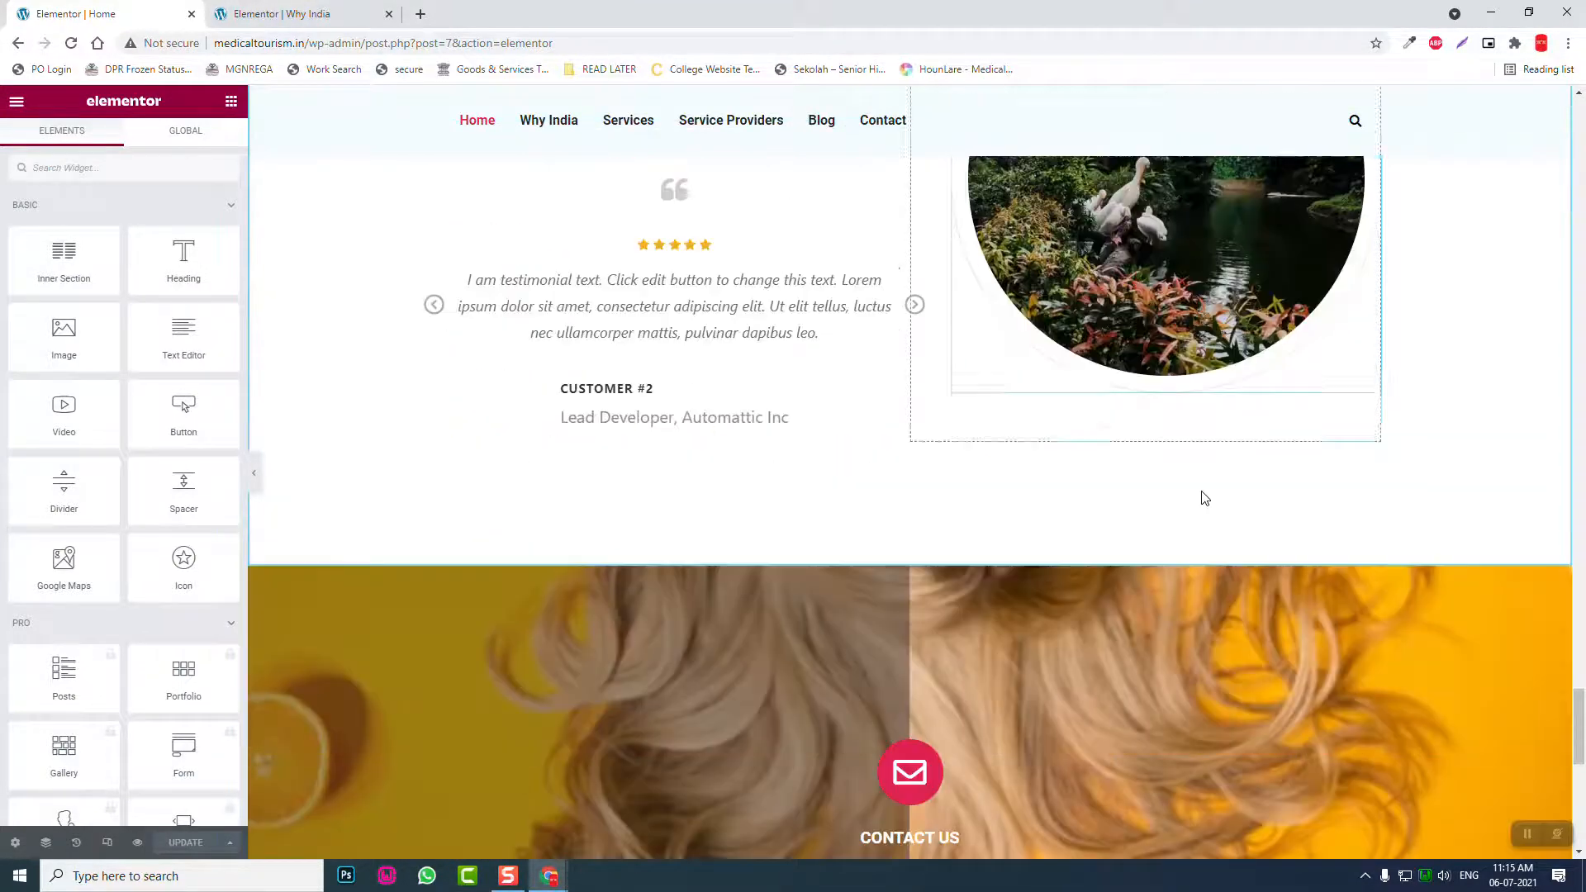
pyautogui.scroll(2, 1204, 498)
pyautogui.scroll(6, 1205, 498)
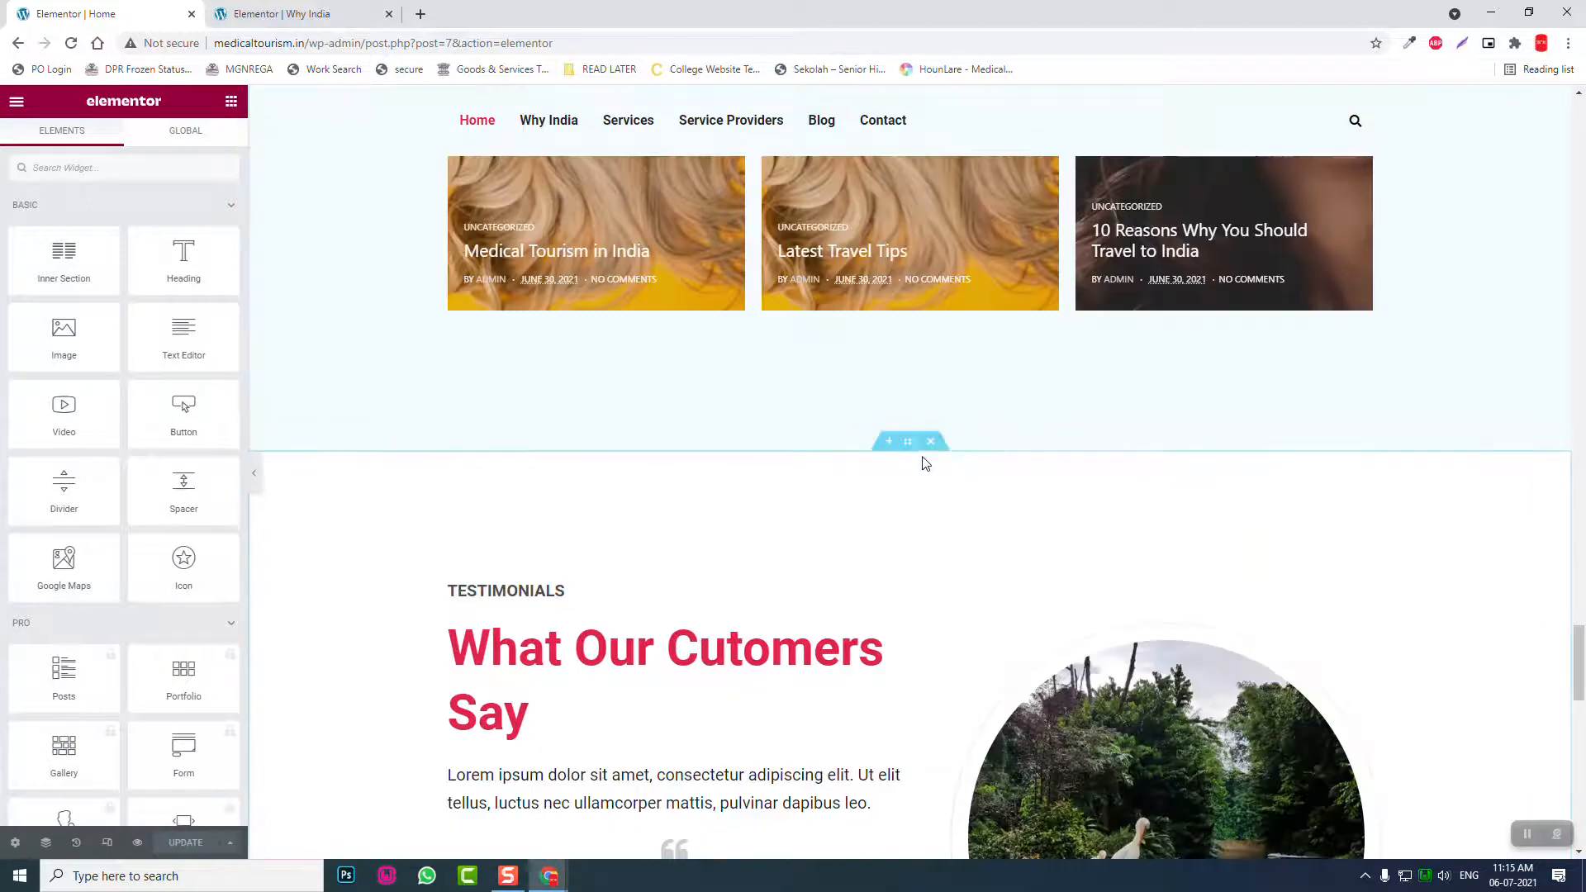
pyautogui.rightClick(907, 449)
pyautogui.click(942, 513)
# Step: Paste the Testimonials section below the Our History section on the Why India page
pyautogui.click(273, 13)
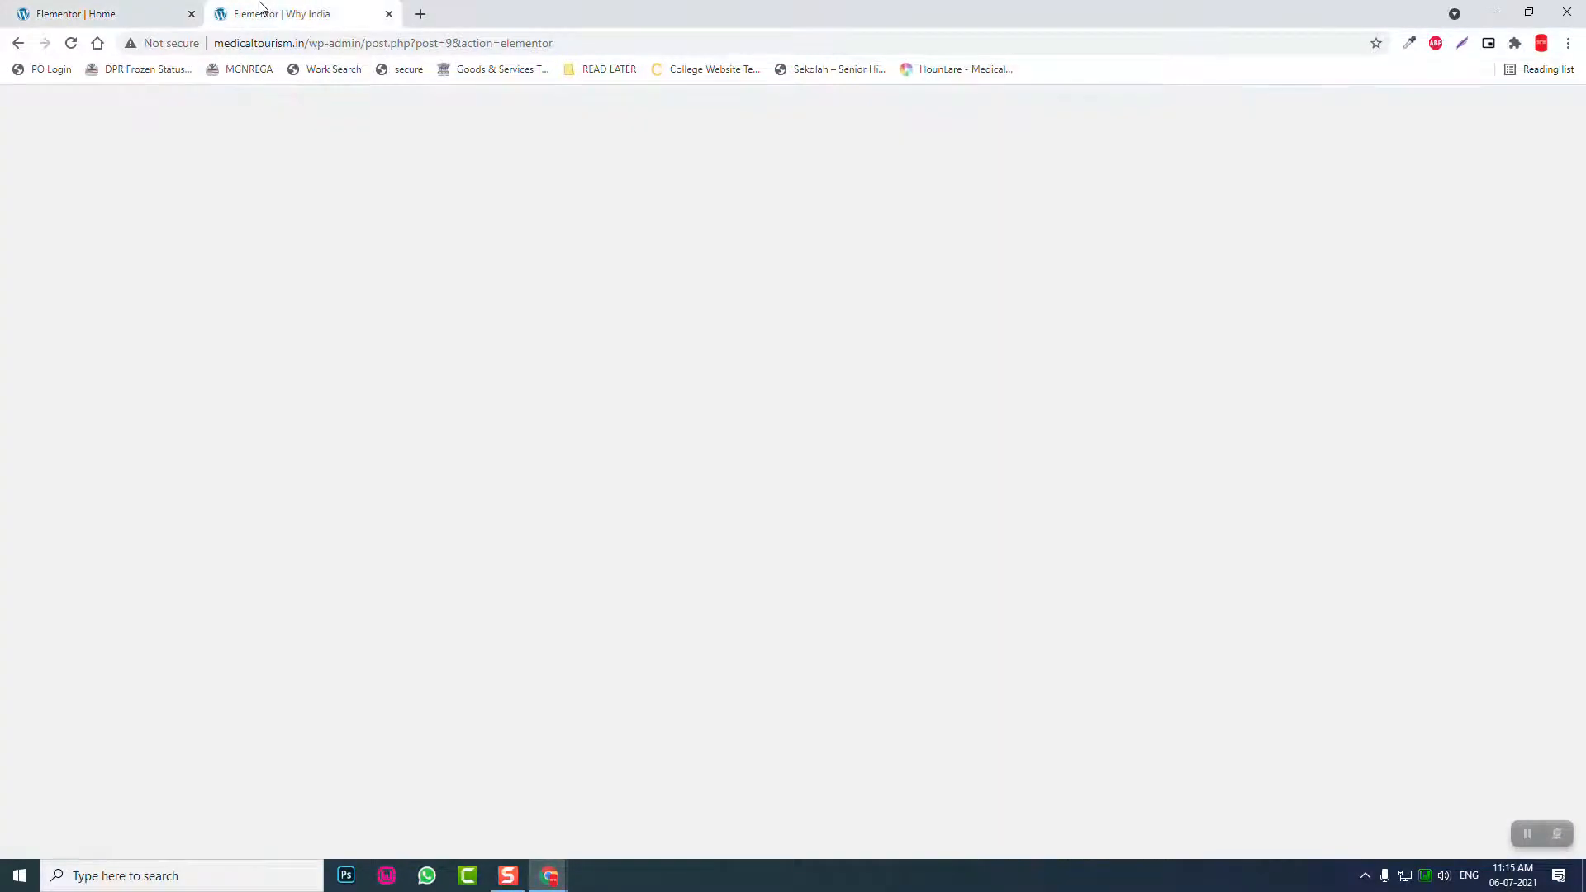
pyautogui.scroll(-5, 1006, 468)
pyautogui.rightClick(1066, 582)
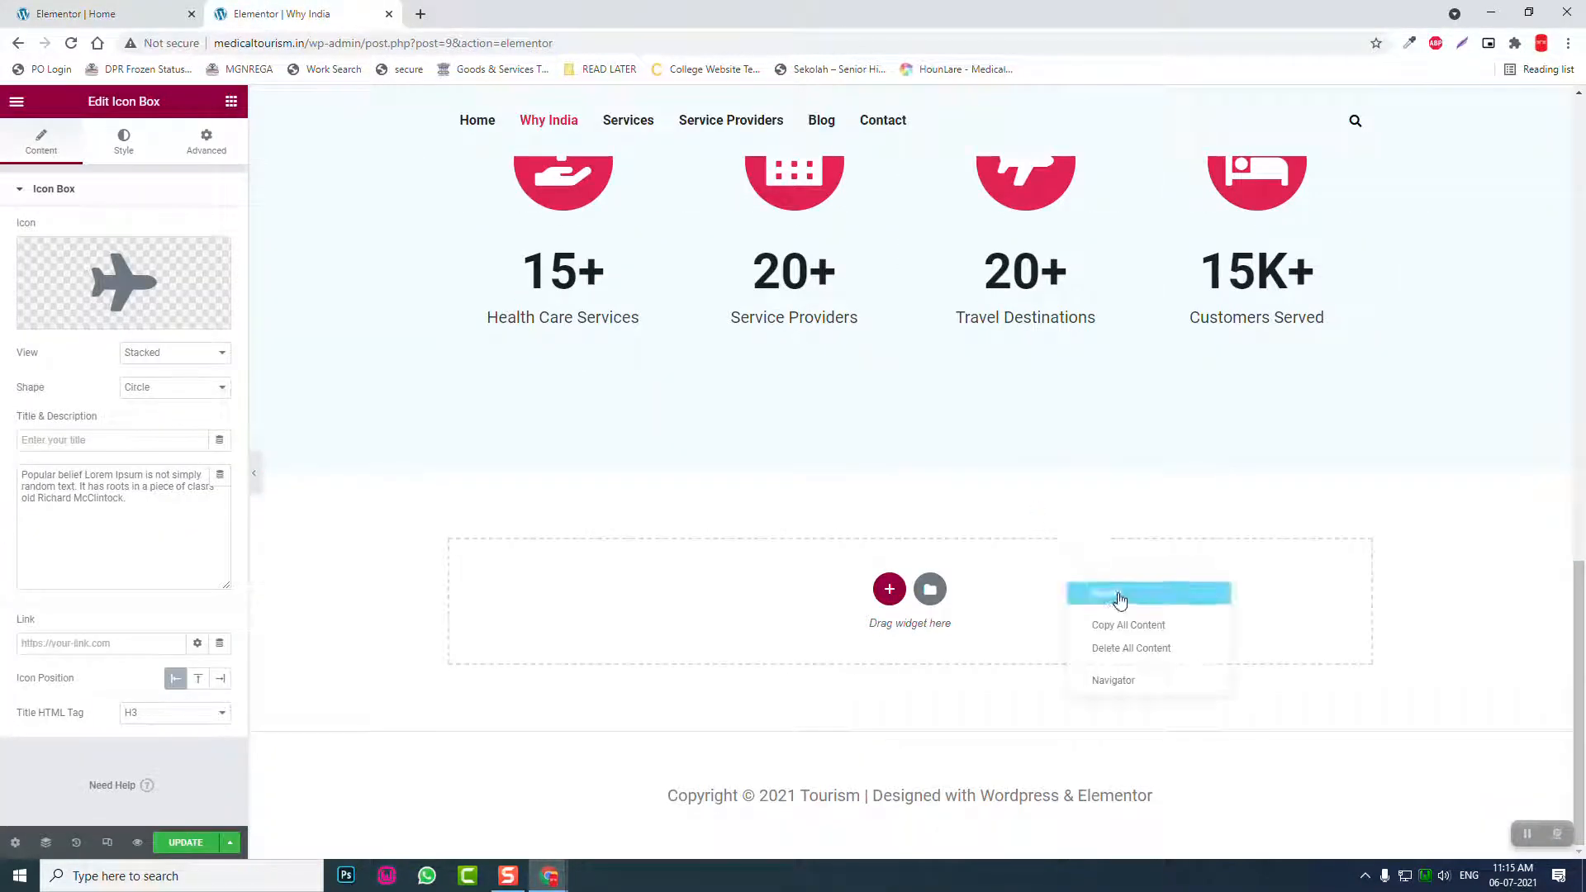
pyautogui.click(1118, 594)
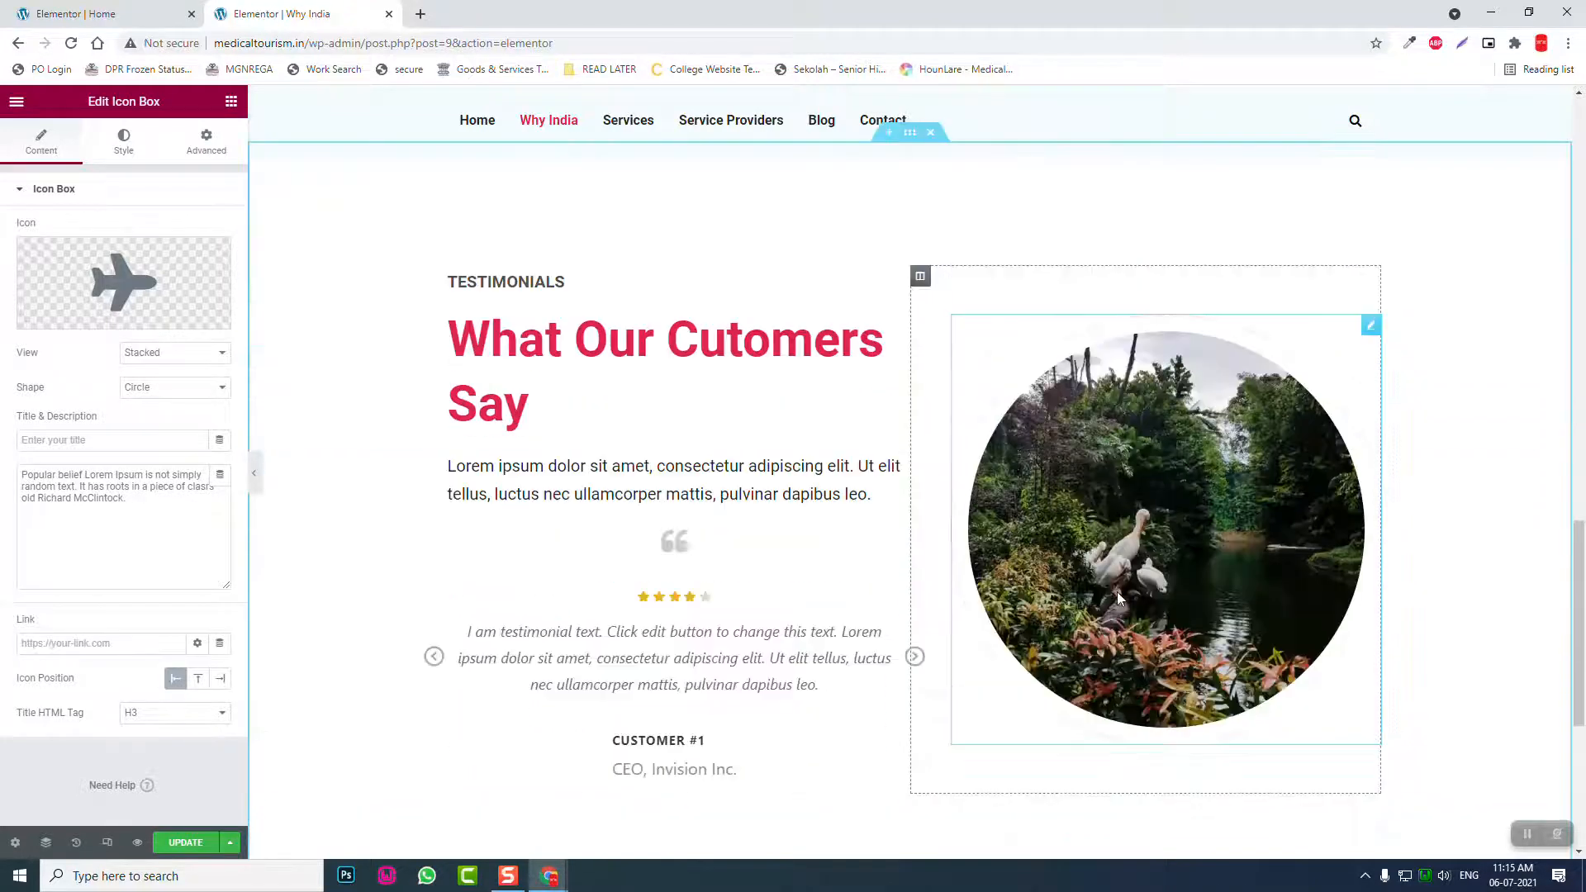
# Step: Copy the Home page's Contact Us section headed "If you have any Queries, Contact Us"
pyautogui.click(82, 13)
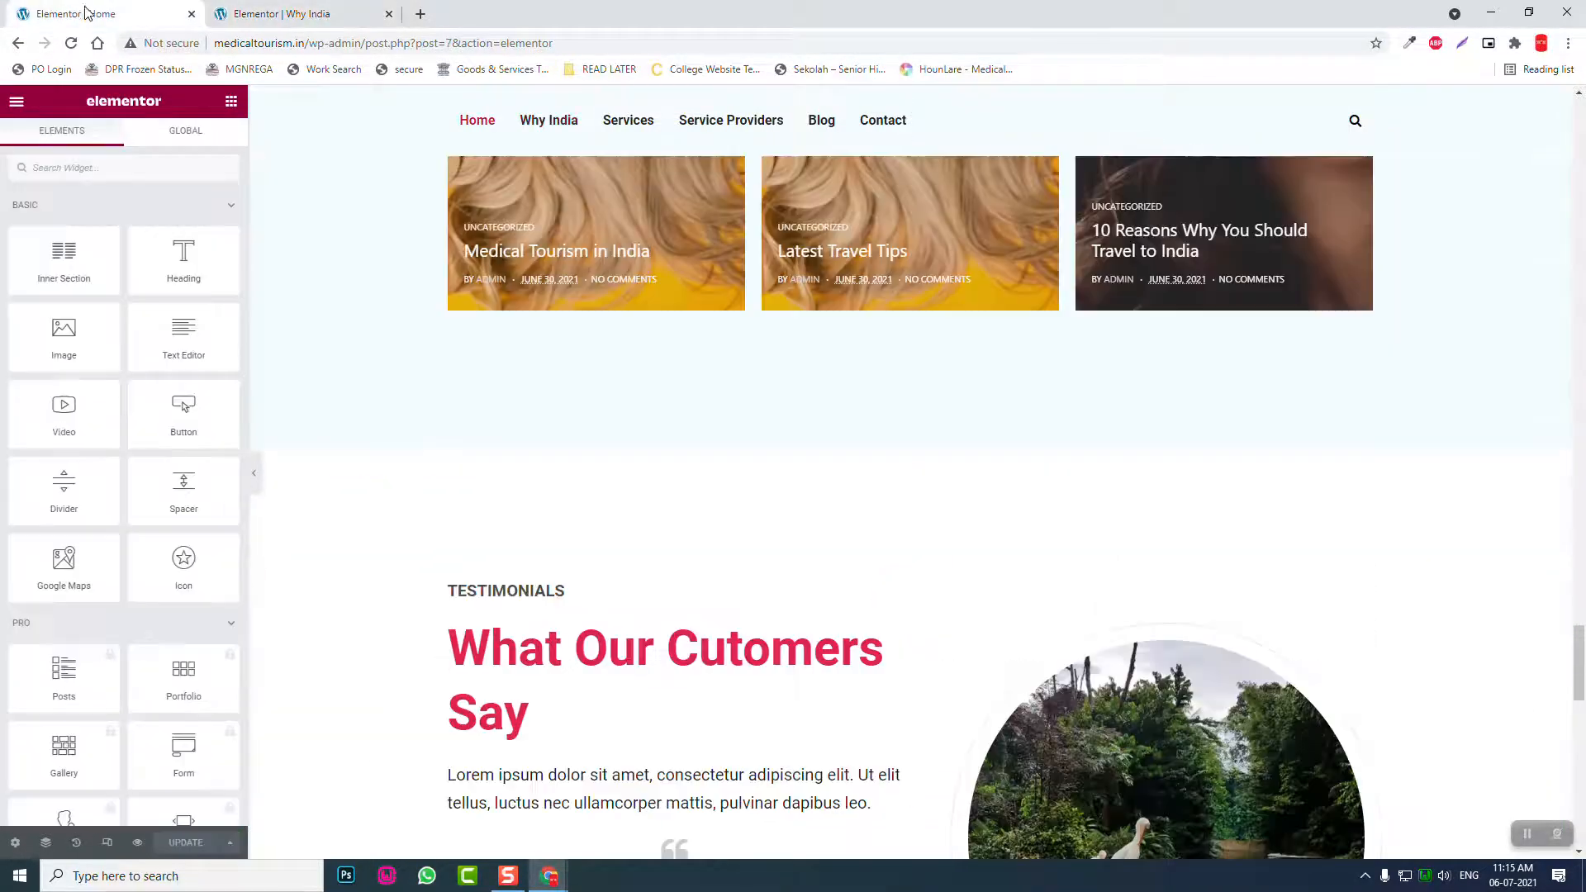
pyautogui.scroll(-10, 971, 566)
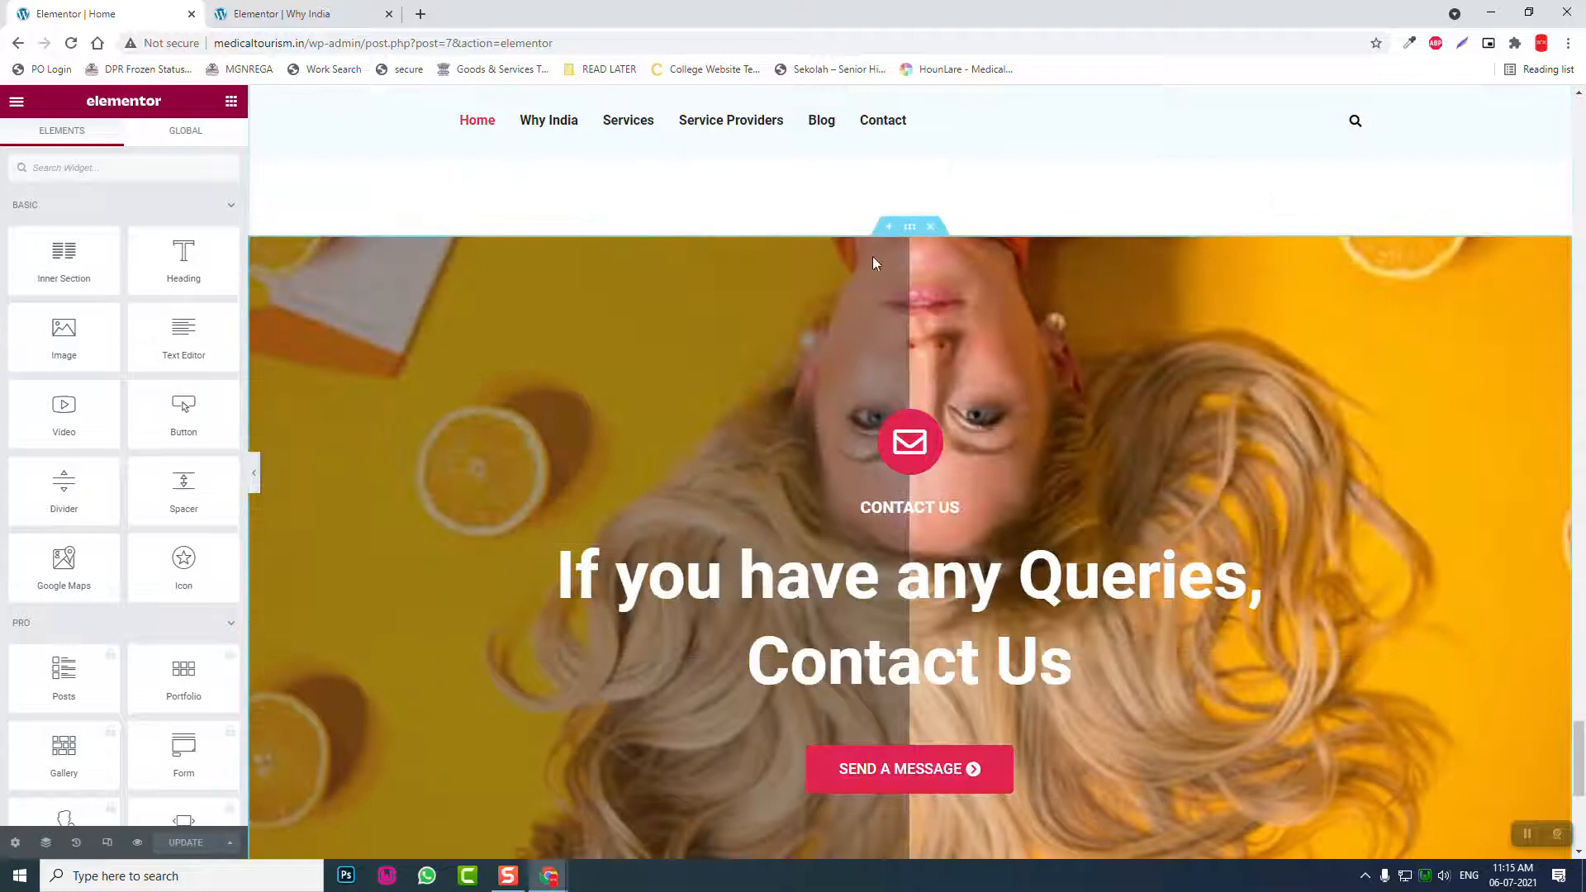
pyautogui.rightClick(912, 236)
pyautogui.click(945, 302)
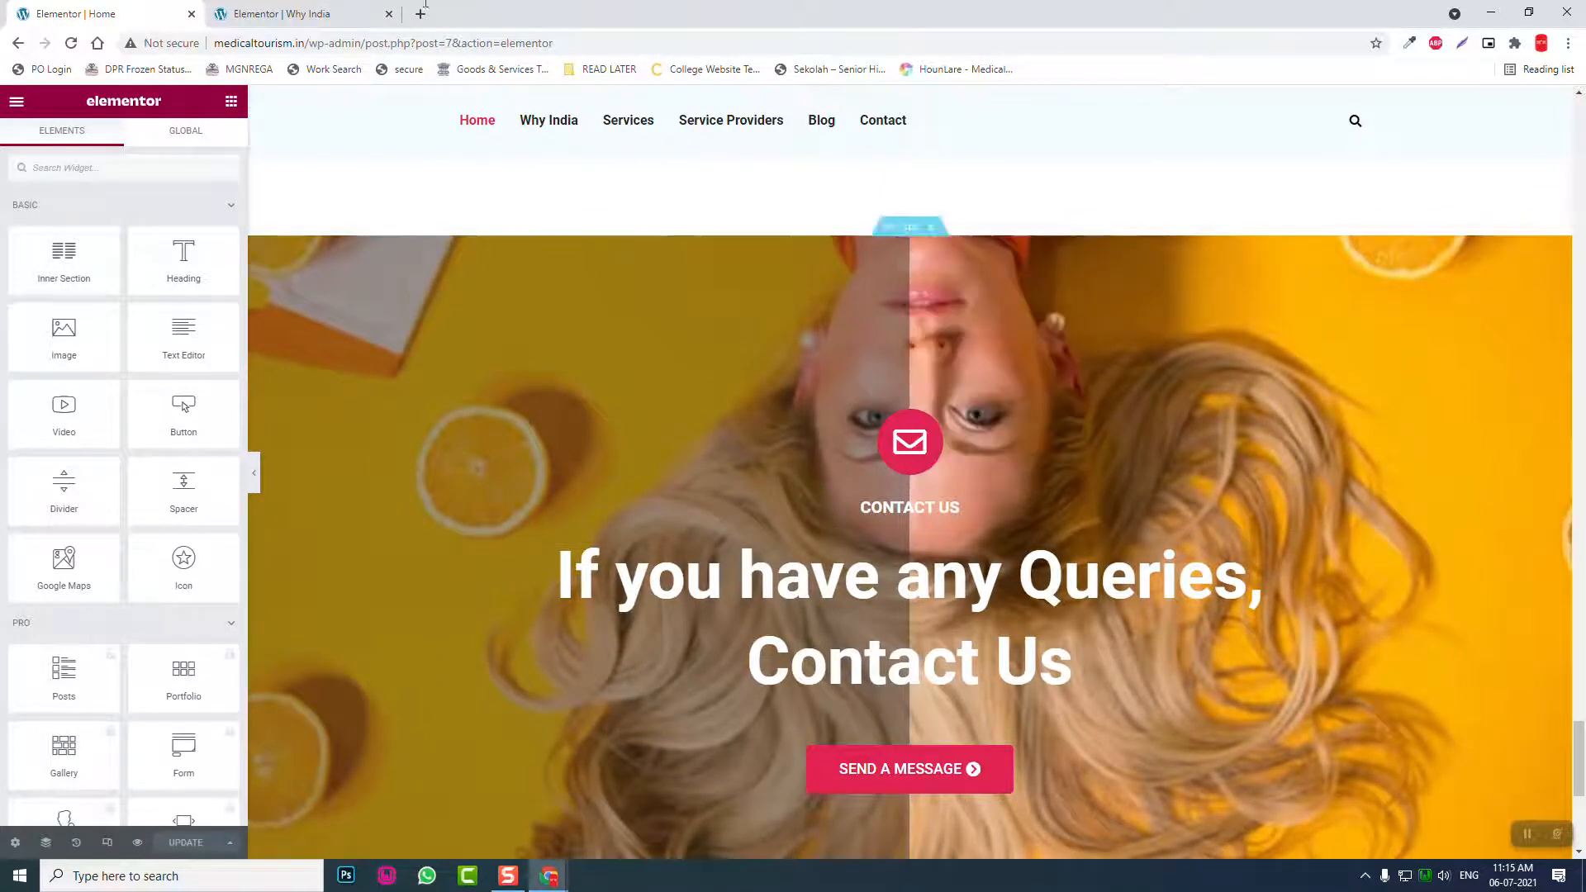
# Step: Paste the Contact Us section below the Testimonials section on the Why India page
pyautogui.click(327, 9)
pyautogui.rightClick(1179, 591)
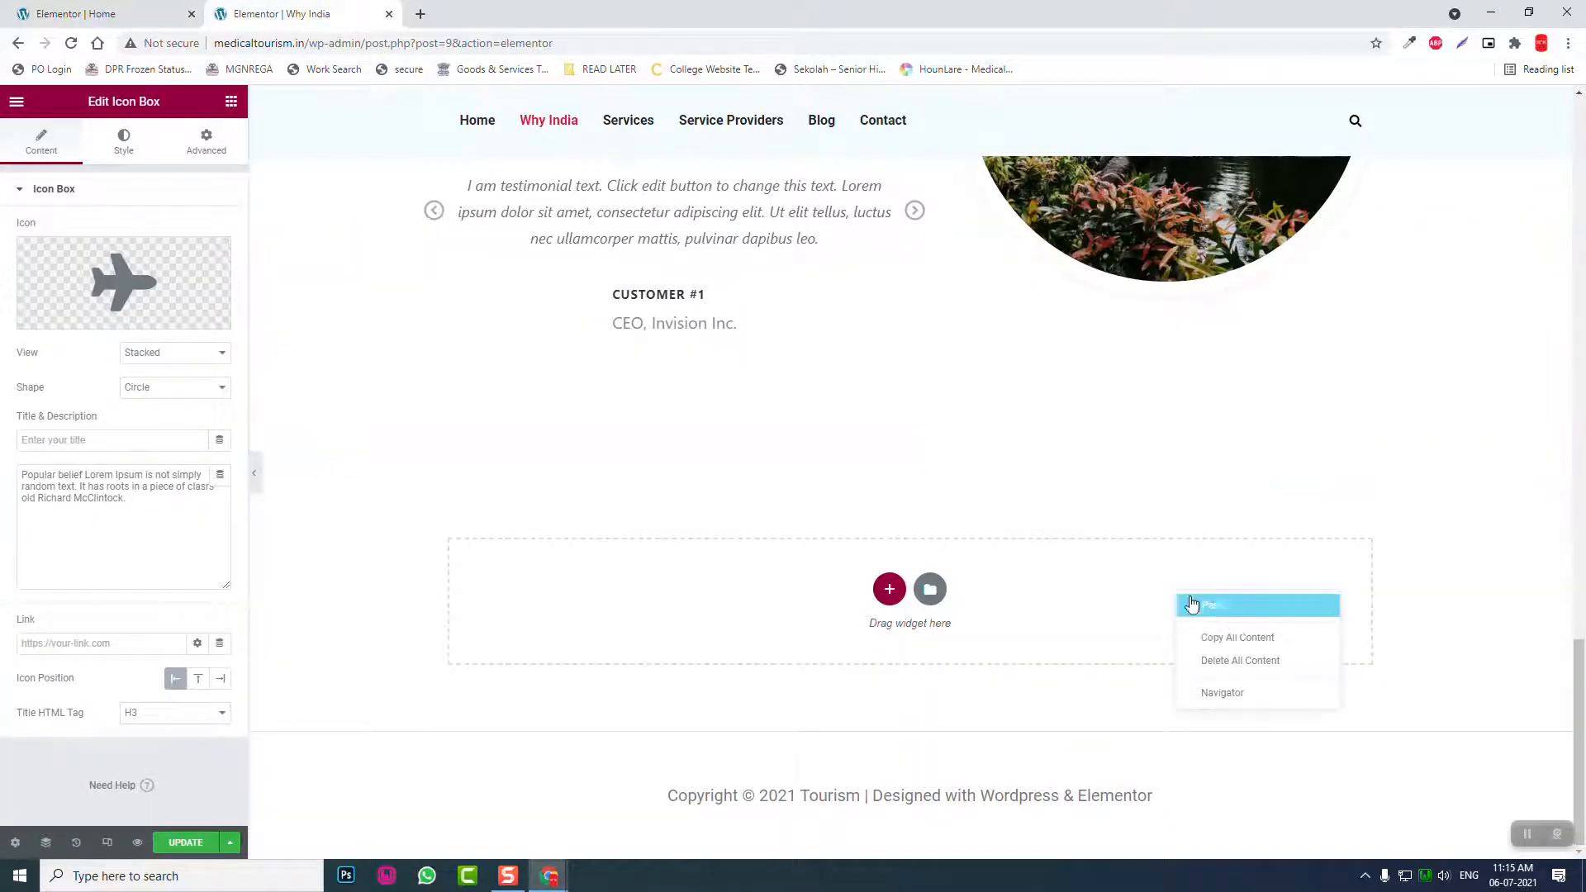
pyautogui.click(1224, 608)
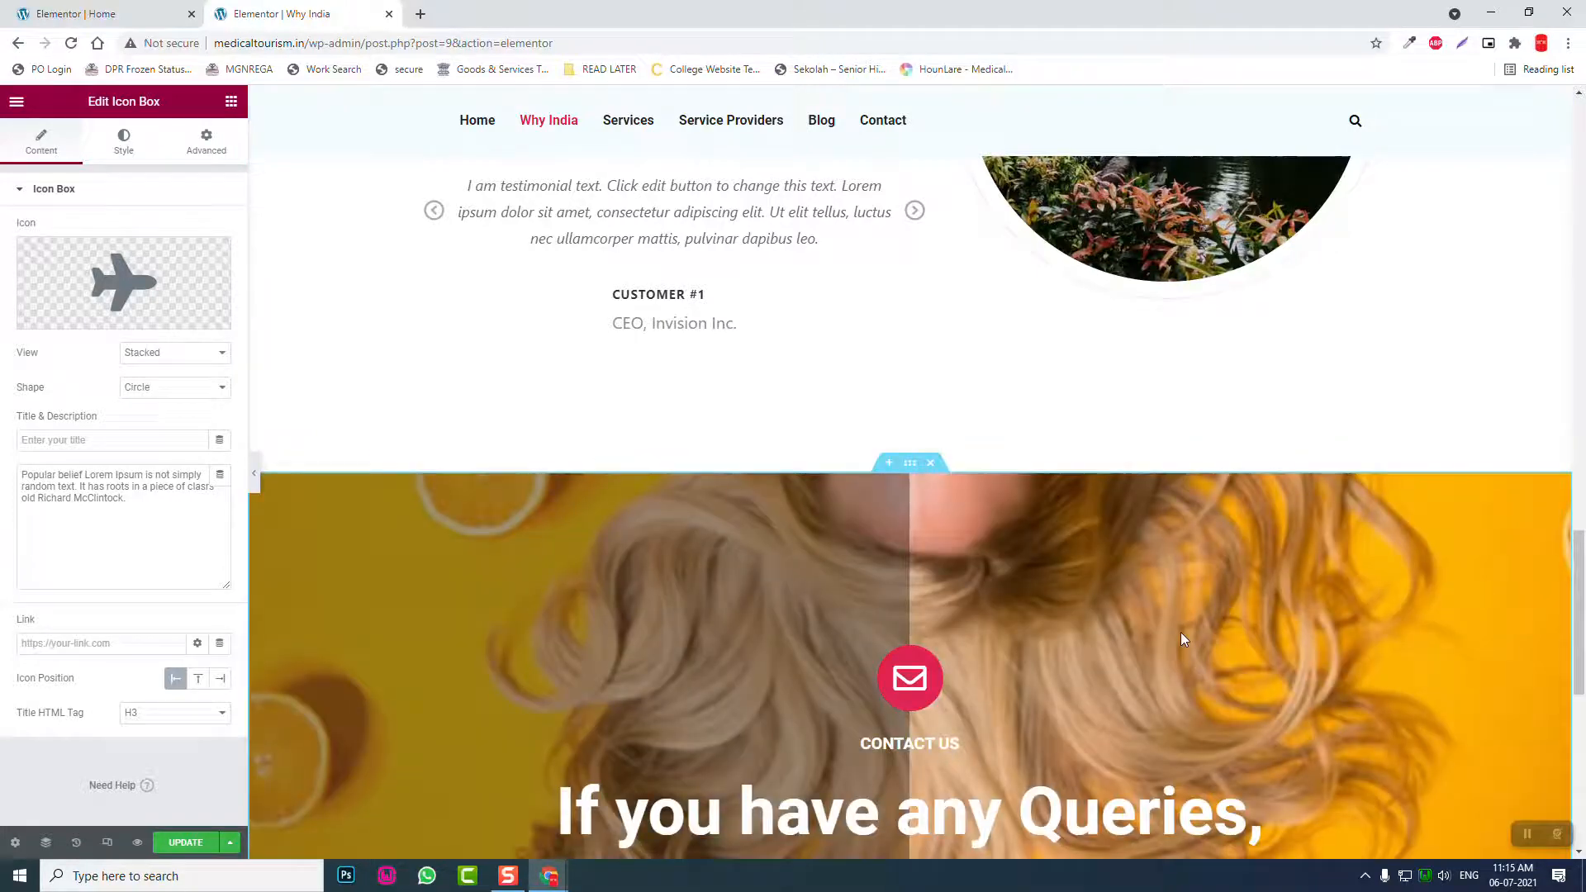
# Step: Title the airplane icon box in the About Medical Tourism section "Fast Booking"
pyautogui.scroll(5, 1193, 558)
pyautogui.scroll(-5, 1187, 558)
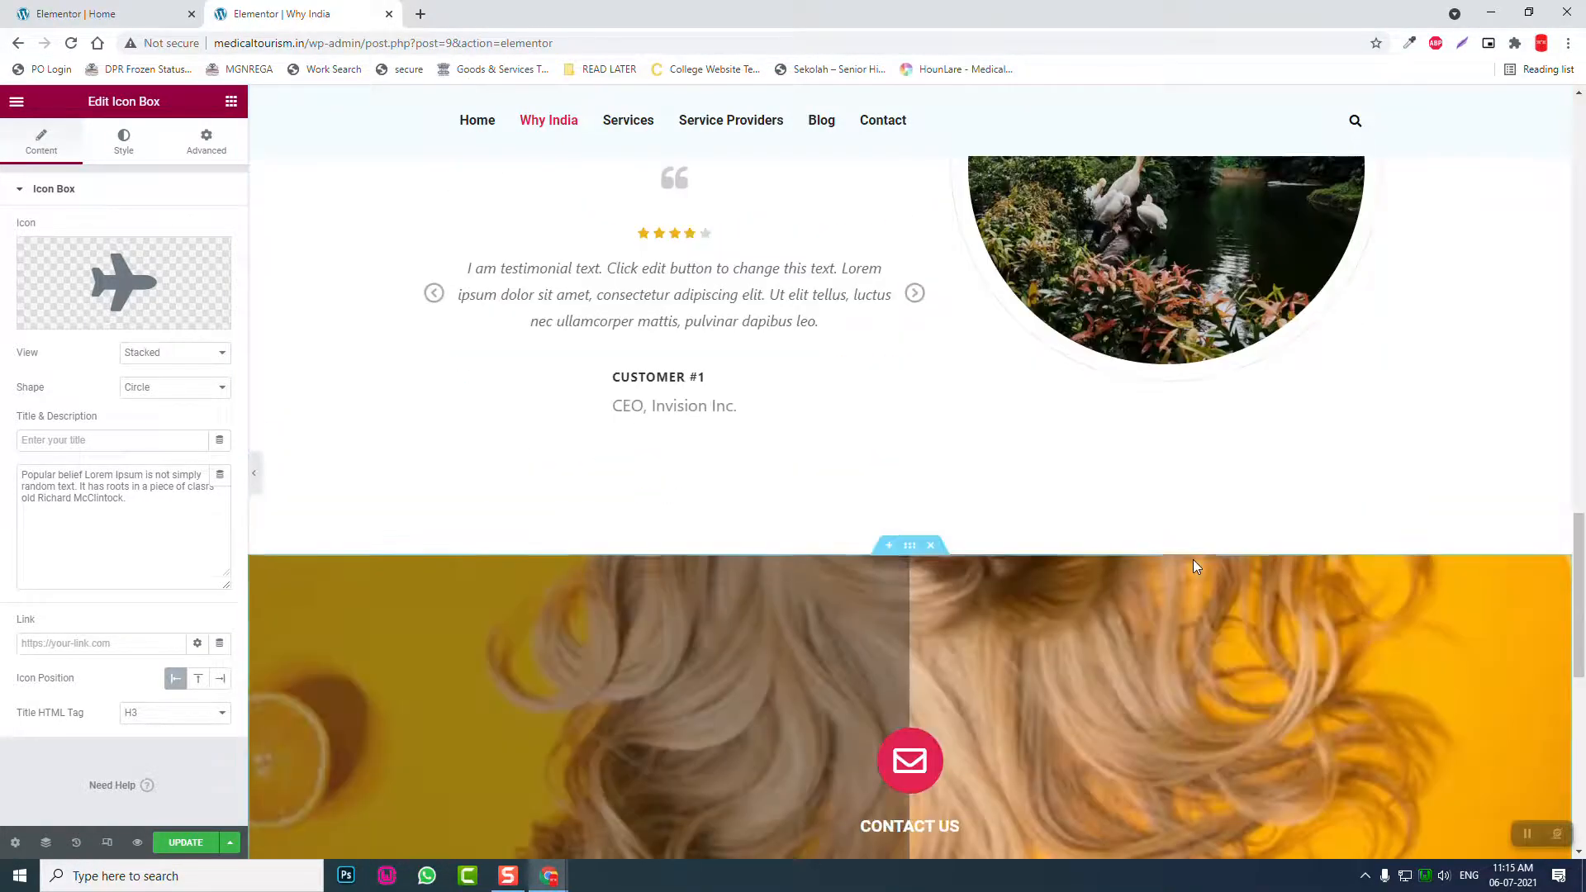
pyautogui.scroll(7, 1192, 558)
pyautogui.scroll(15, 1174, 526)
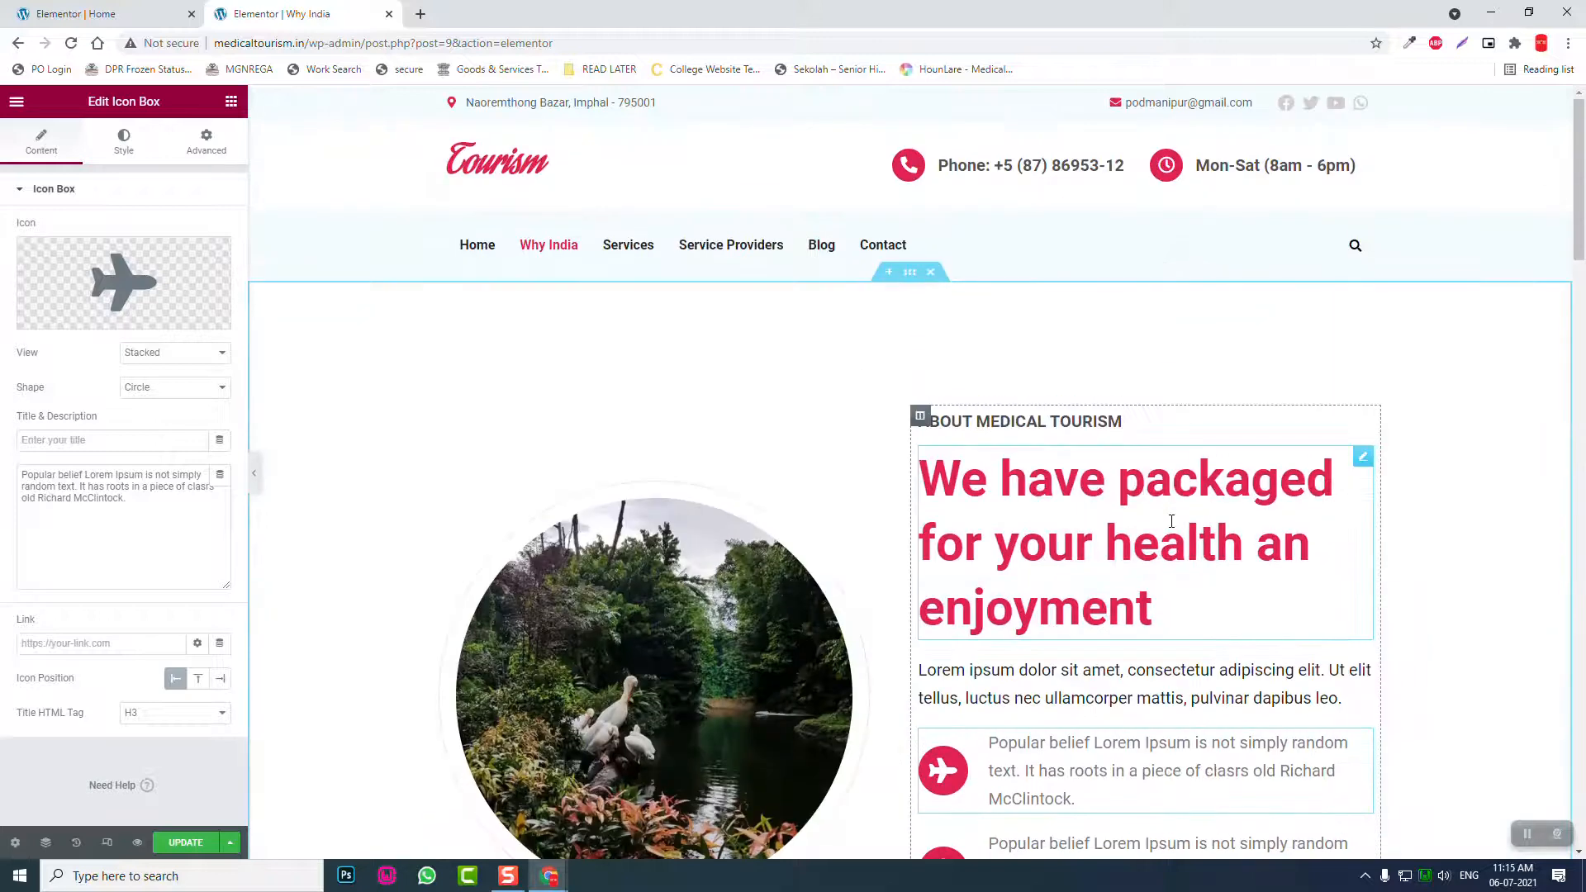
pyautogui.scroll(-8, 1171, 521)
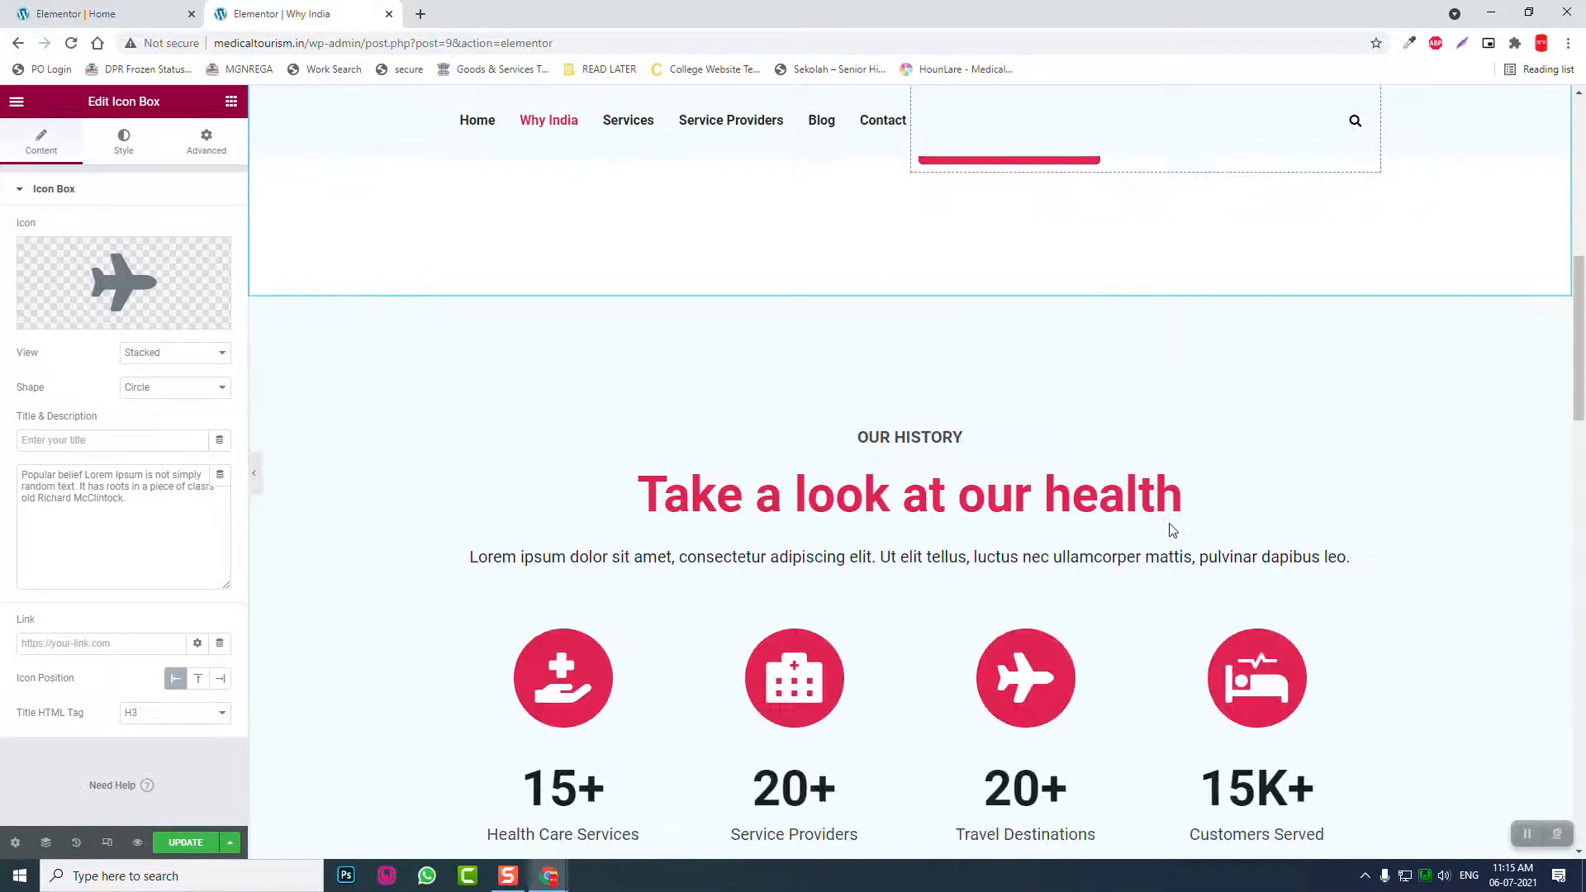
pyautogui.scroll(5, 1170, 524)
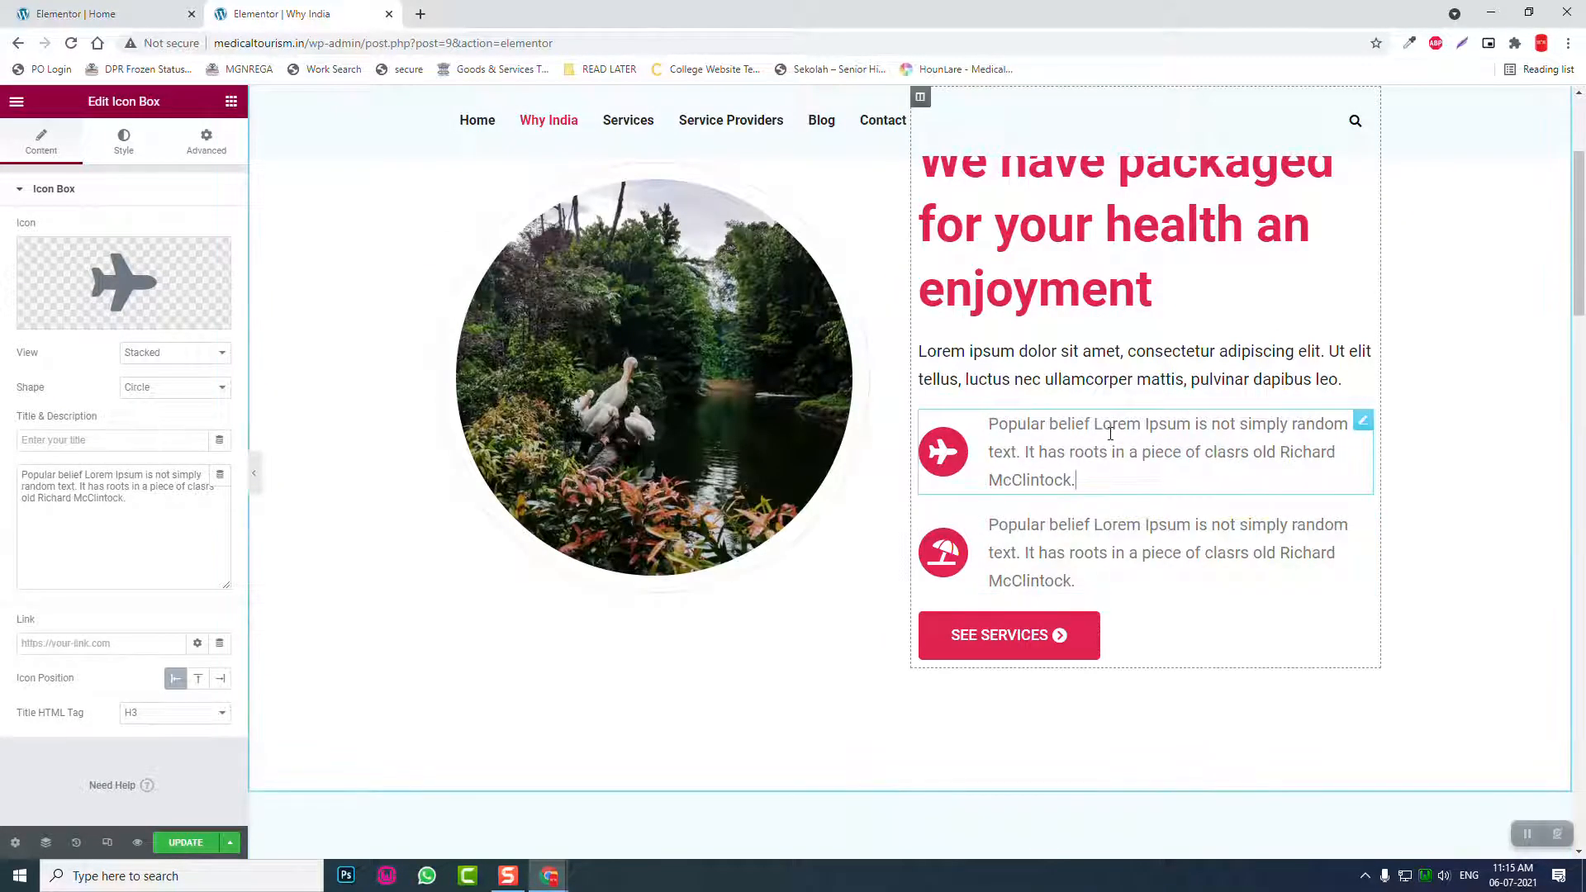
pyautogui.click(91, 440)
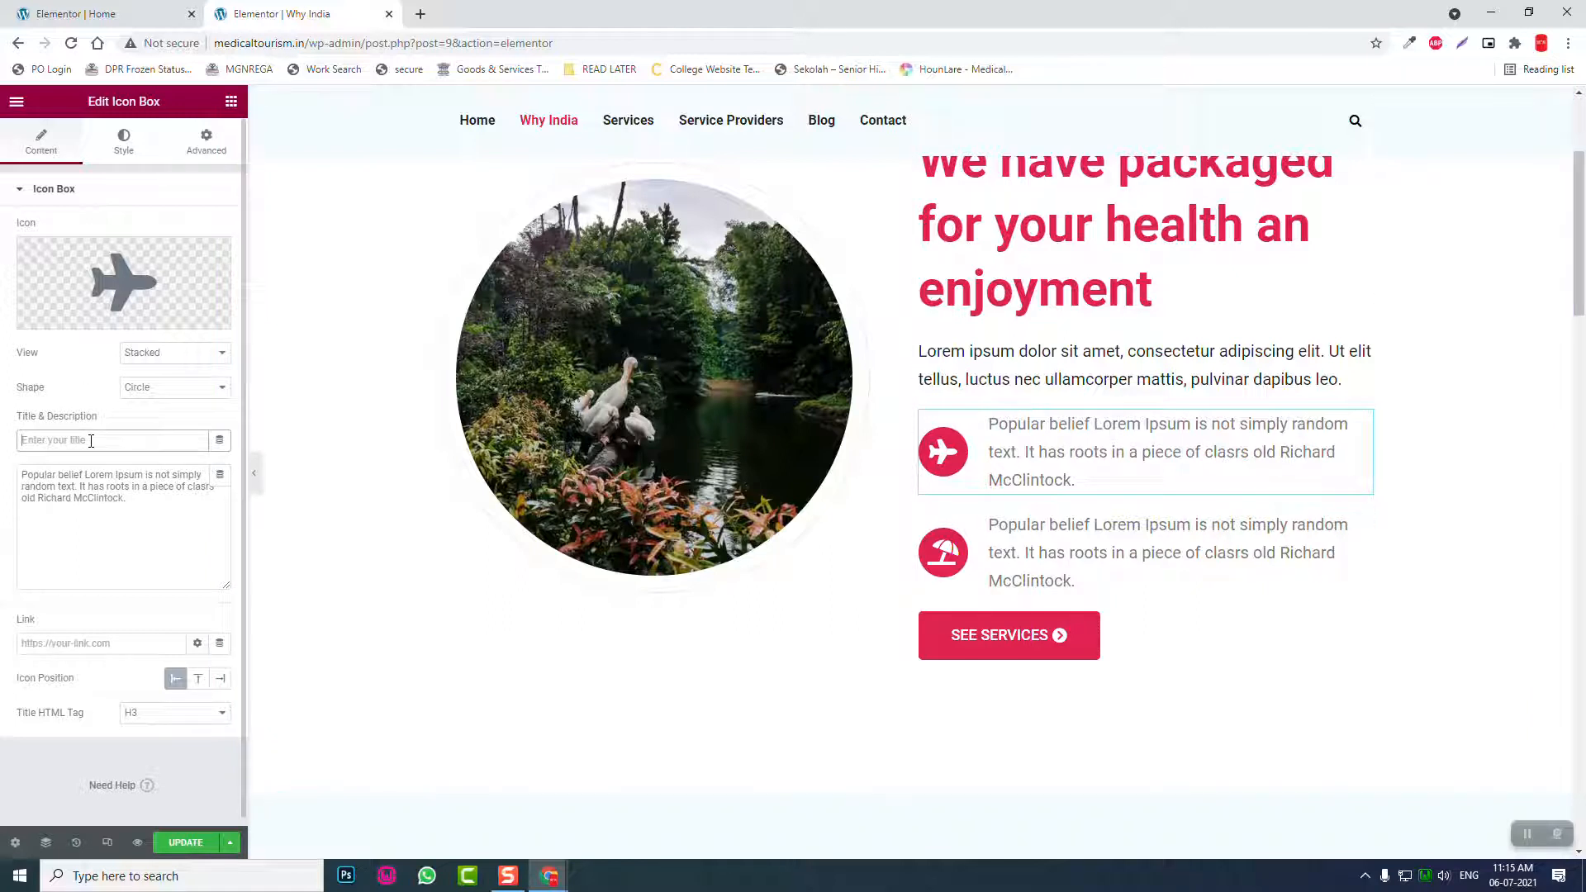
pyautogui.write('Fast')
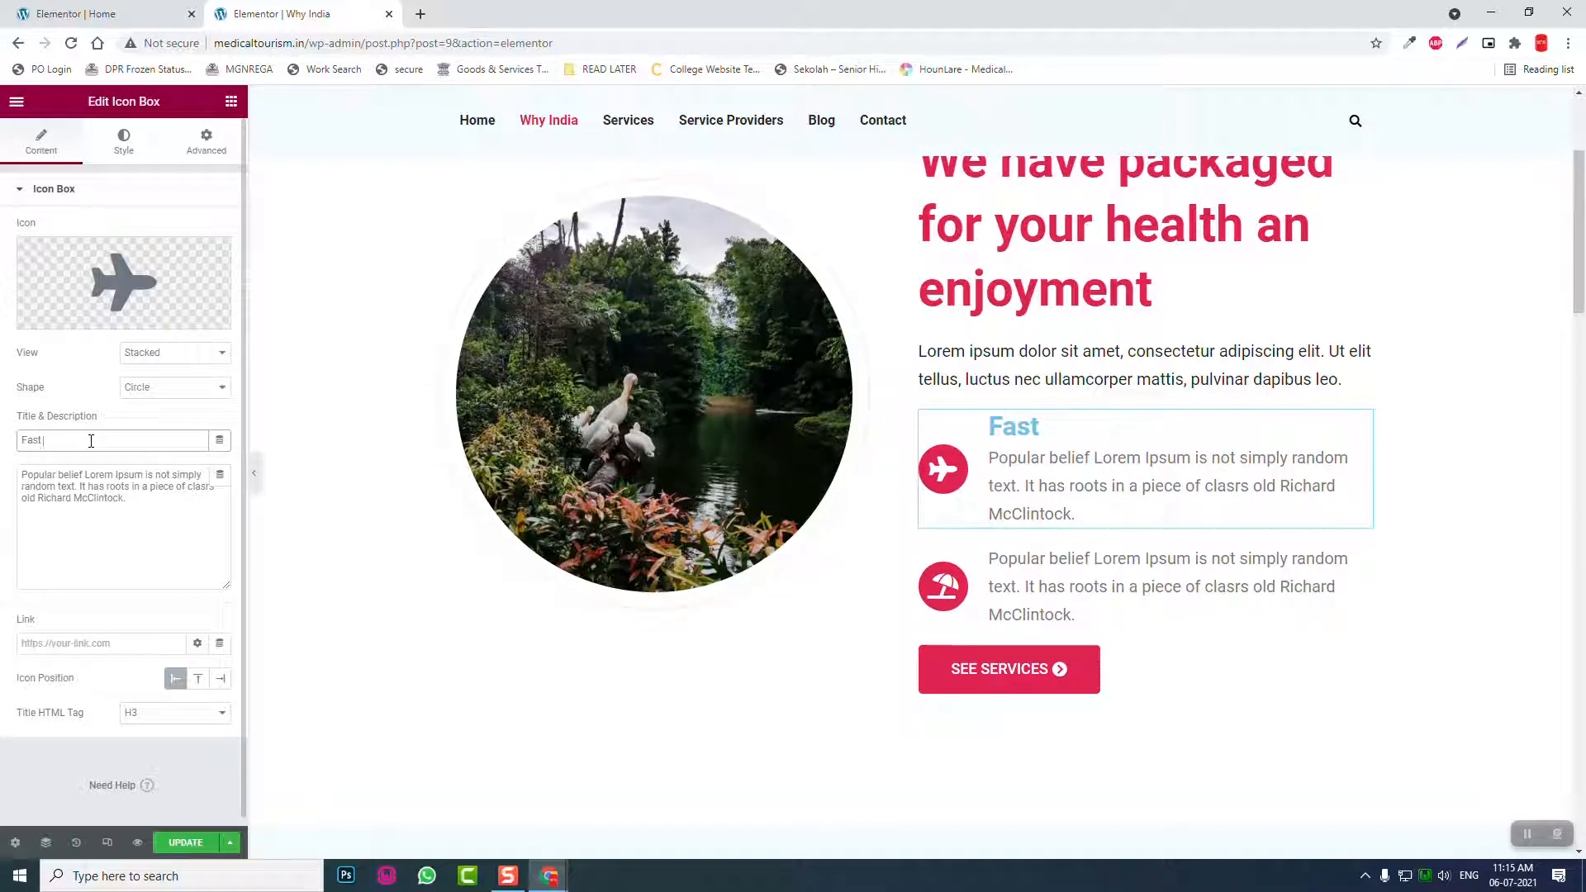
pyautogui.write(' Booking')
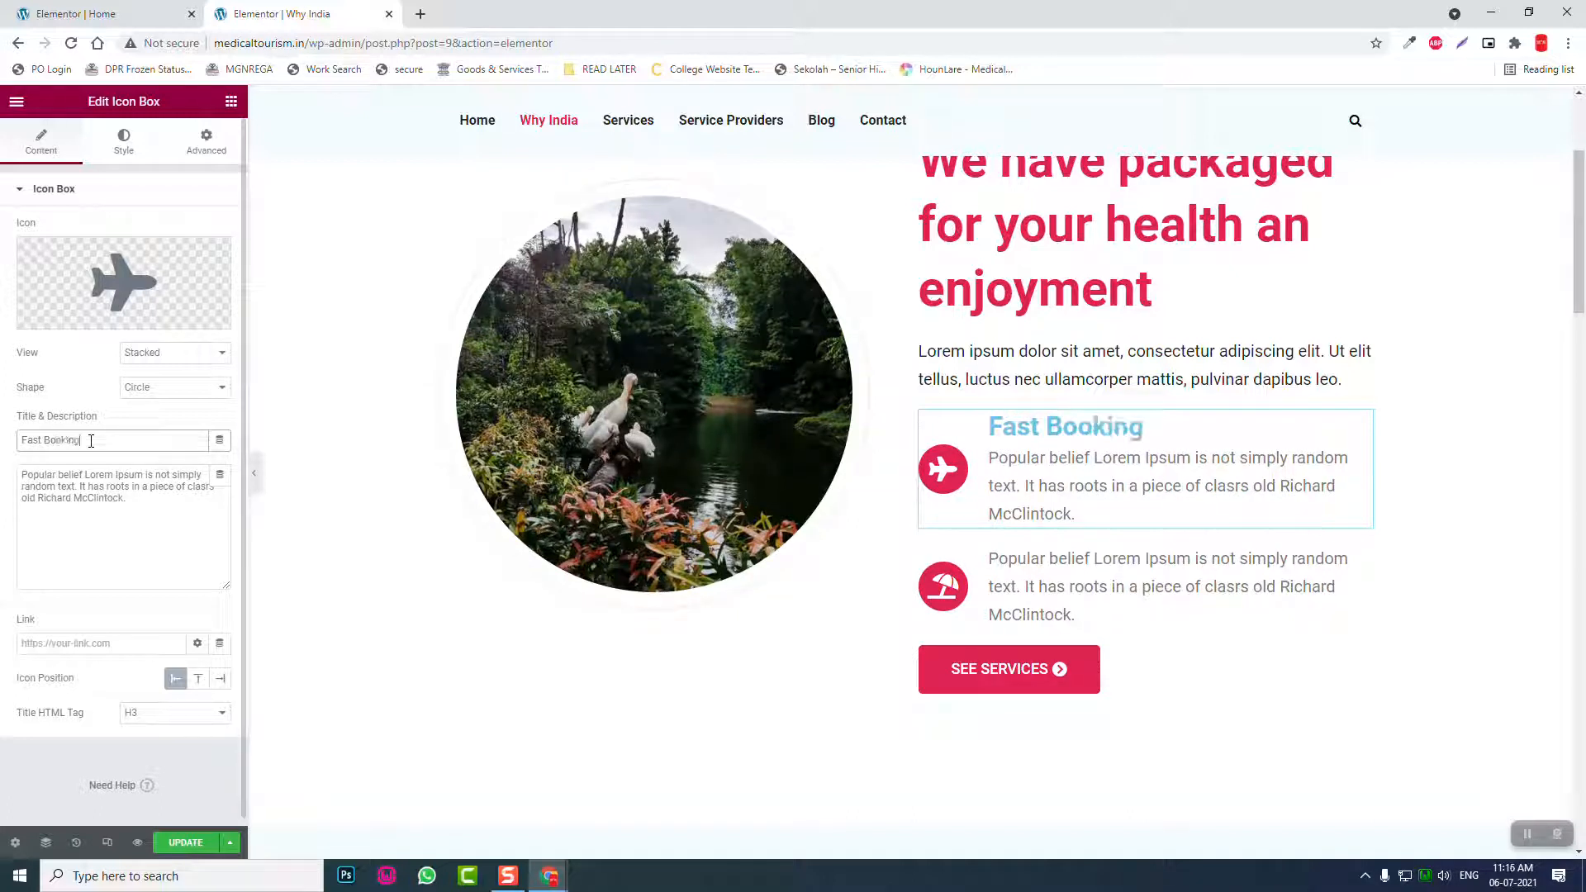
# Step: Set the Fast Booking title's font size to 20 px and its colour to near-black
pyautogui.click(128, 156)
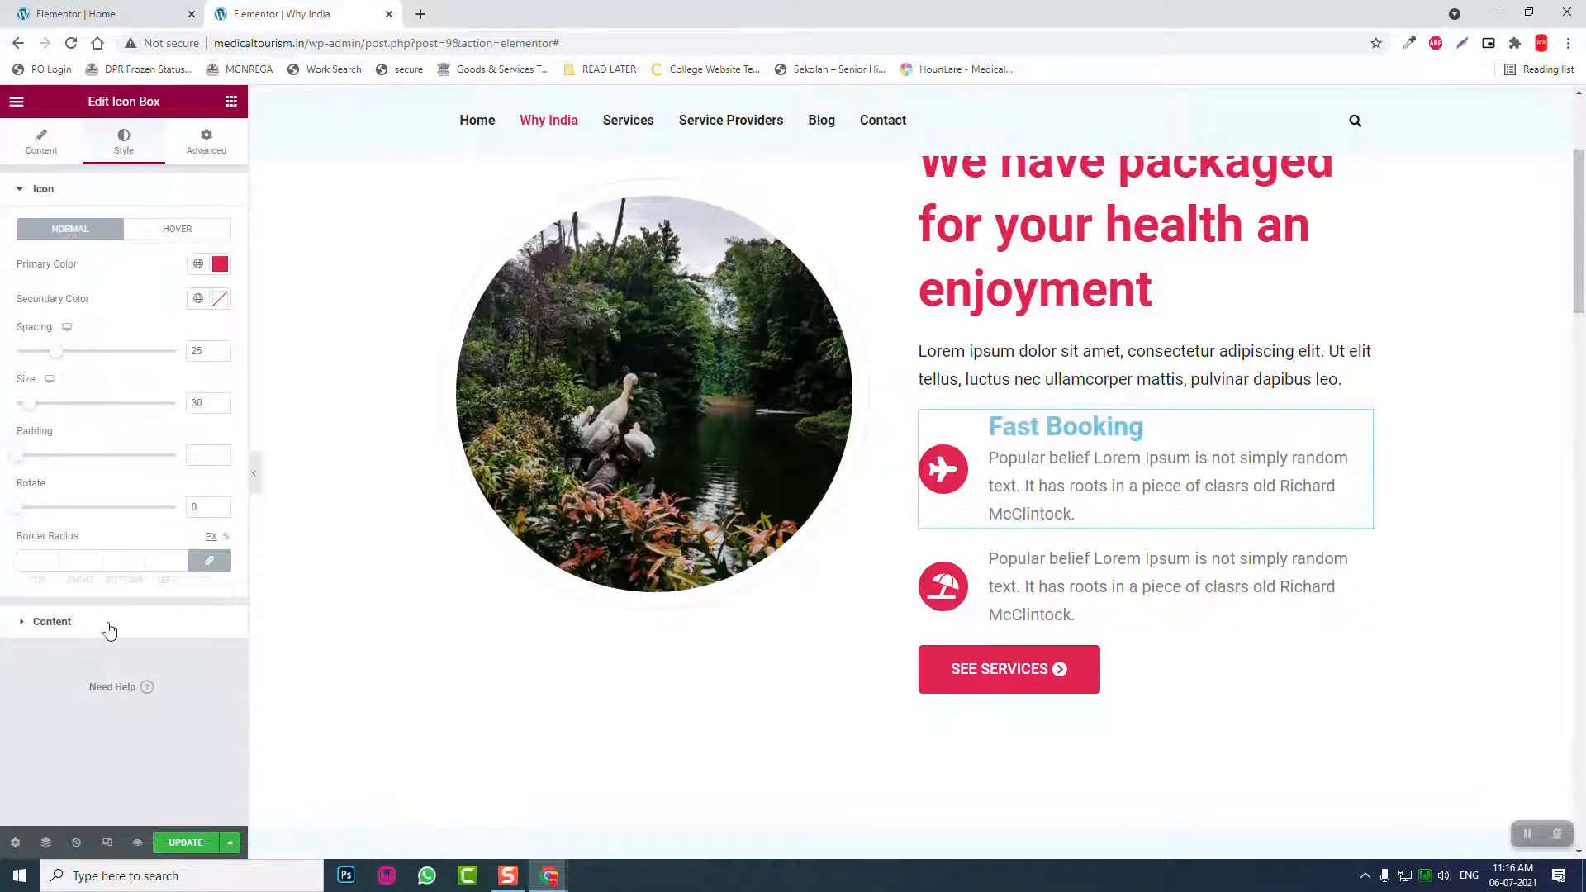
pyautogui.click(120, 626)
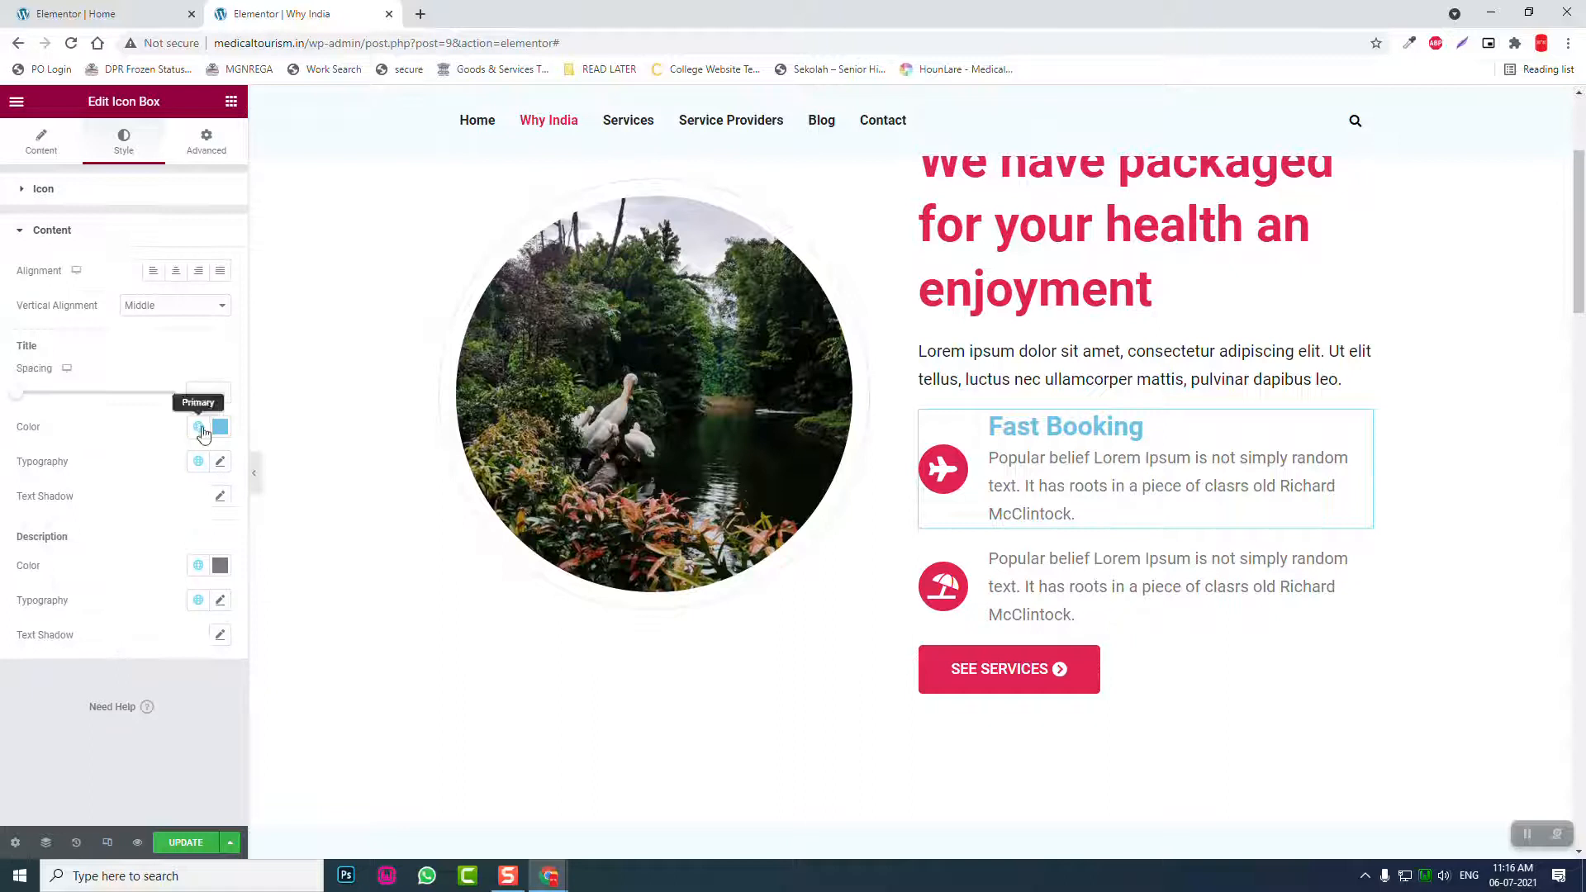
pyautogui.click(219, 426)
pyautogui.click(48, 551)
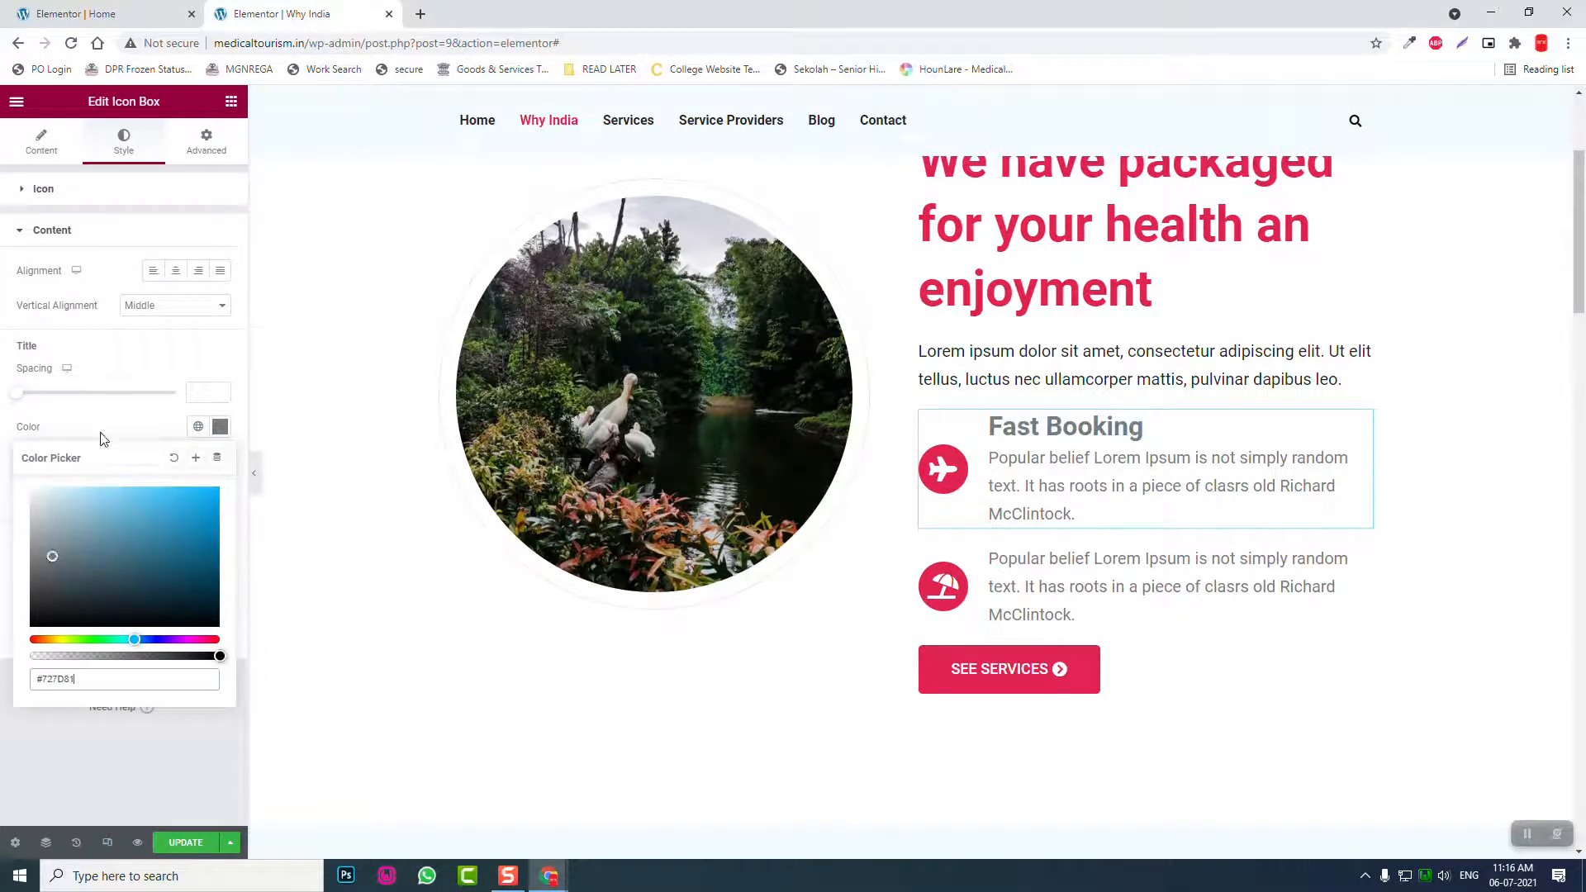
pyautogui.click(107, 438)
pyautogui.click(221, 465)
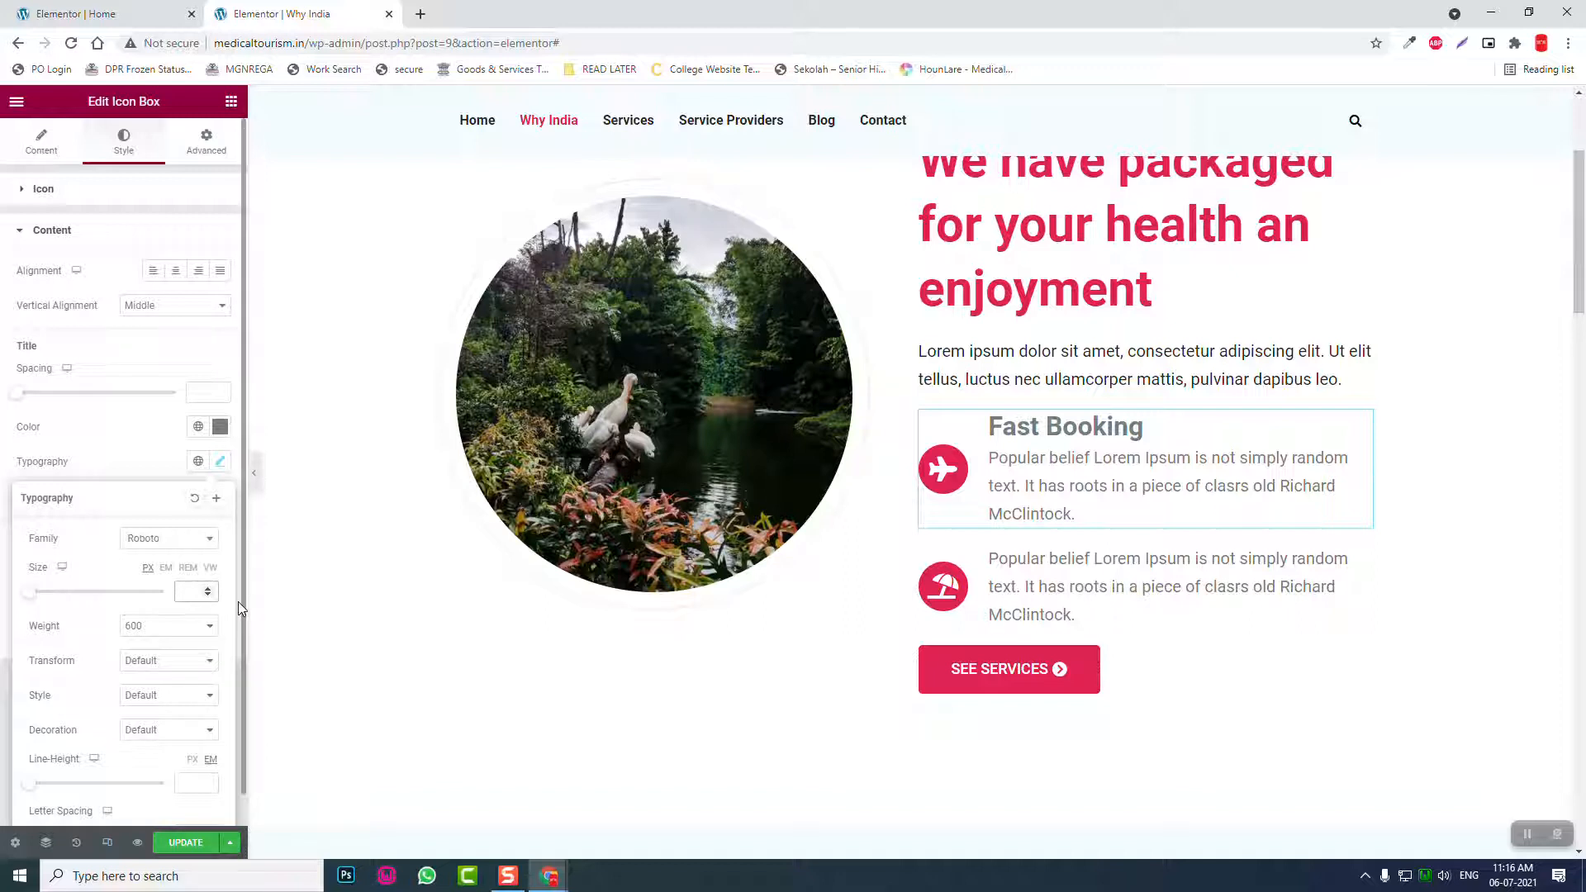
pyautogui.write('20')
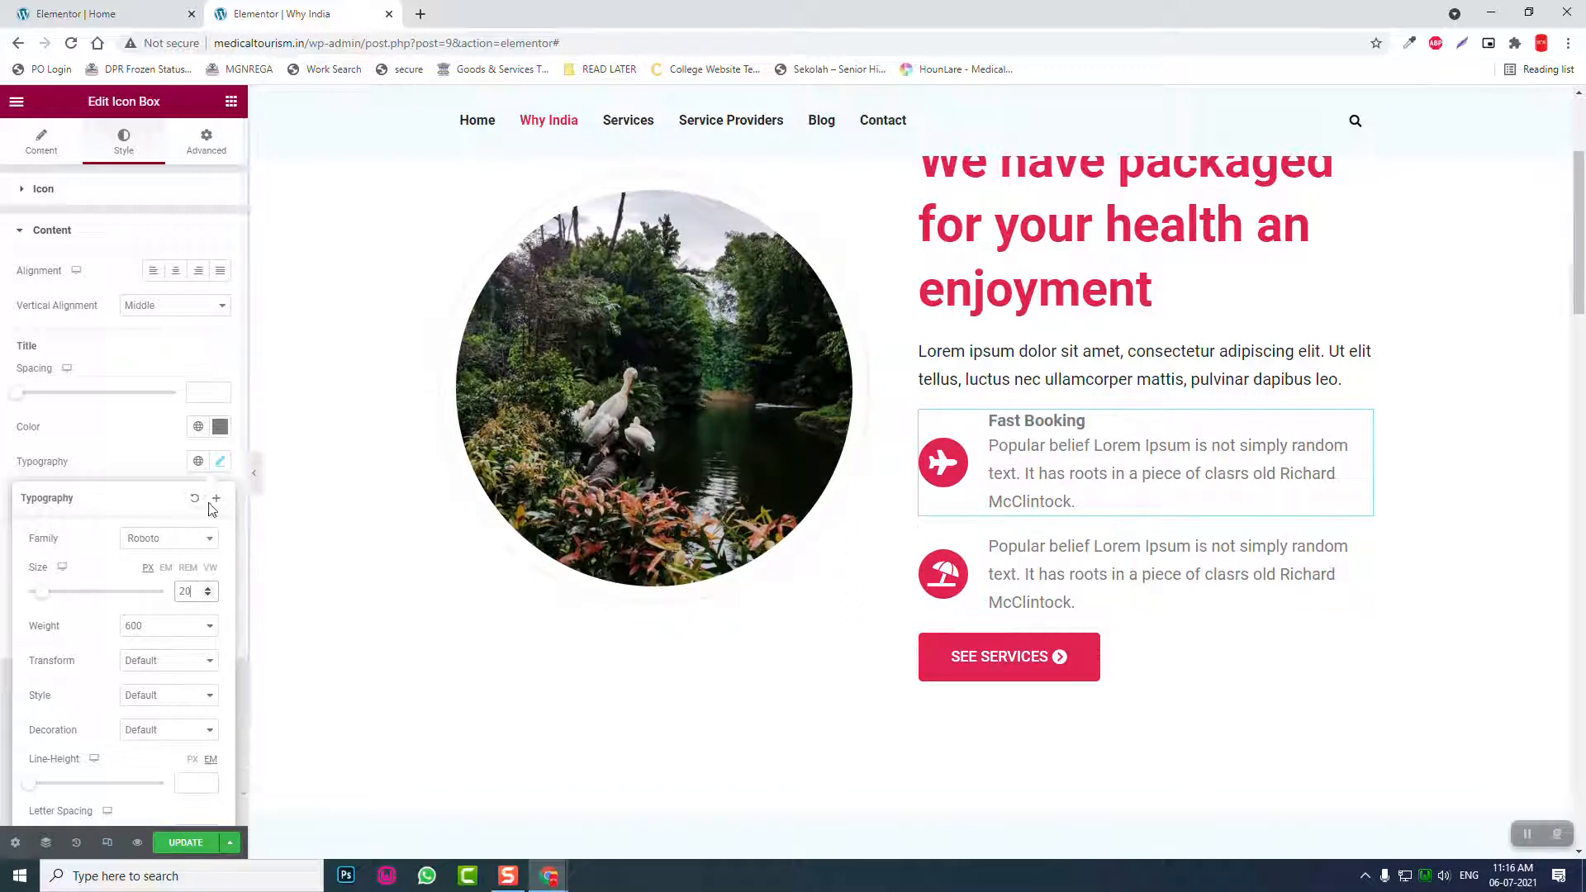
pyautogui.click(220, 427)
pyautogui.click(42, 600)
pyautogui.click(136, 424)
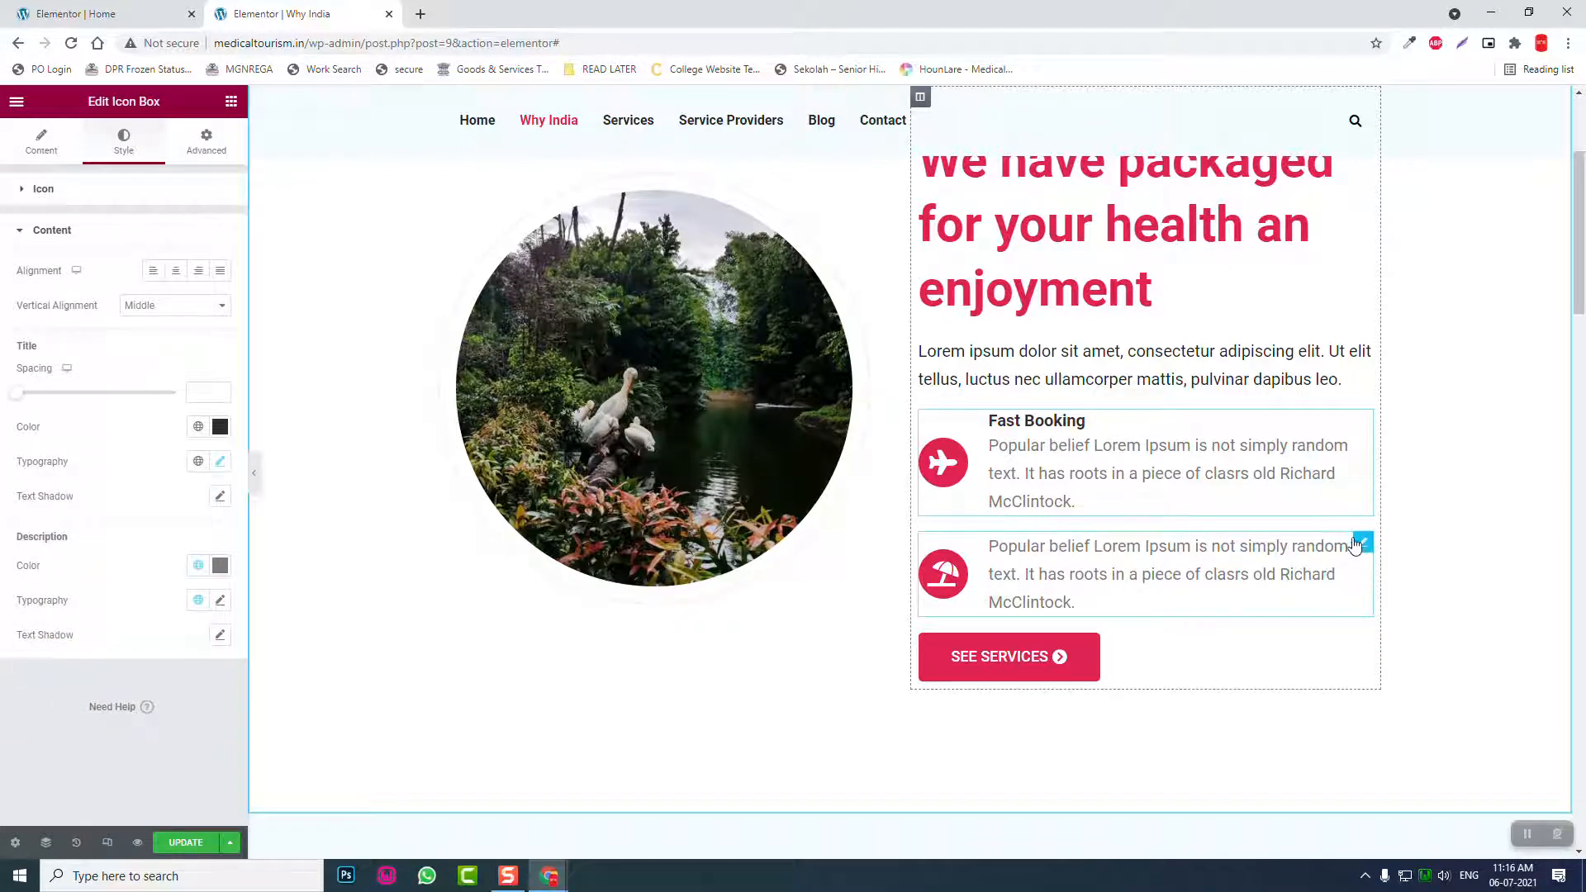
# Step: Title the umbrella icon box below Fast Booking "Certfied Health Care Services"
pyautogui.click(1283, 558)
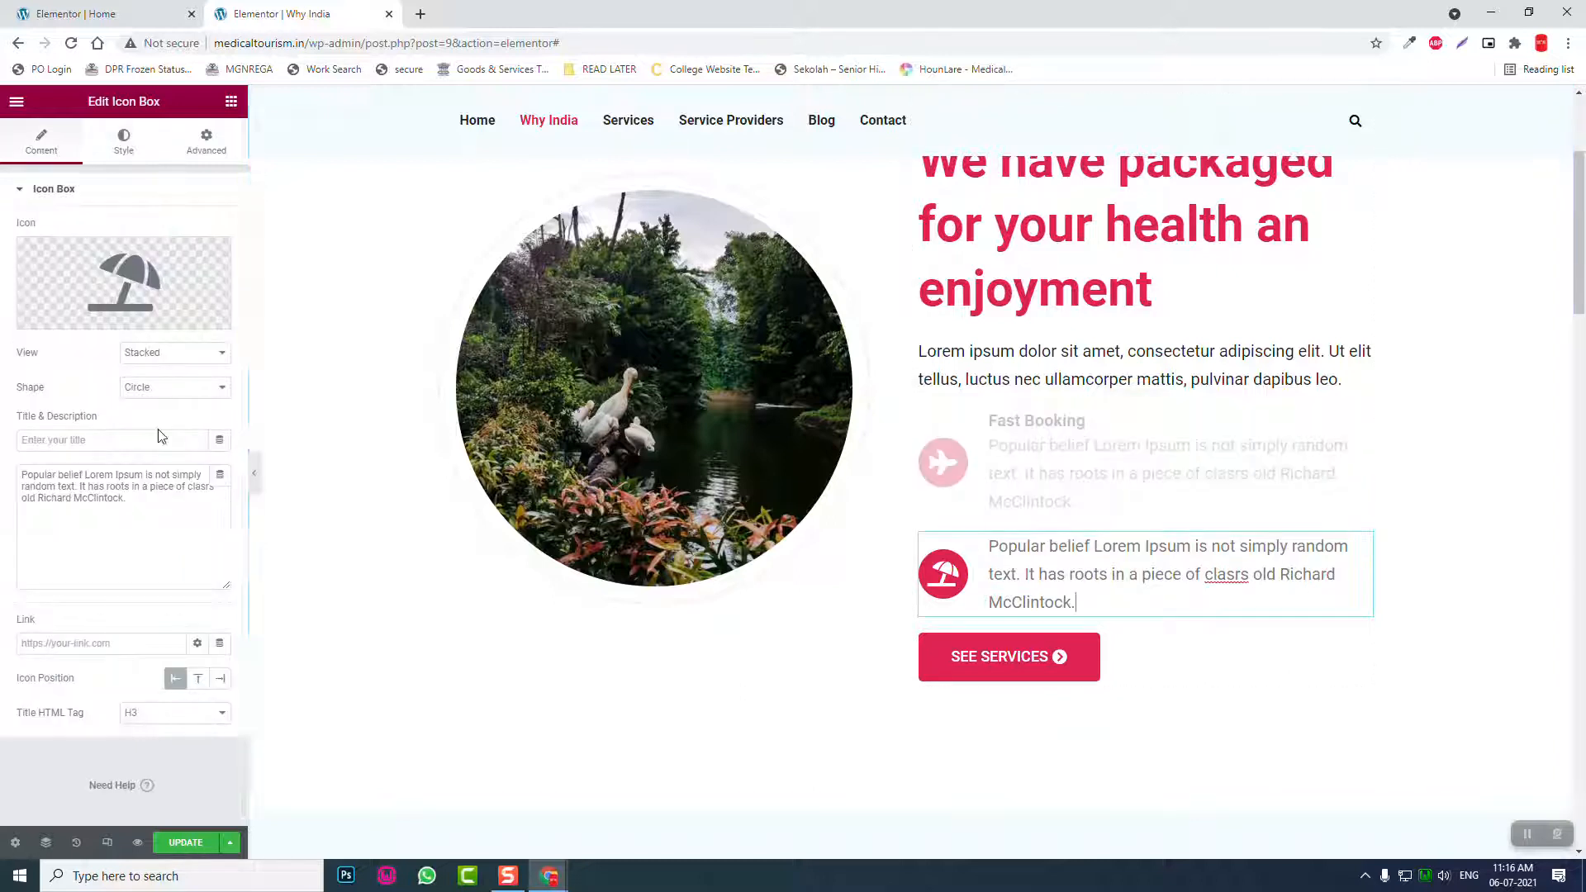
pyautogui.click(116, 439)
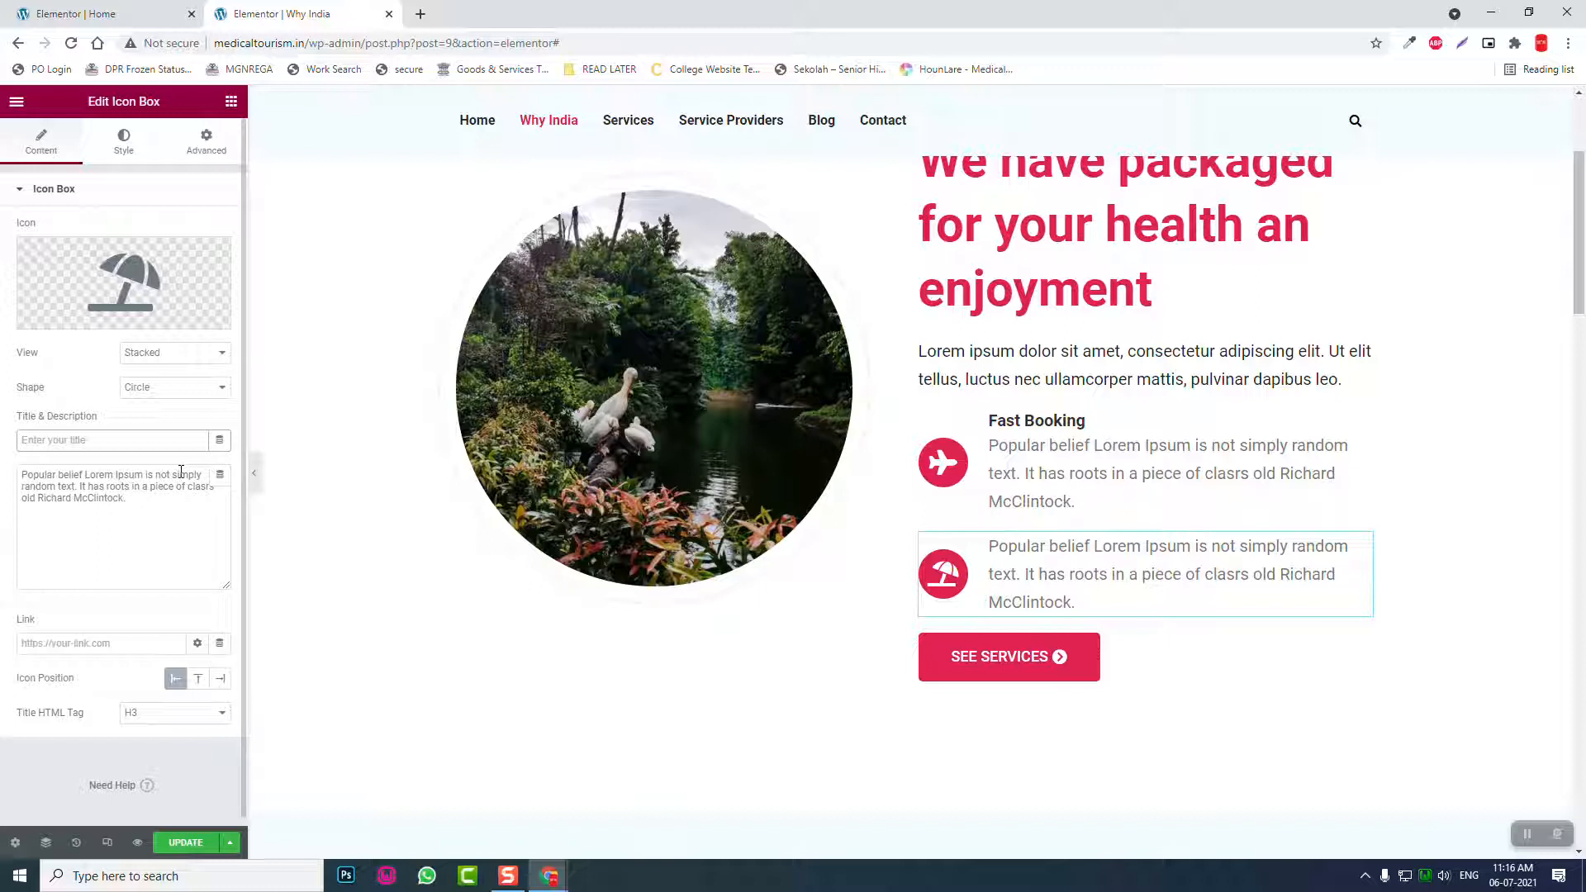
pyautogui.write('Cert')
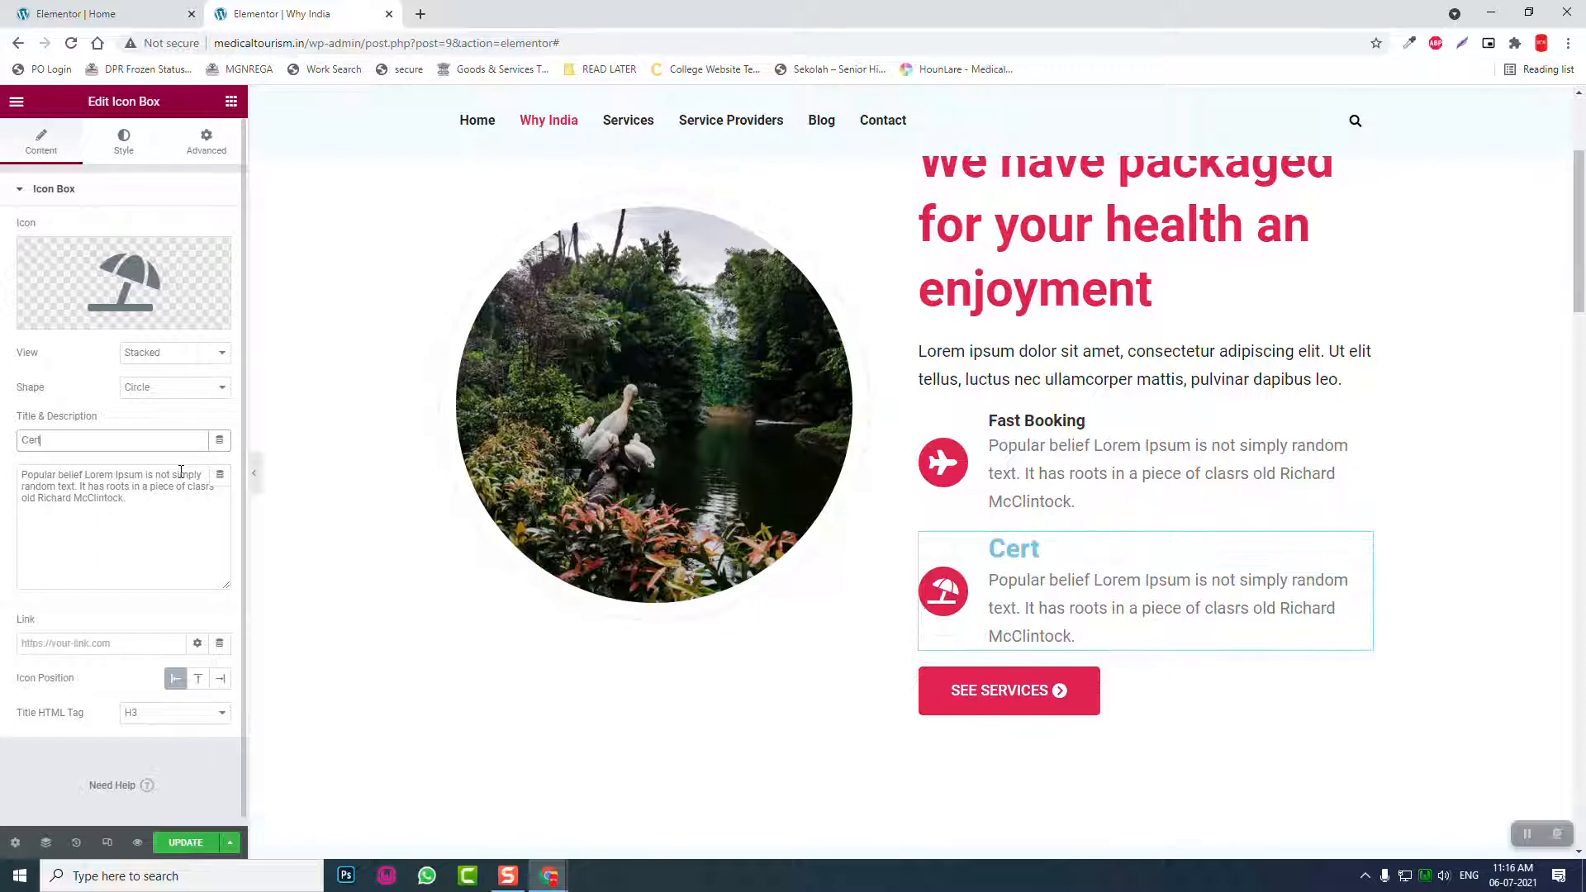
pyautogui.write('fied Hel')
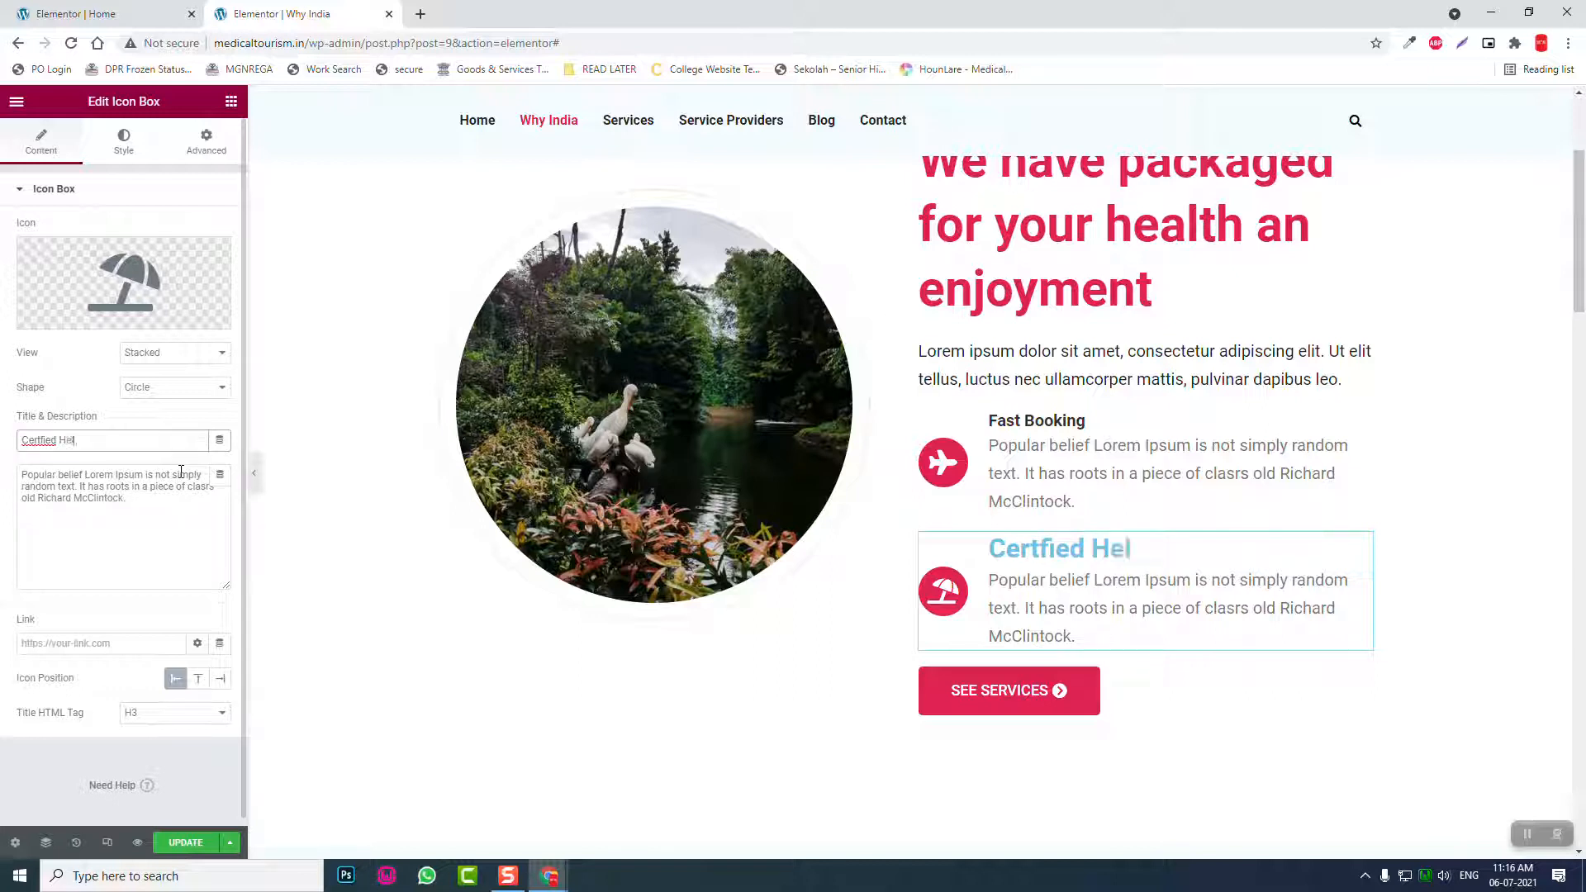
pyautogui.press('BackSpace')
pyautogui.write('alth Care Services')
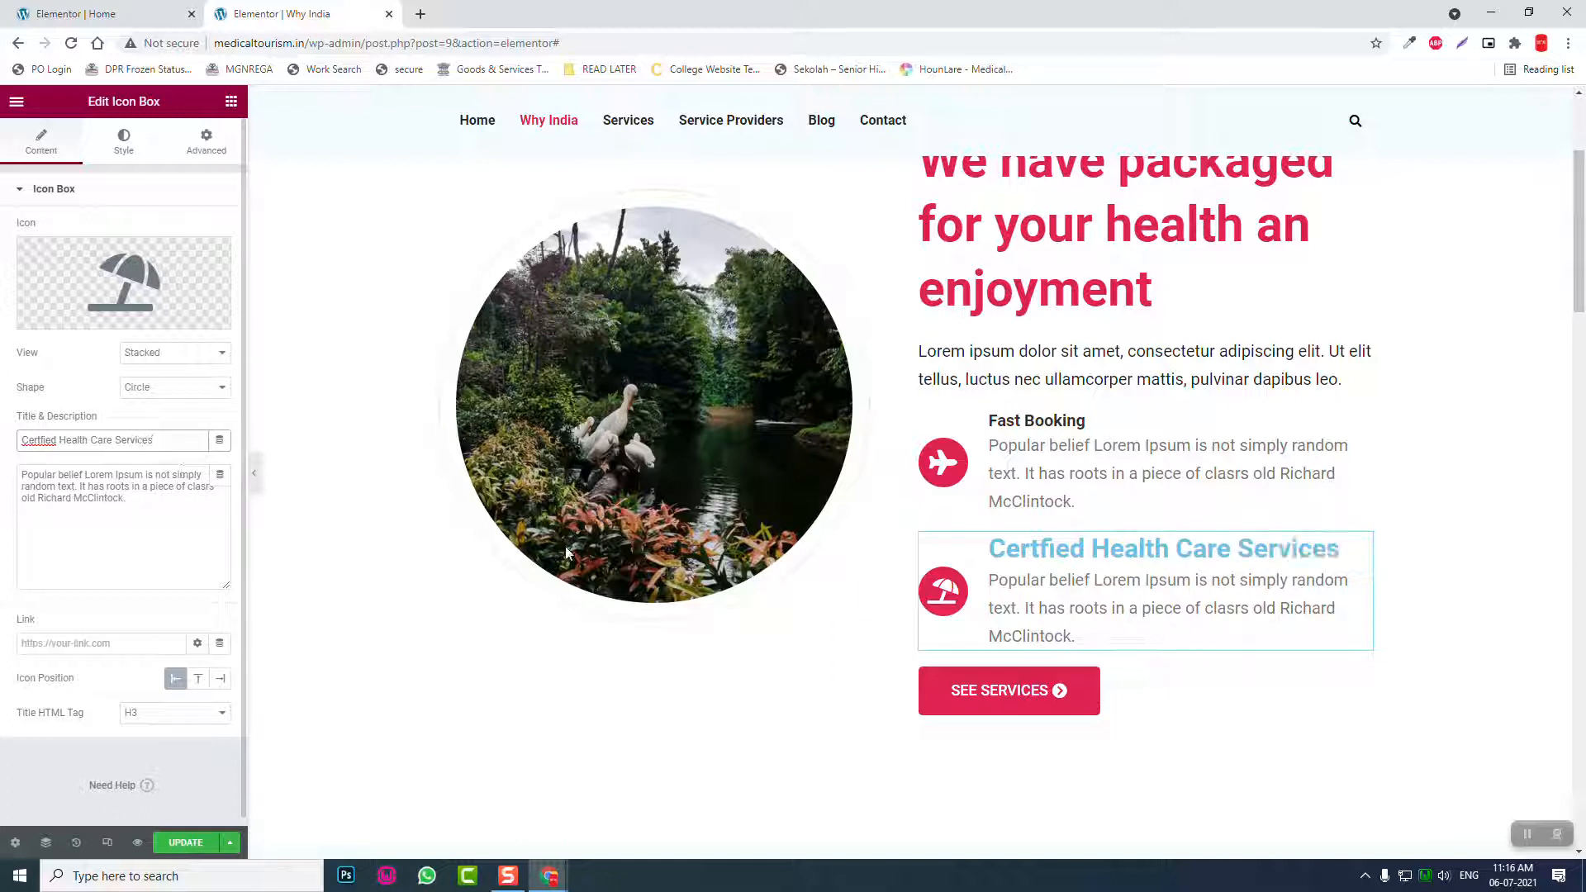
# Step: Copy the Fast Booking icon box and paste its style onto the umbrella icon box below it
pyautogui.rightClick(1358, 429)
pyautogui.click(1408, 495)
pyautogui.rightClick(1361, 552)
pyautogui.click(1416, 666)
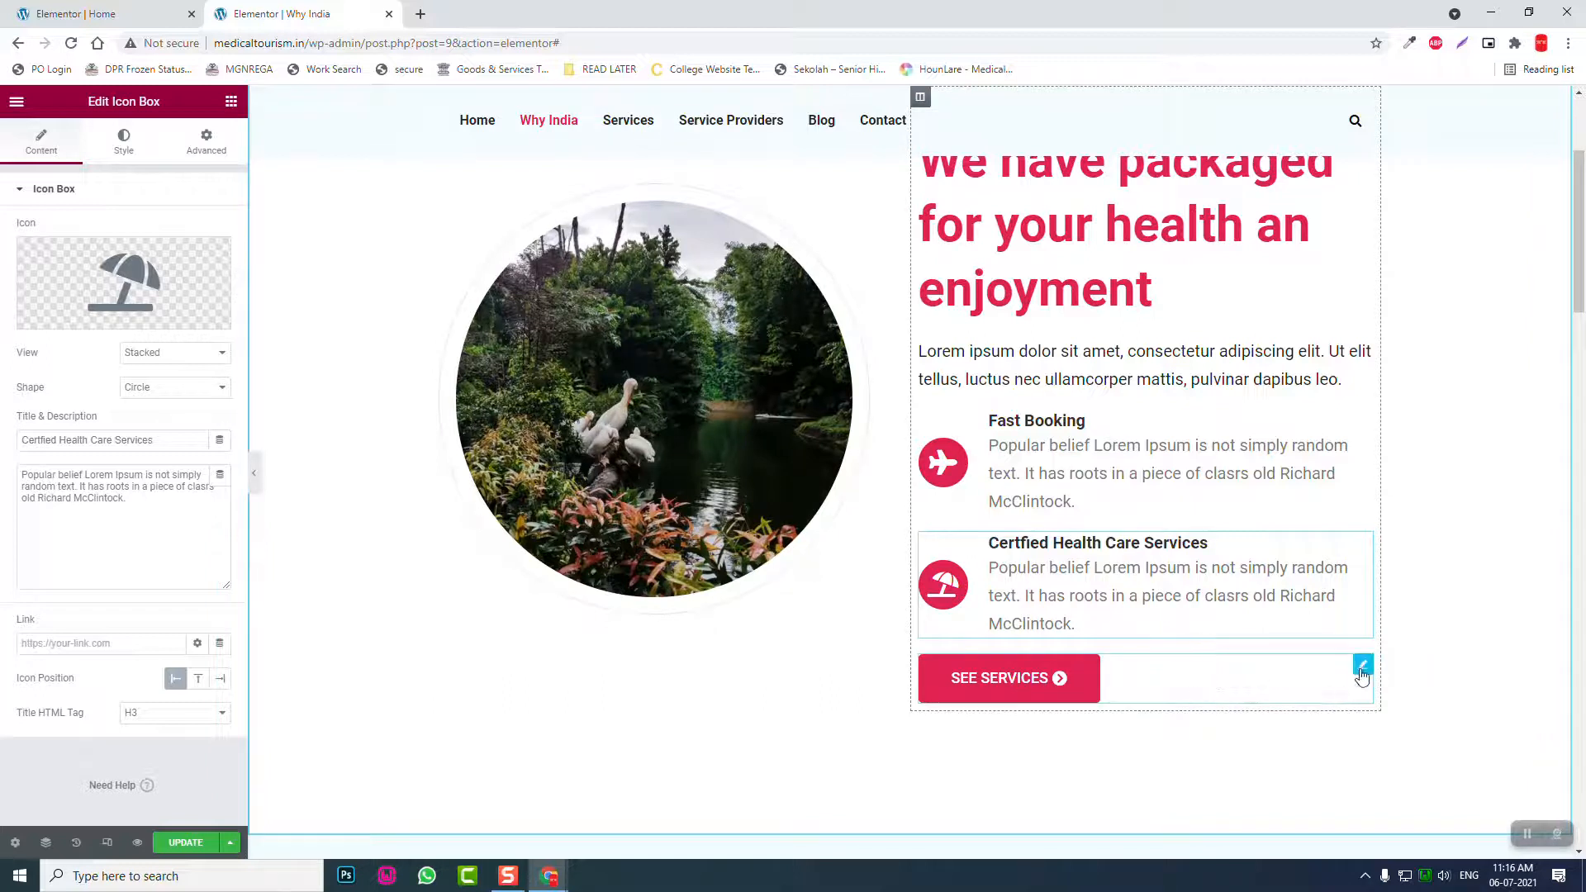
# Step: Delete the See Services button from the About Medical Tourism section
pyautogui.rightClick(1362, 668)
pyautogui.click(1395, 839)
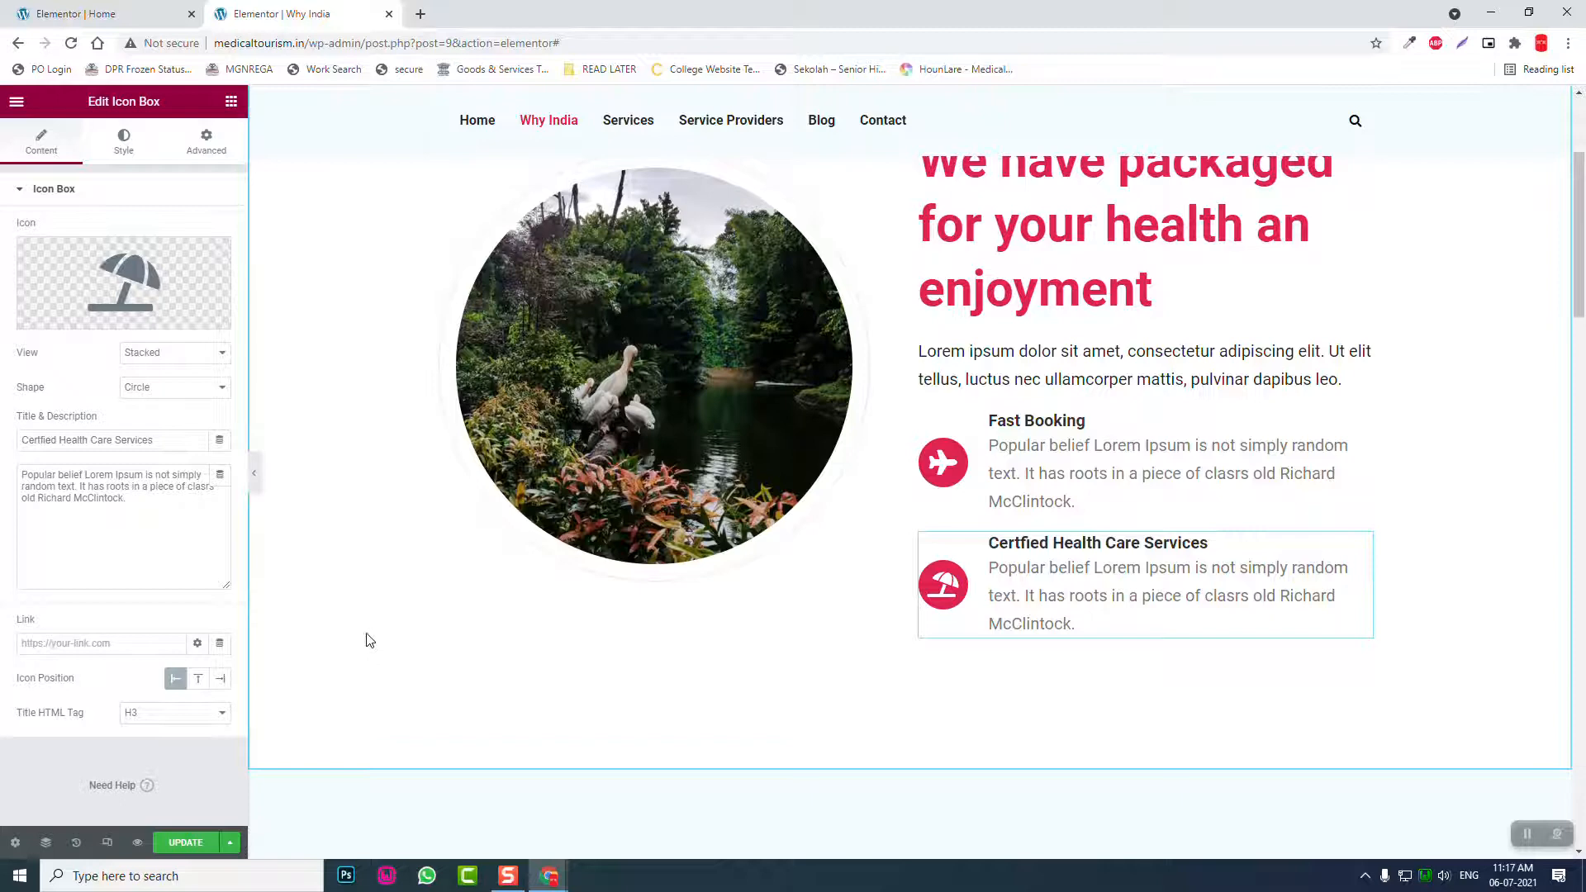
# Step: Review the whole Why India page at full width with the editing panel hidden, down to the footer
pyautogui.click(254, 472)
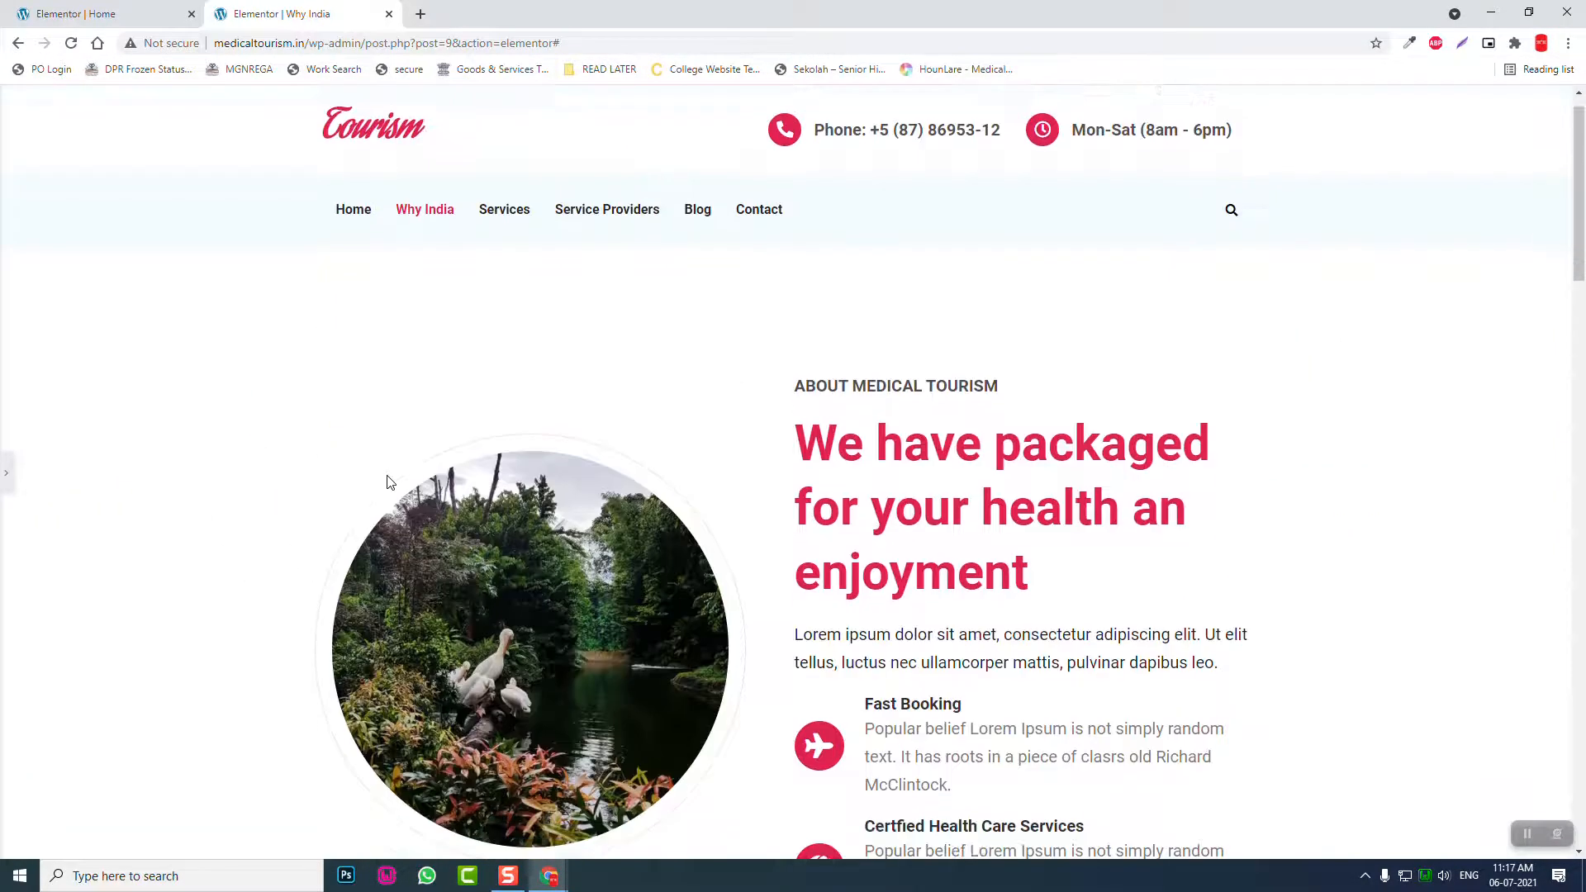
pyautogui.scroll(-10, 388, 482)
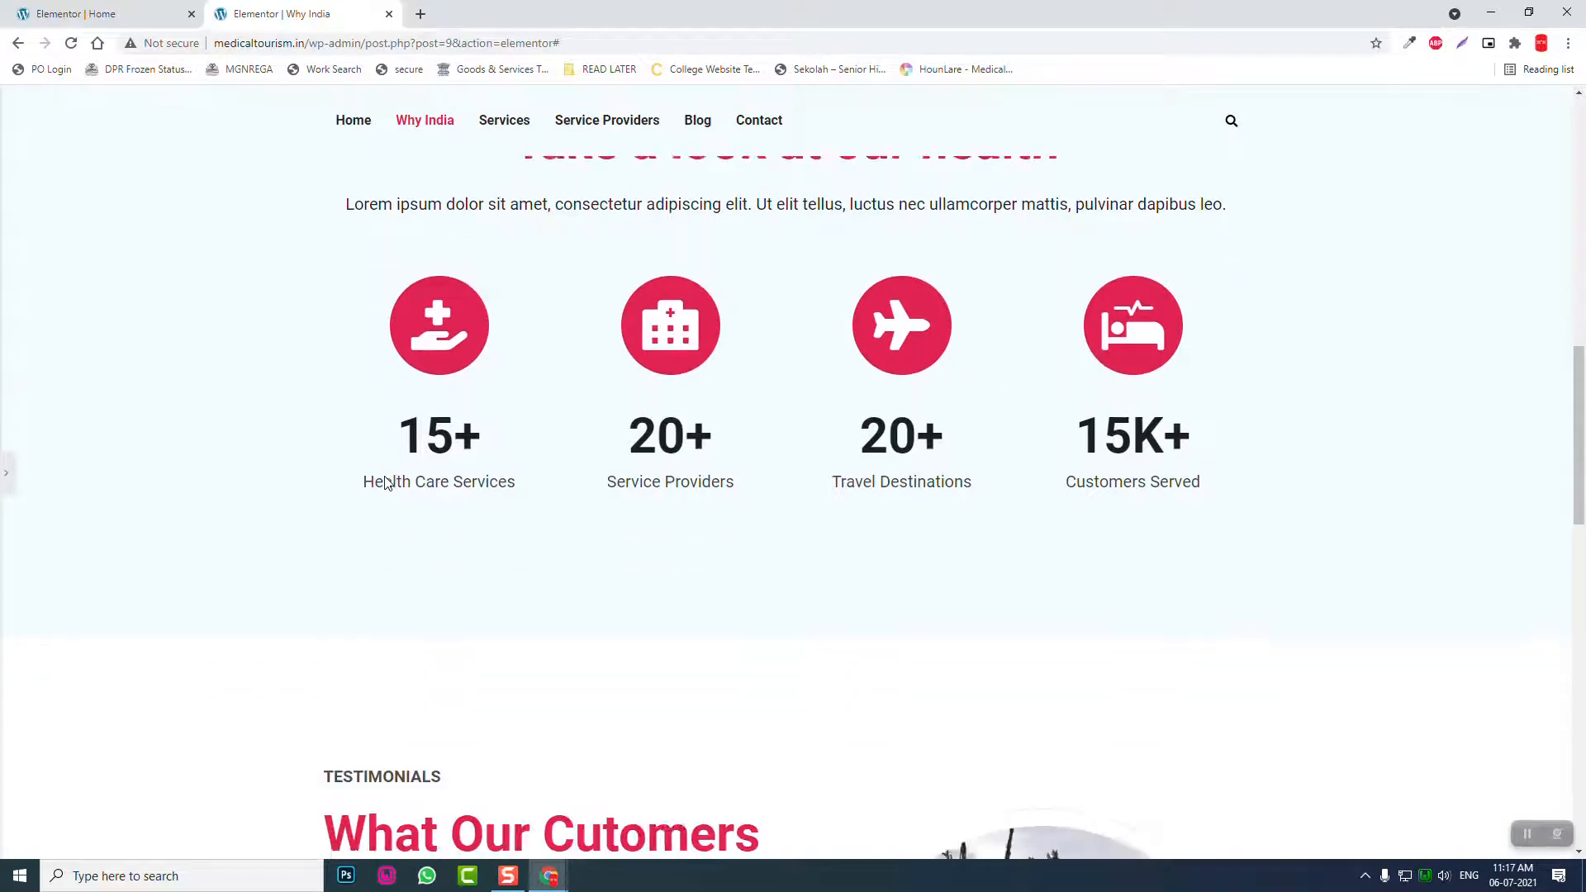
pyautogui.scroll(-3, 384, 477)
pyautogui.scroll(3, 386, 478)
pyautogui.scroll(-6, 385, 477)
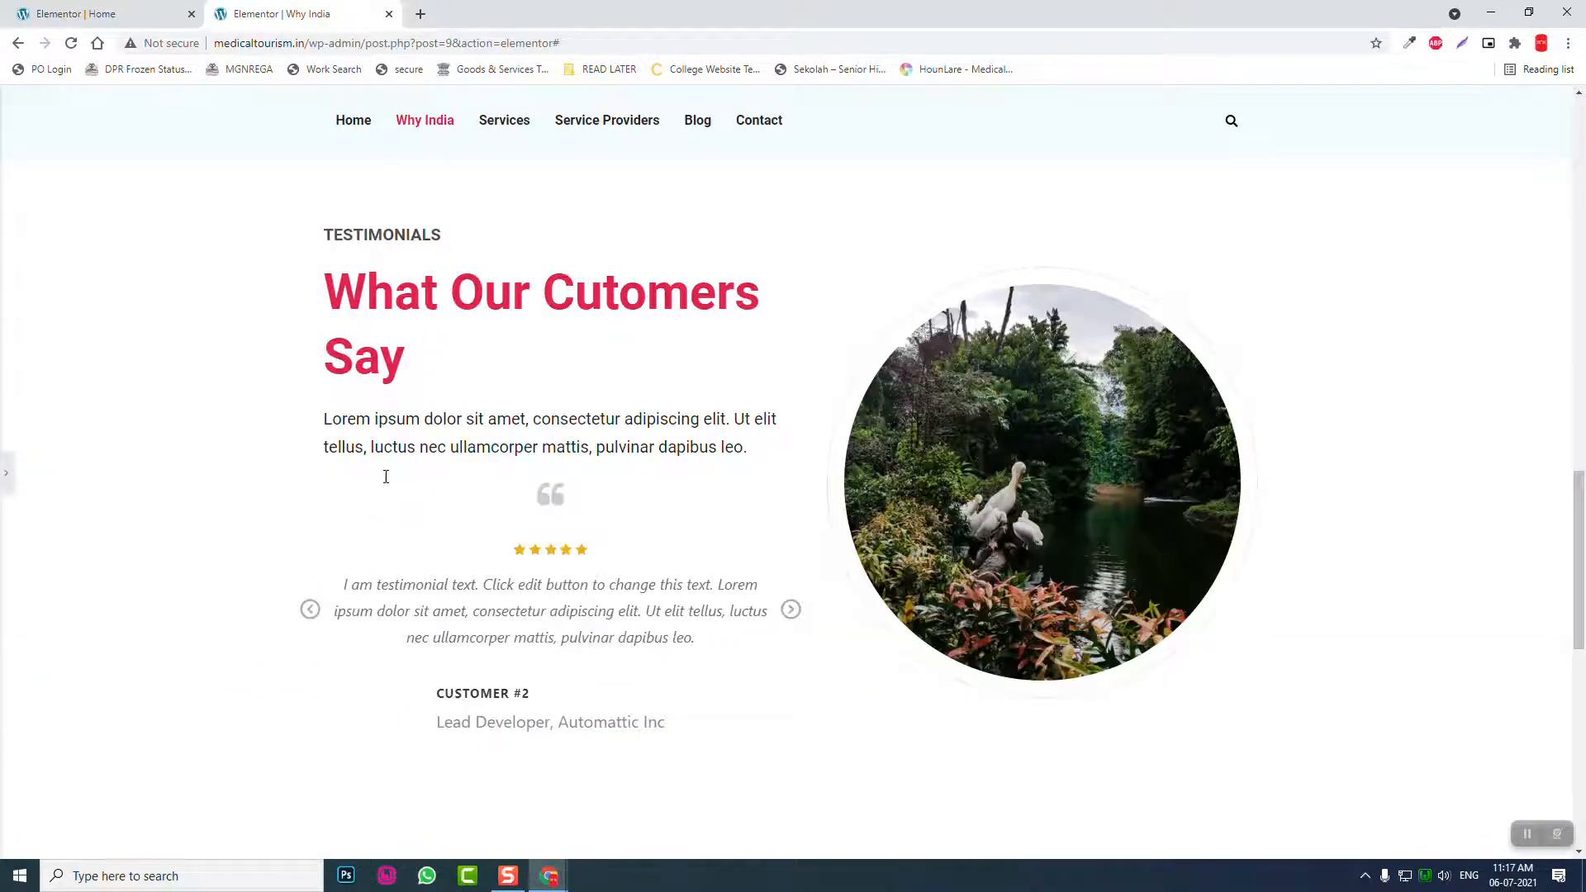
pyautogui.scroll(-8, 386, 472)
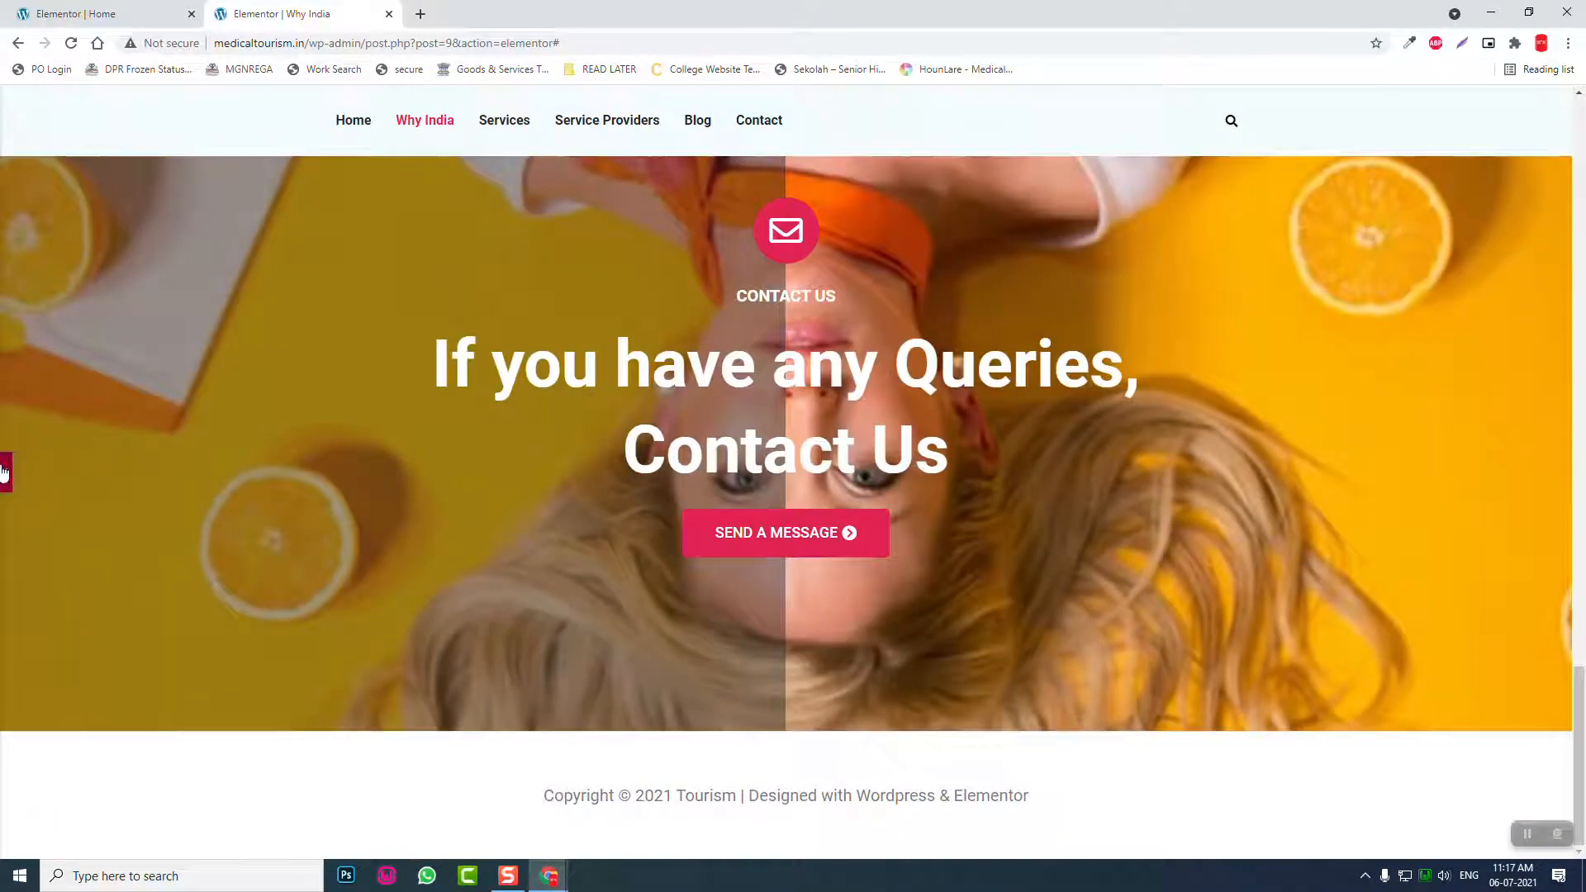
pyautogui.click(6, 472)
# Step: Save the Why India page and bring back the widget list at the page's start
pyautogui.click(186, 843)
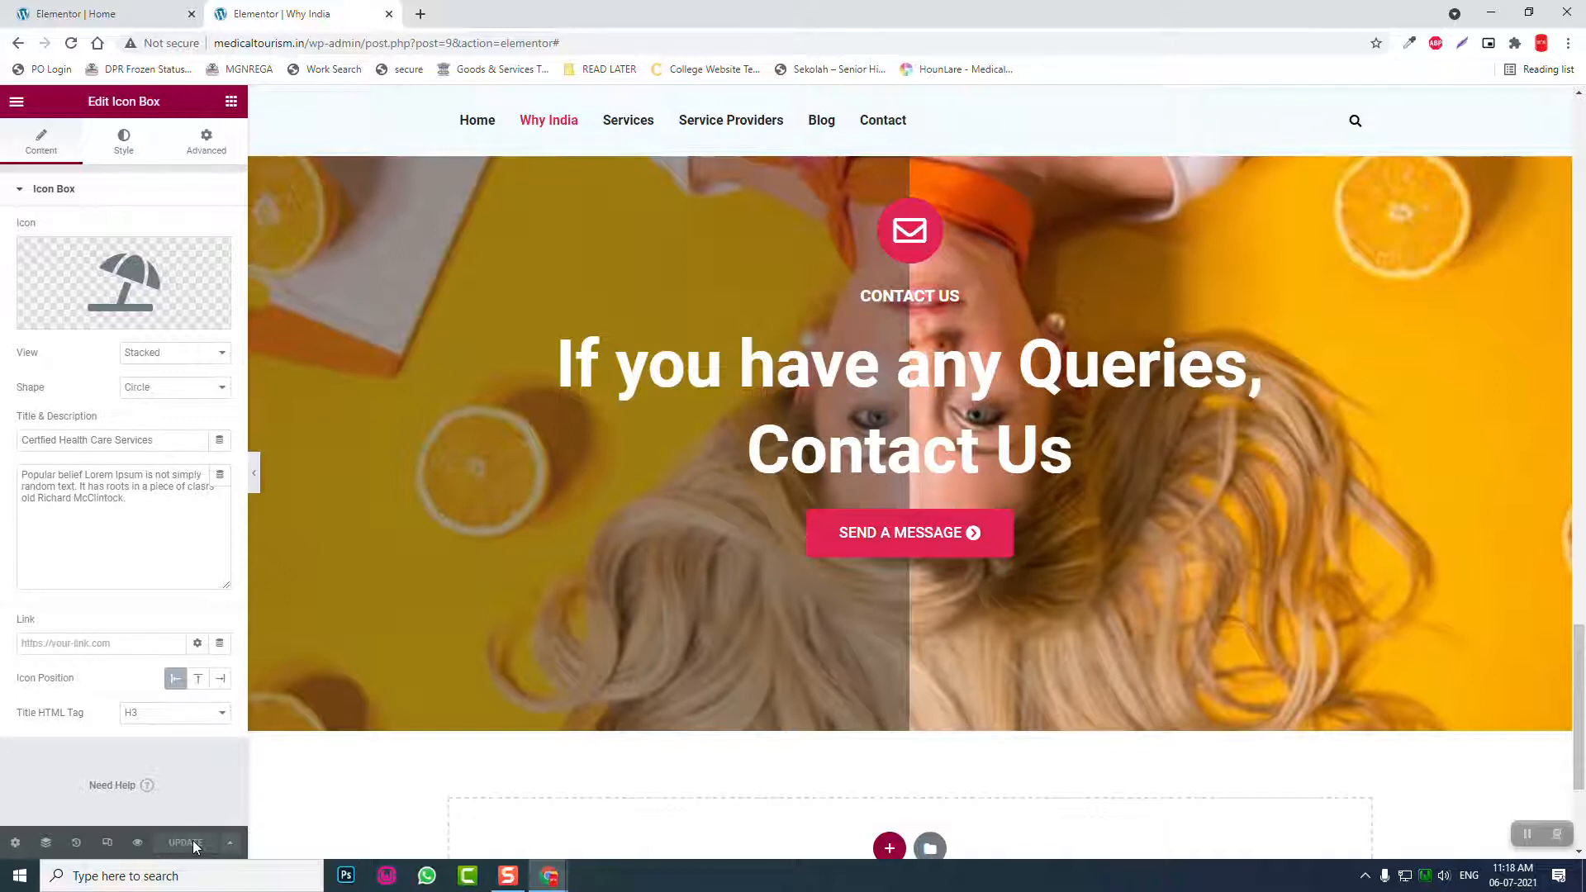
pyautogui.scroll(15, 400, 429)
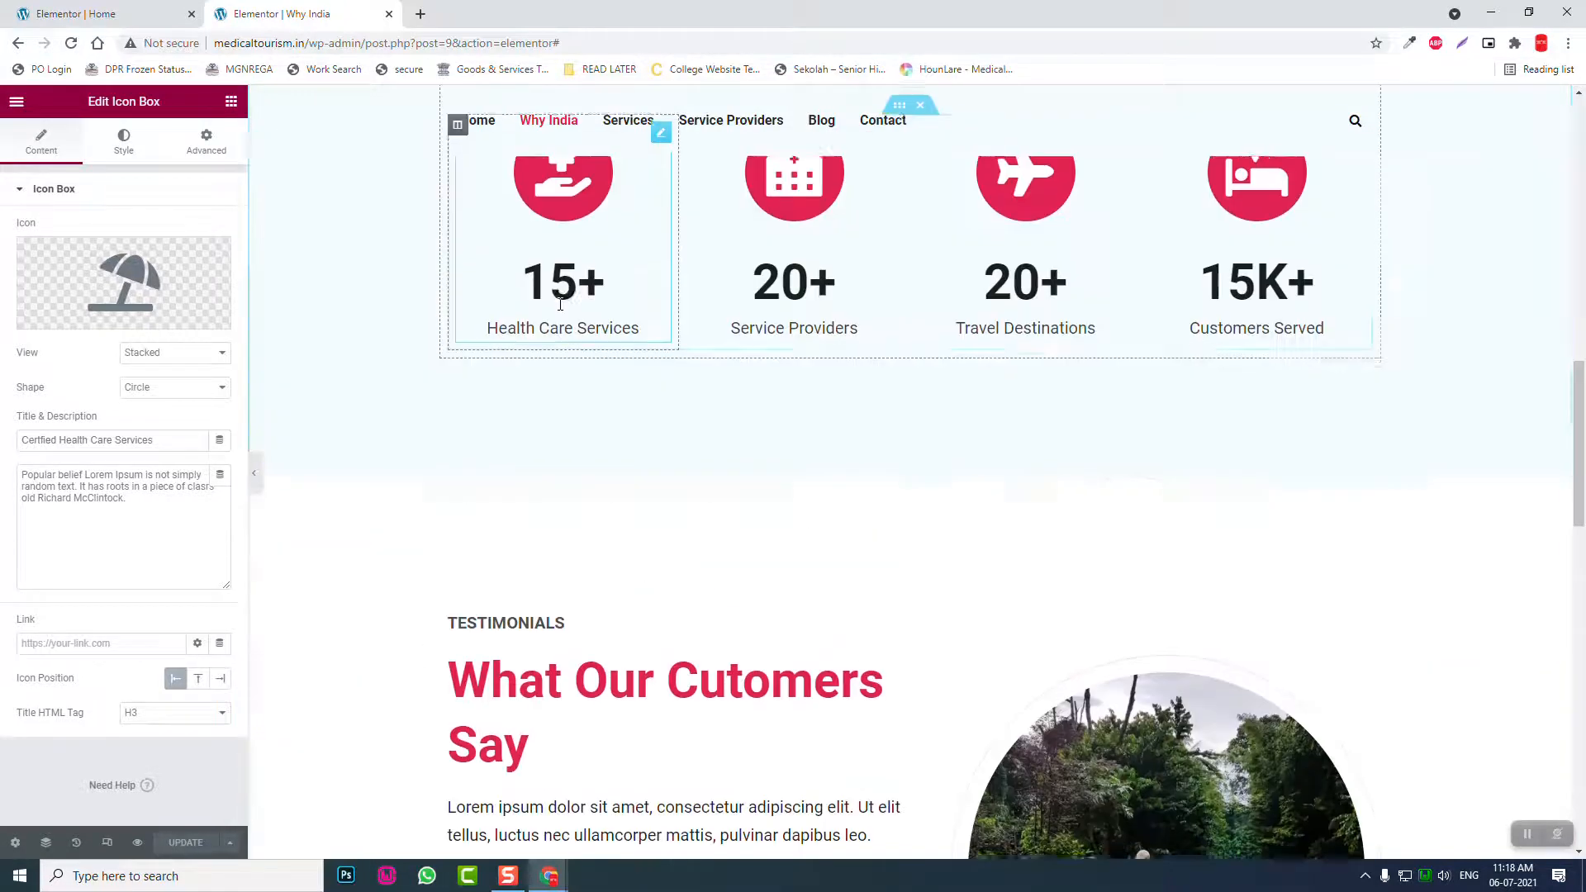
pyautogui.scroll(10, 560, 317)
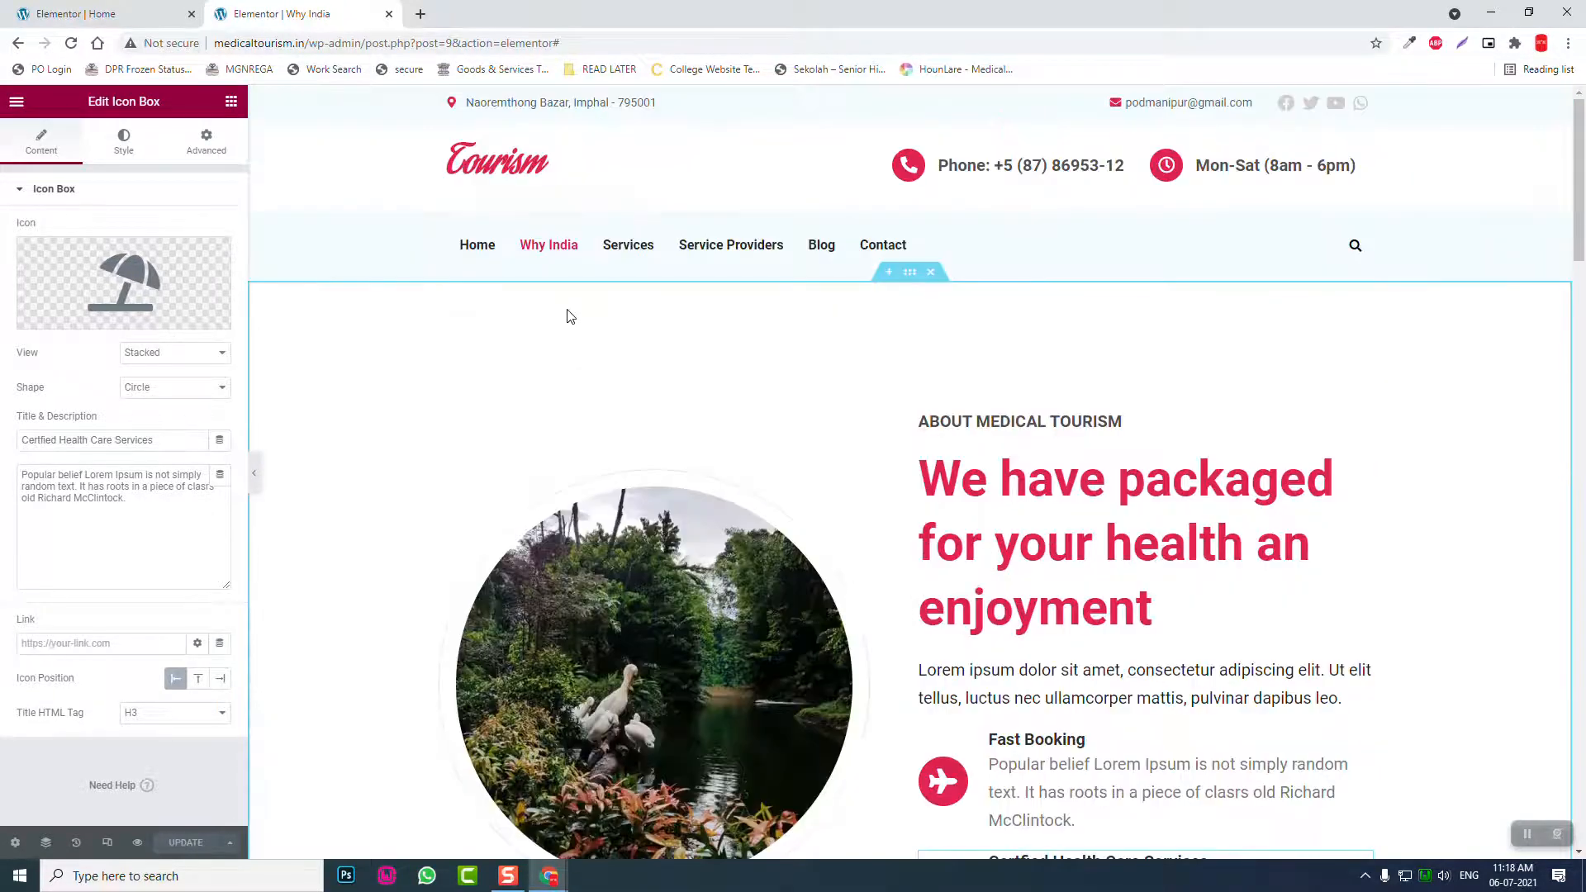
pyautogui.click(232, 104)
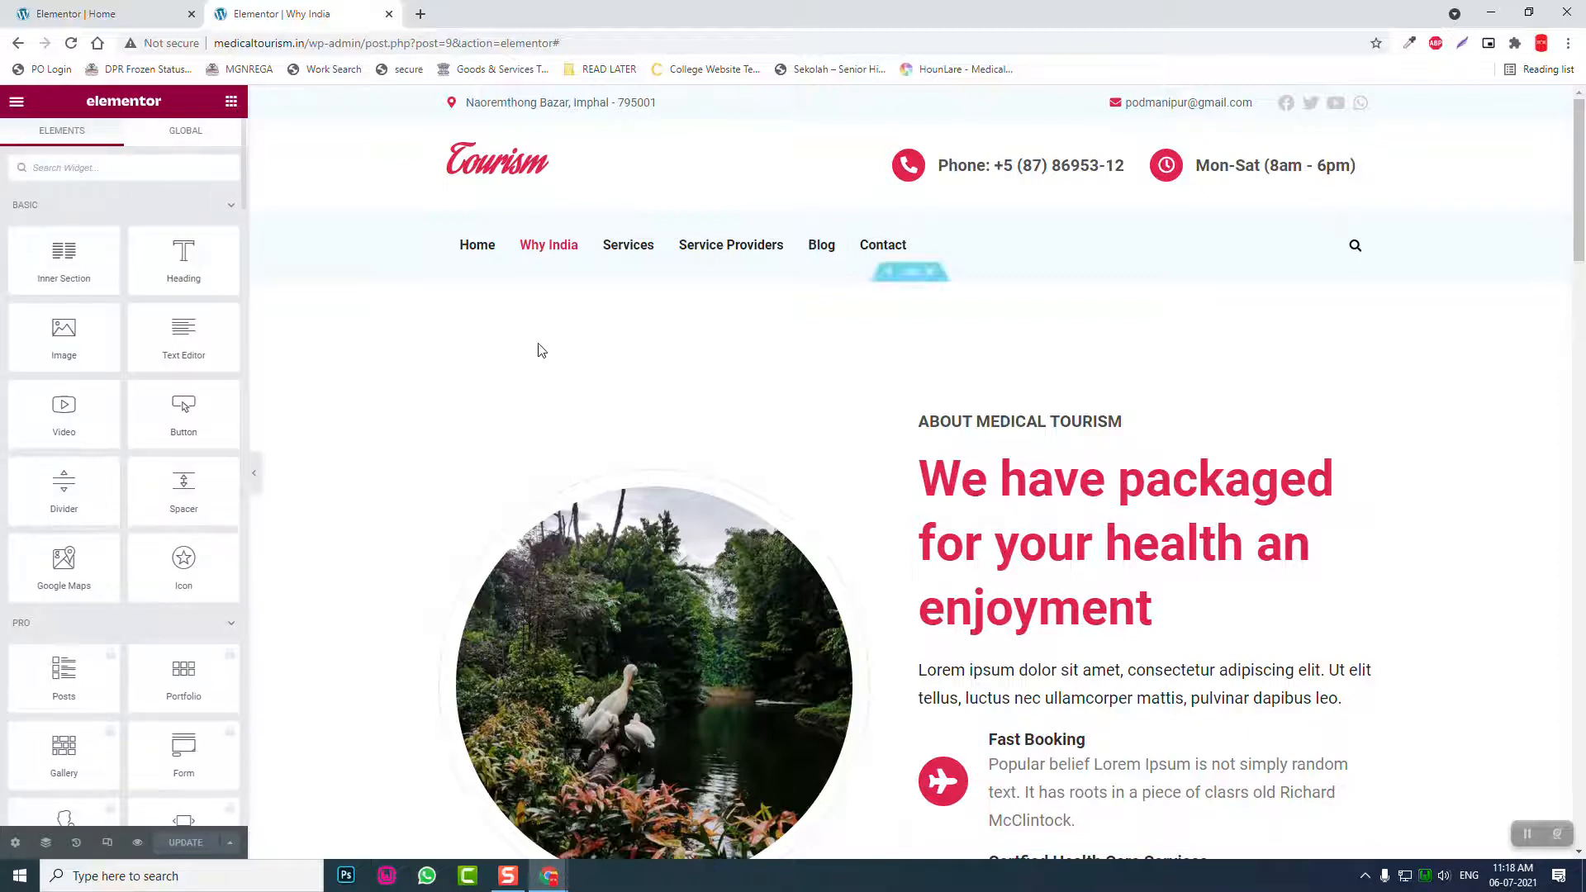